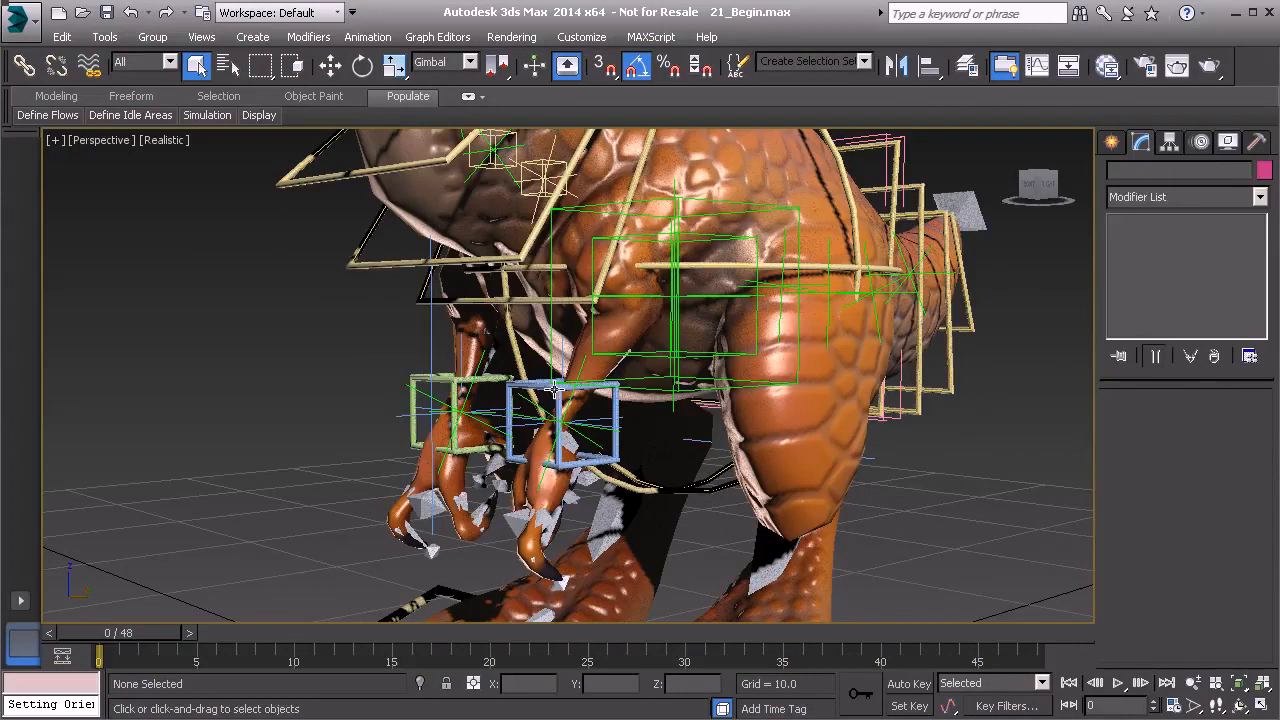
Select the blue left arm control Anim_L_Arm01 and clone it as an independent copy.
alt+middle_drag(560, 410, 619, 459)
click(574, 404)
scroll(619, 459, up, 4)
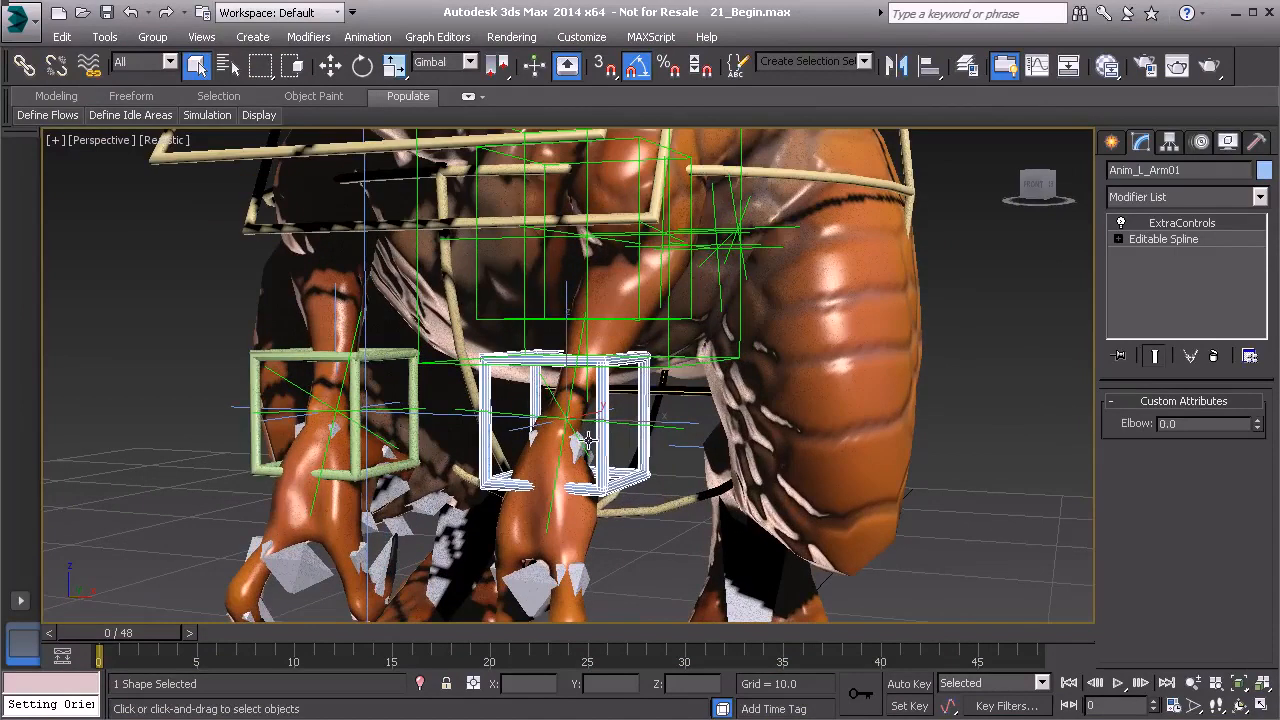
key(ctrl+v)
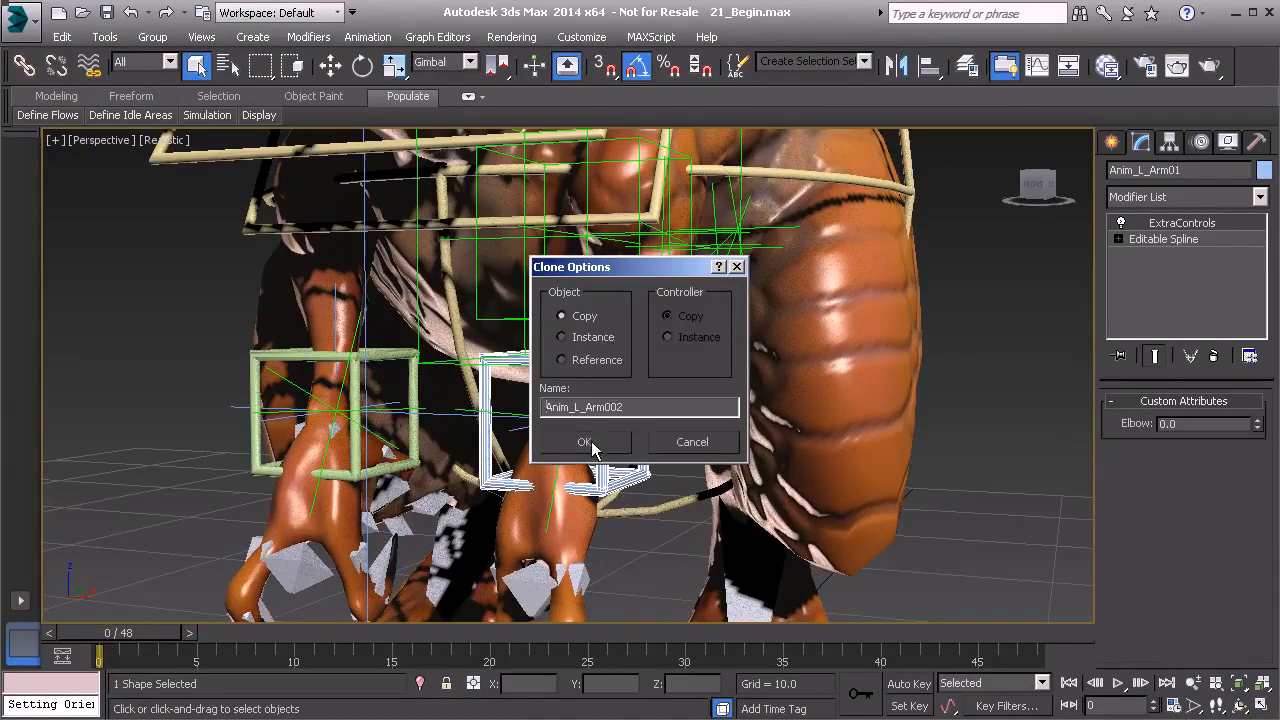
click(591, 439)
Align the cloned control to bone Bn_L_Claw_B_A01 by pivot point, matching X, Y, Z position and orientation on all three axes.
alt+middle_drag(678, 484, 497, 400)
key(F3)
scroll(500, 445, up, 2)
key(alt+a)
click(466, 428)
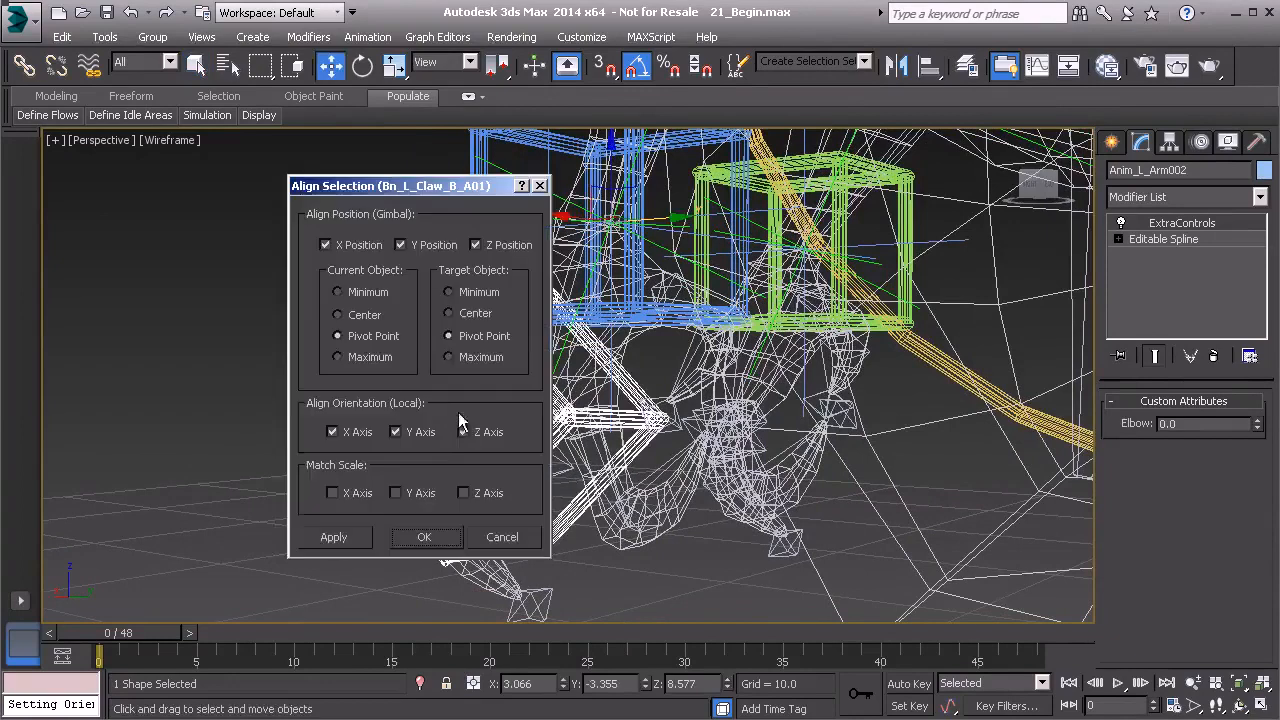
click(421, 541)
Uniformly scale down the cloned control at its Editable Spline level until it fits around the base of the outer claw.
alt+middle_drag(426, 464, 657, 458)
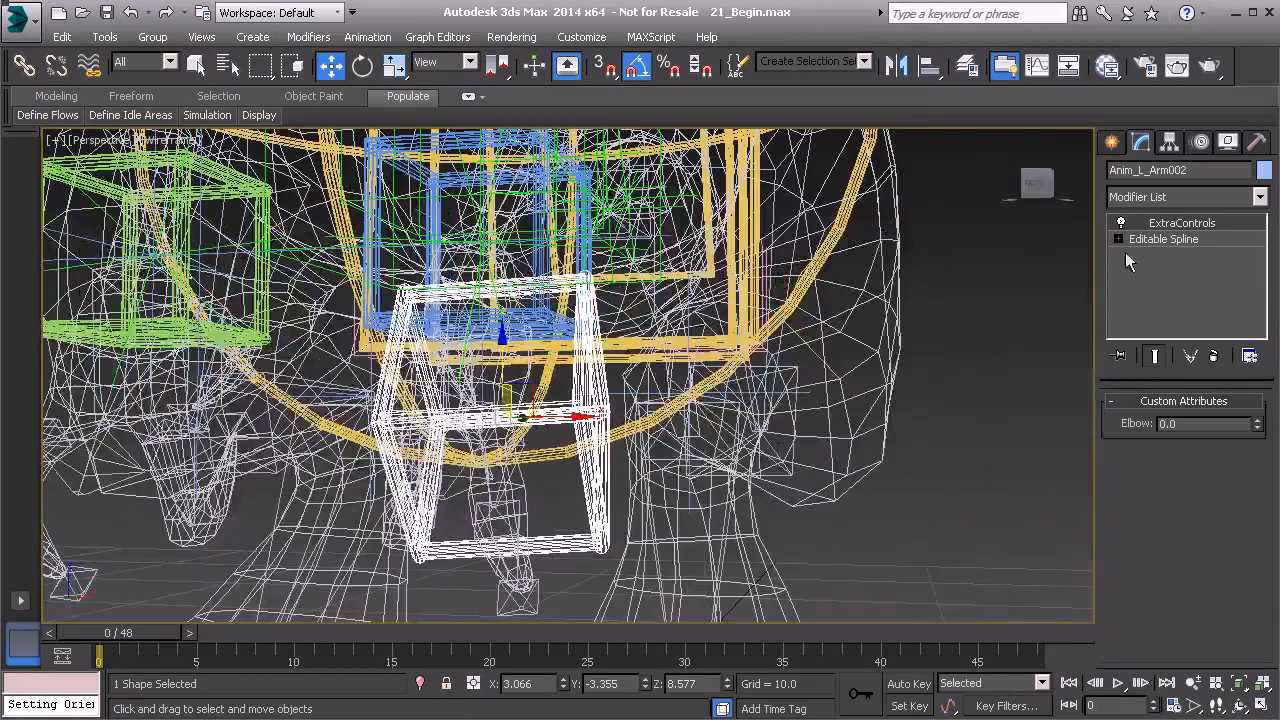
click(1168, 239)
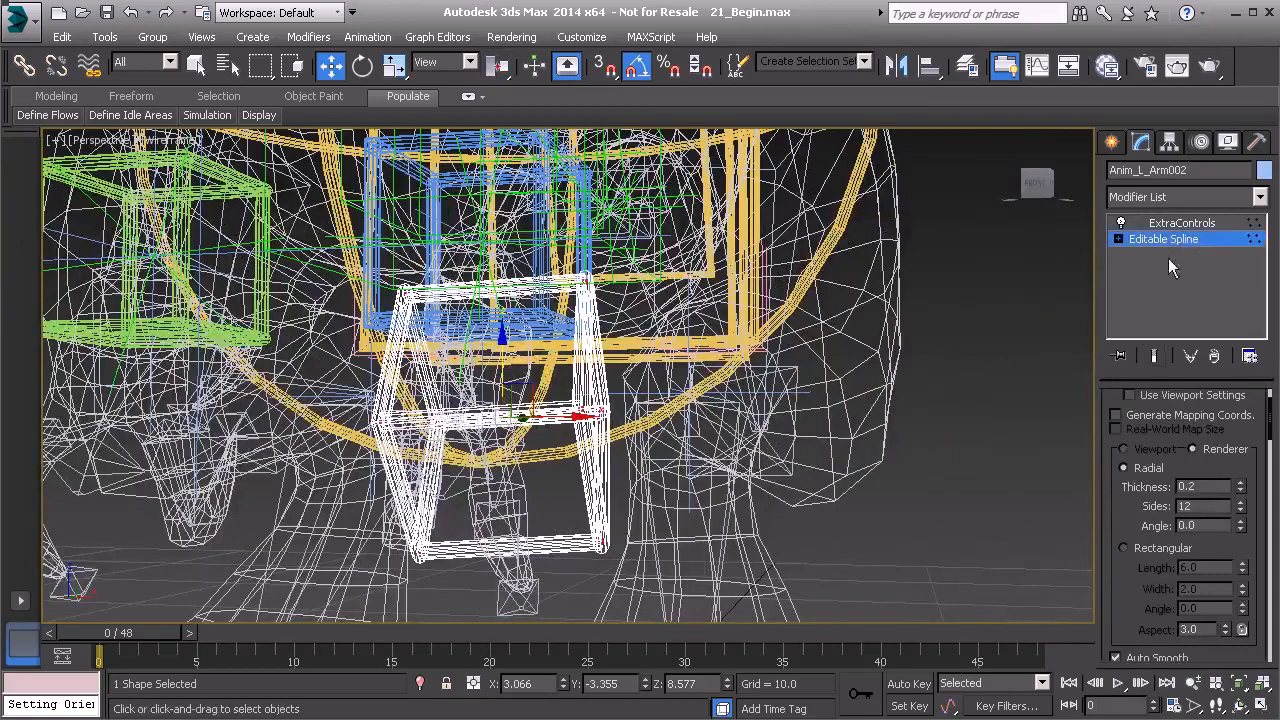
scroll(583, 374, down, 3)
alt+middle_drag(583, 374, 518, 396)
key(r)
drag(515, 400, 446, 514)
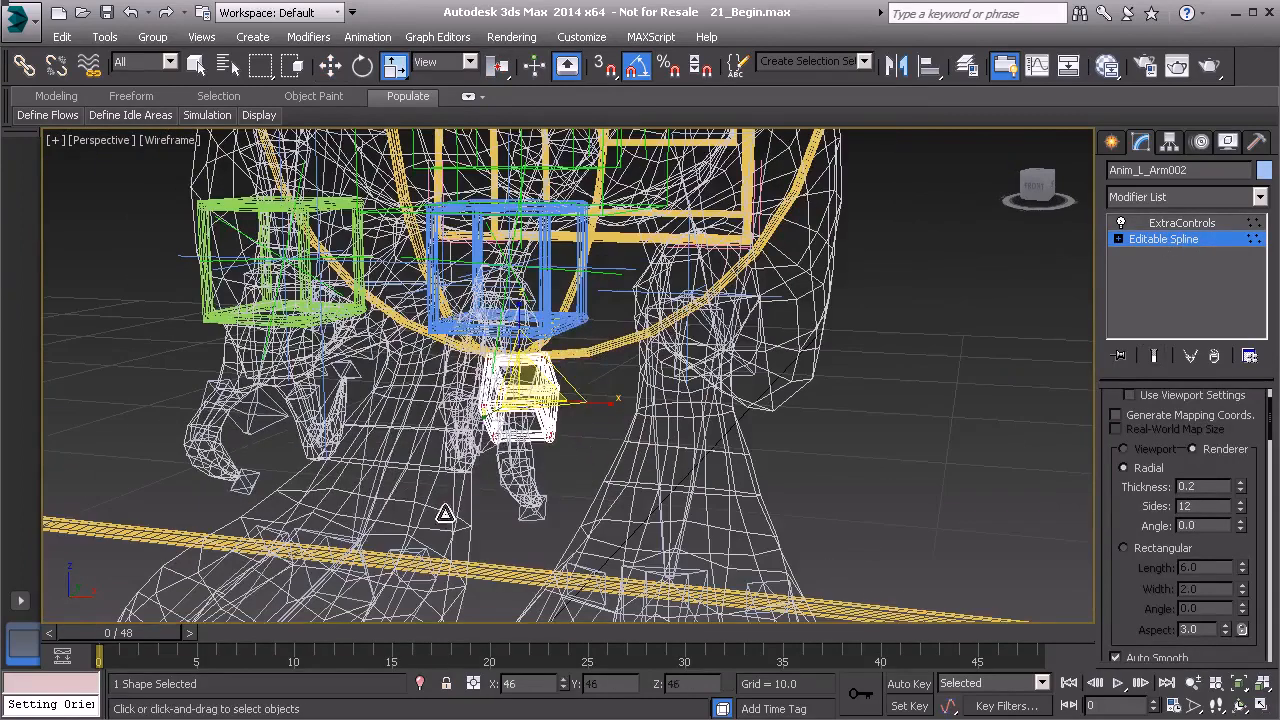
drag(523, 388, 513, 396)
Set the radial rendering thickness of the small claw control's spline to 0.1.
key(F3)
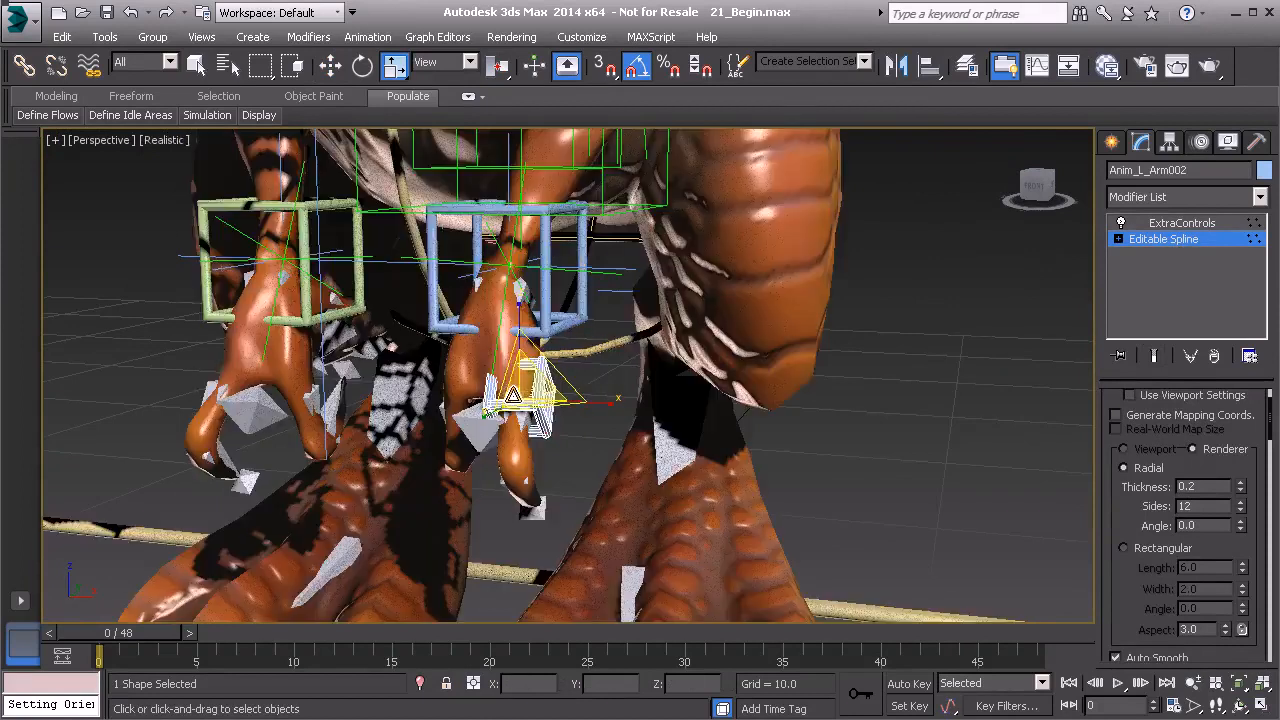
alt+middle_drag(513, 396, 522, 370)
scroll(522, 370, up, 2)
scroll(524, 392, up, 2)
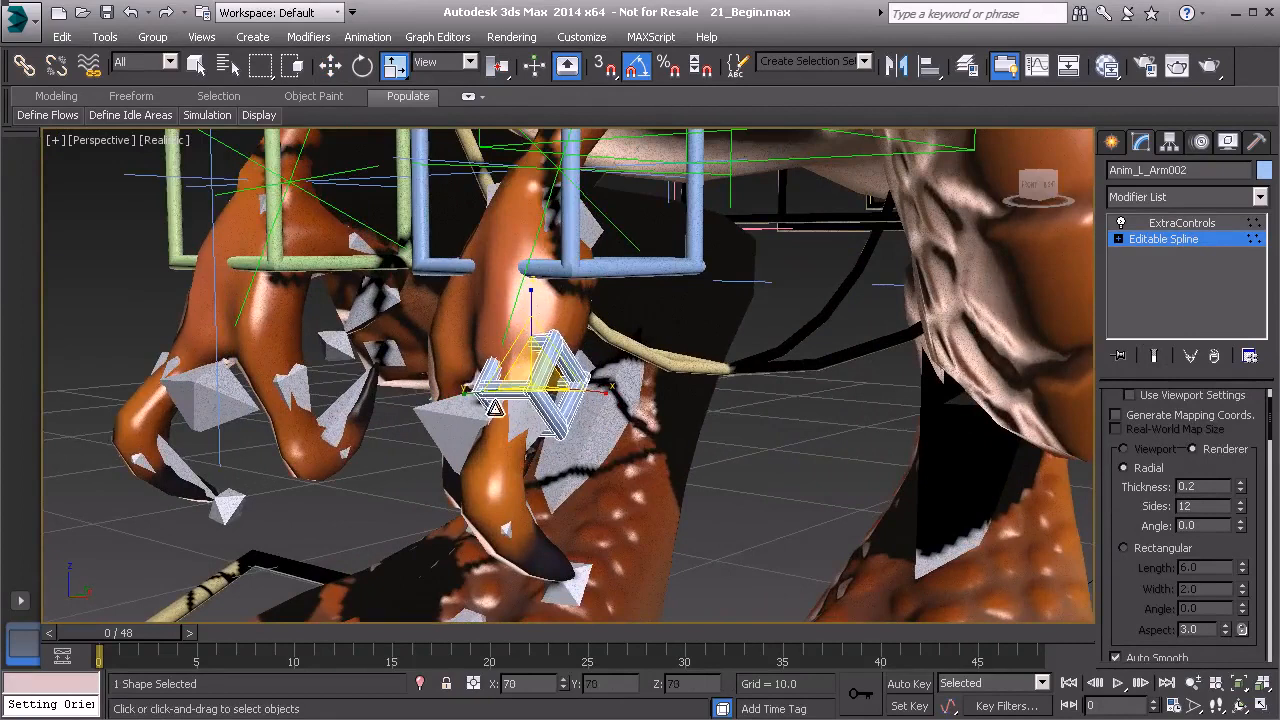
alt+middle_drag(524, 392, 725, 378)
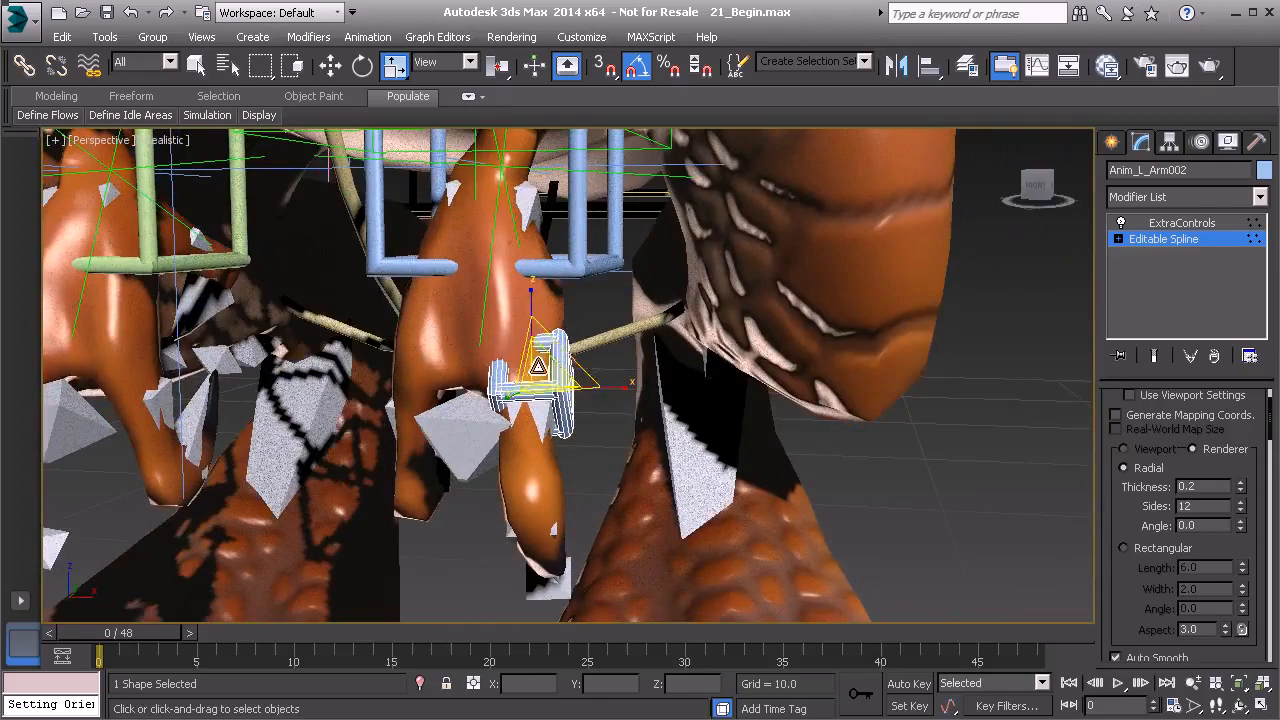
mouse_move(612, 380)
alt+middle_down()
mouse_move(475, 378)
mouse_move(601, 378)
alt+middle_up()
drag(1240, 483, 1240, 493)
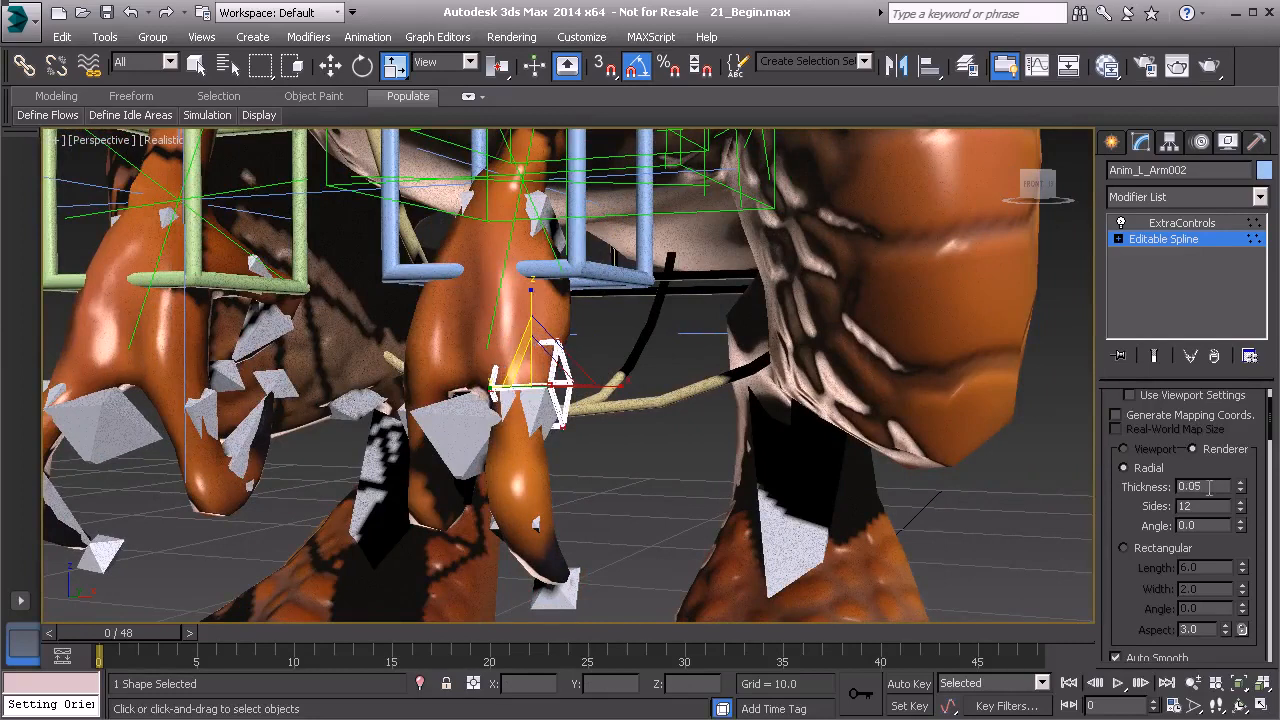
text(0.1)
key(Return)
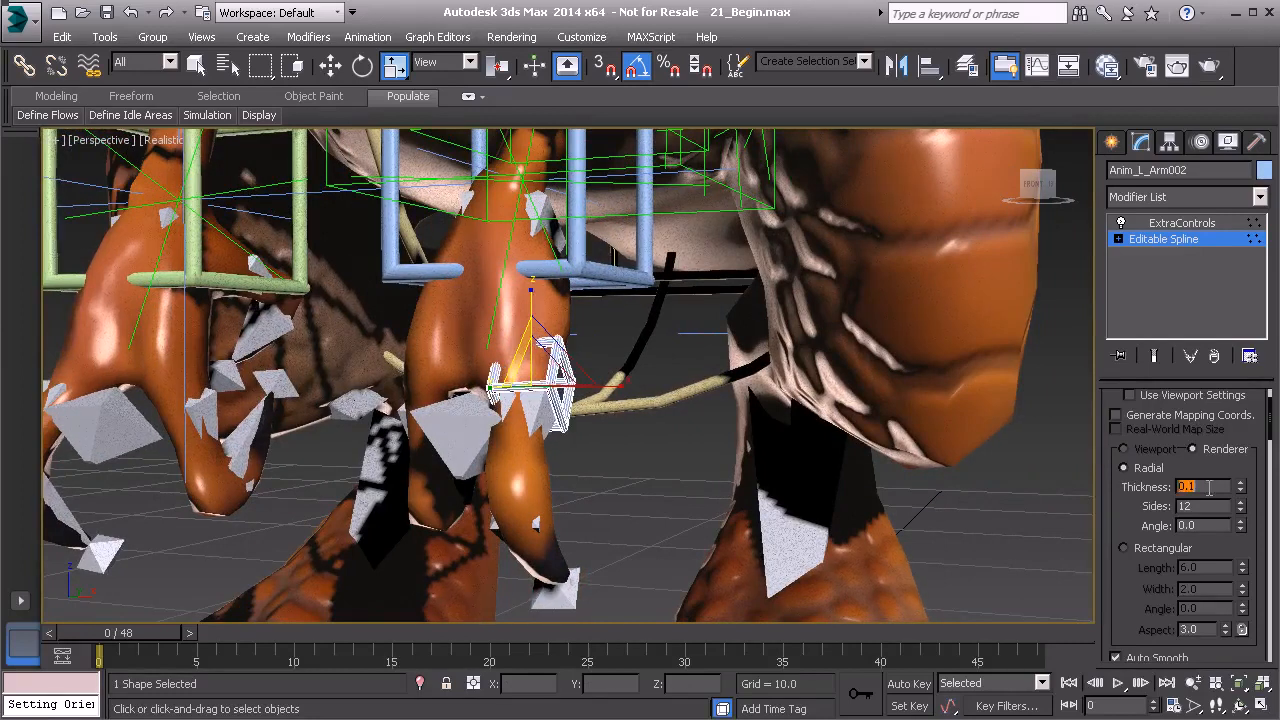
Clone the small claw control as a copy and align the copy to the base bone of the neighbouring left claw.
alt+middle_drag(330, 390, 680, 452)
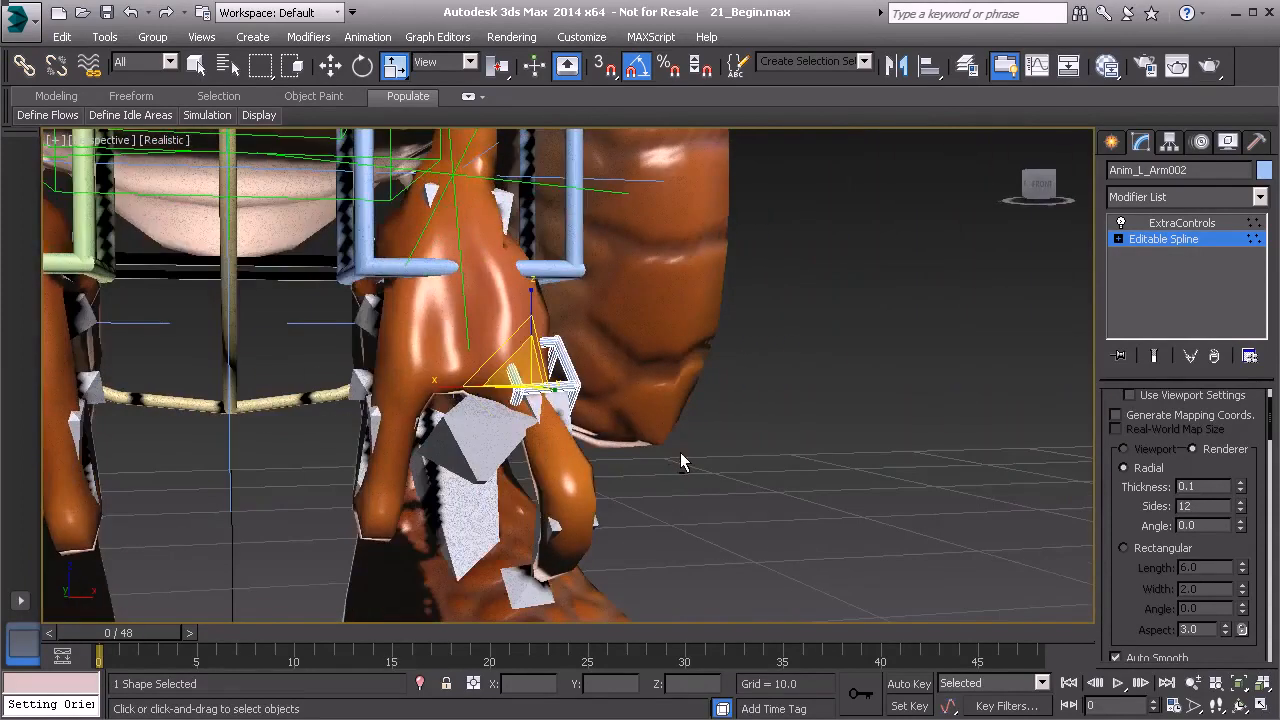
alt+middle_drag(567, 453, 611, 448)
key(F3)
key(ctrl+v)
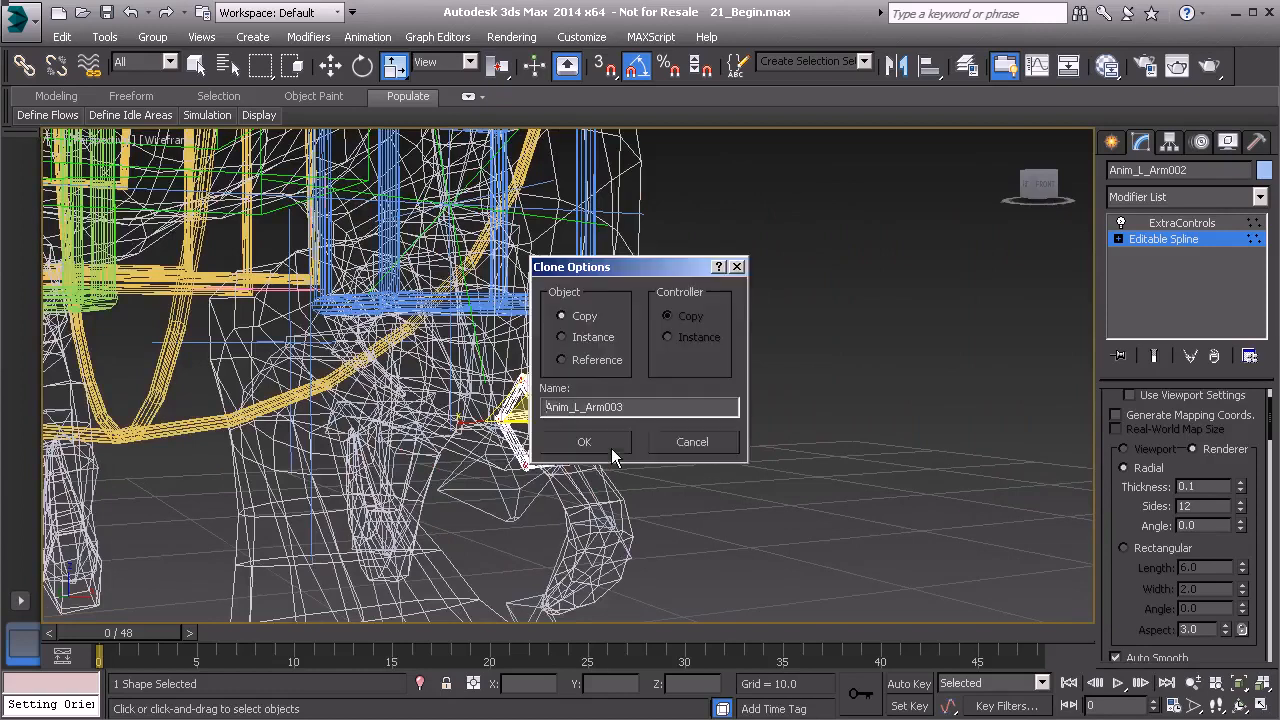
click(600, 440)
alt+middle_drag(462, 460, 452, 492)
key(alt+a)
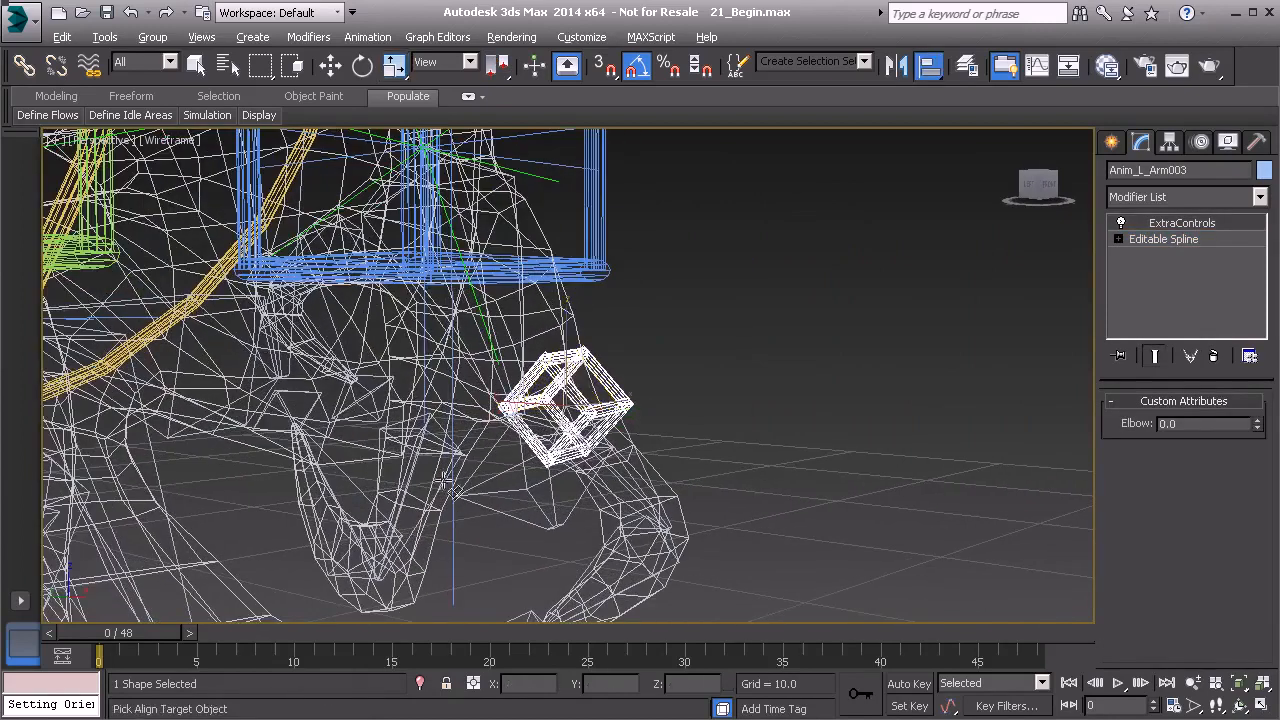
click(397, 432)
click(424, 537)
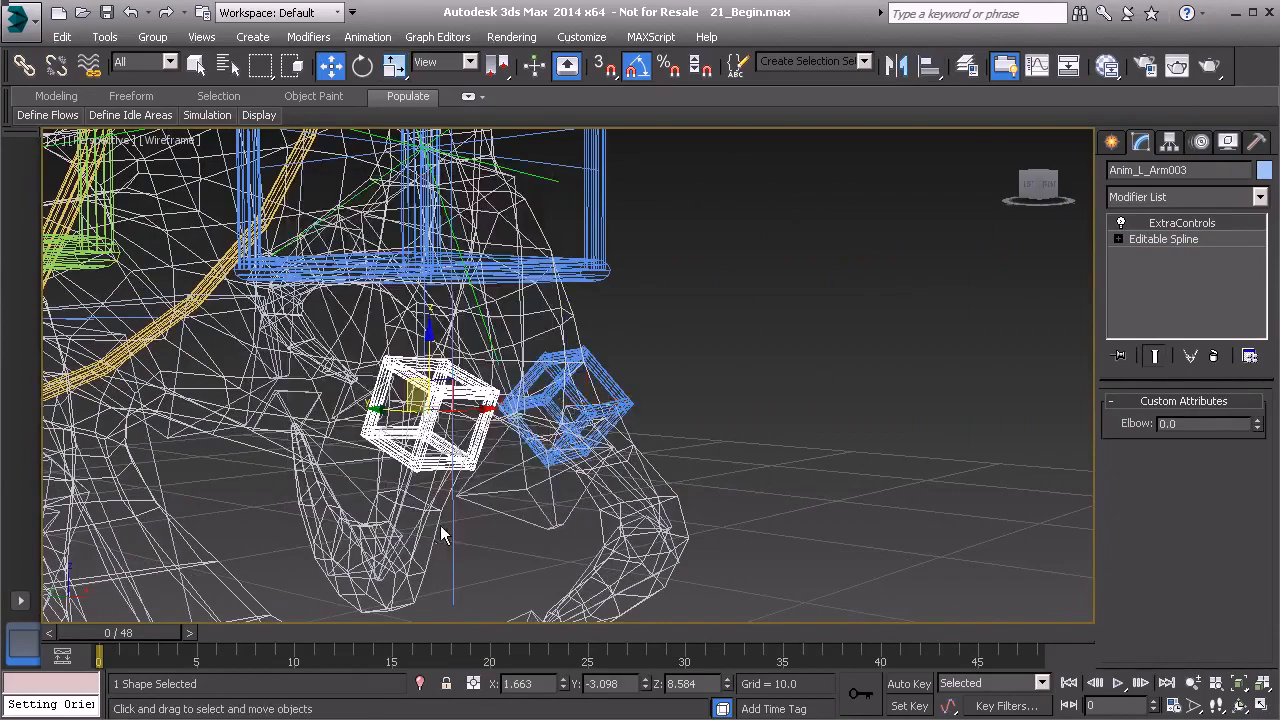
Try to align the second claw control to the base bone of the third left claw.
scroll(427, 498, down, 3)
key(alt+a)
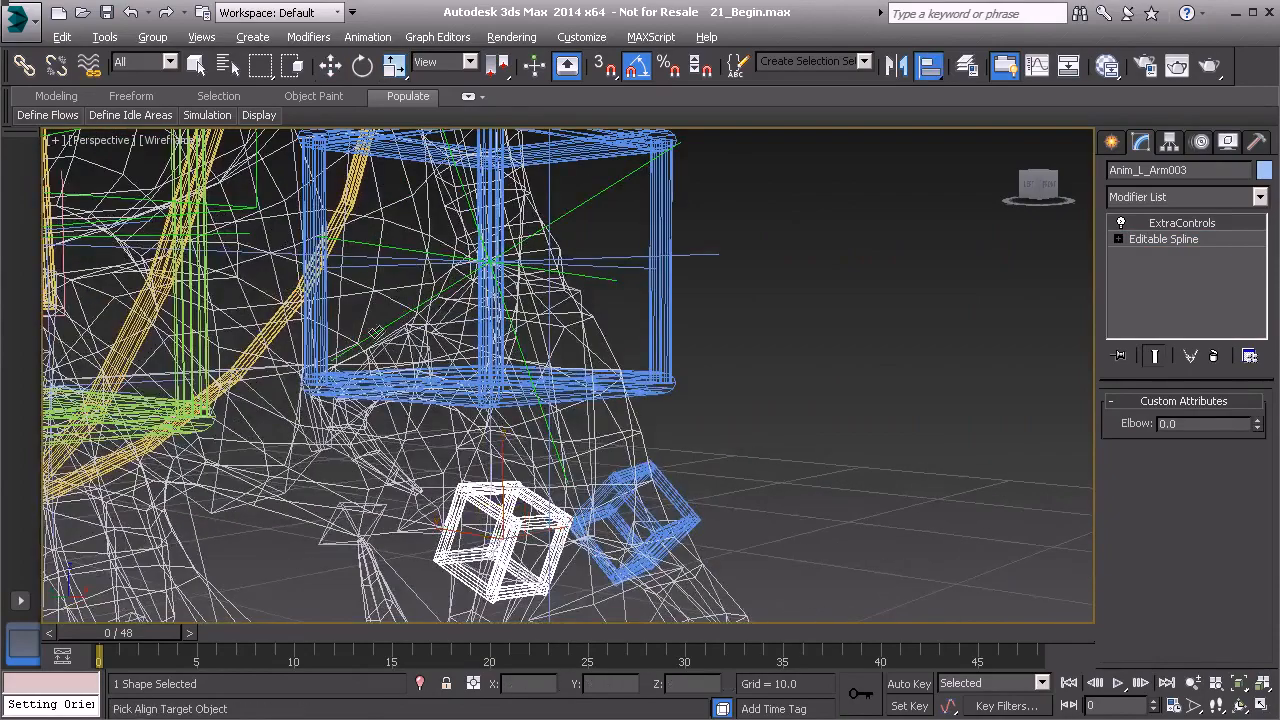
scroll(429, 360, up, 3)
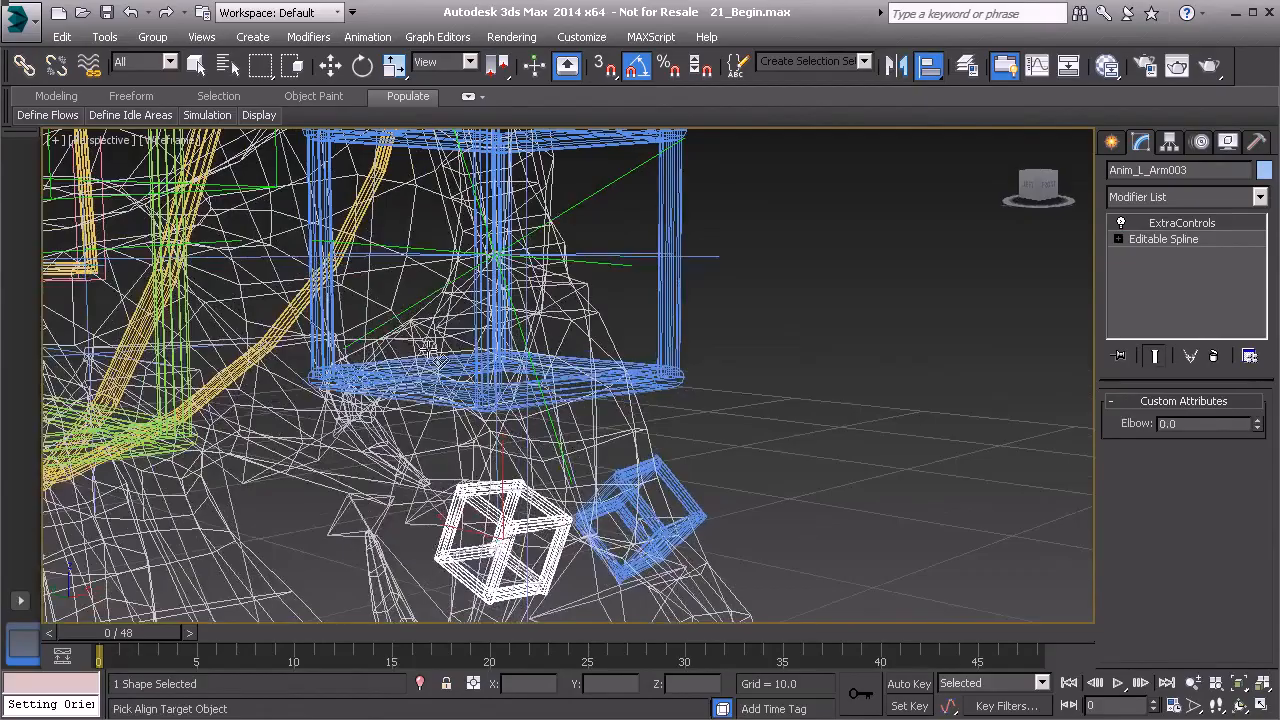
click(429, 348)
click(428, 536)
scroll(534, 477, up, 3)
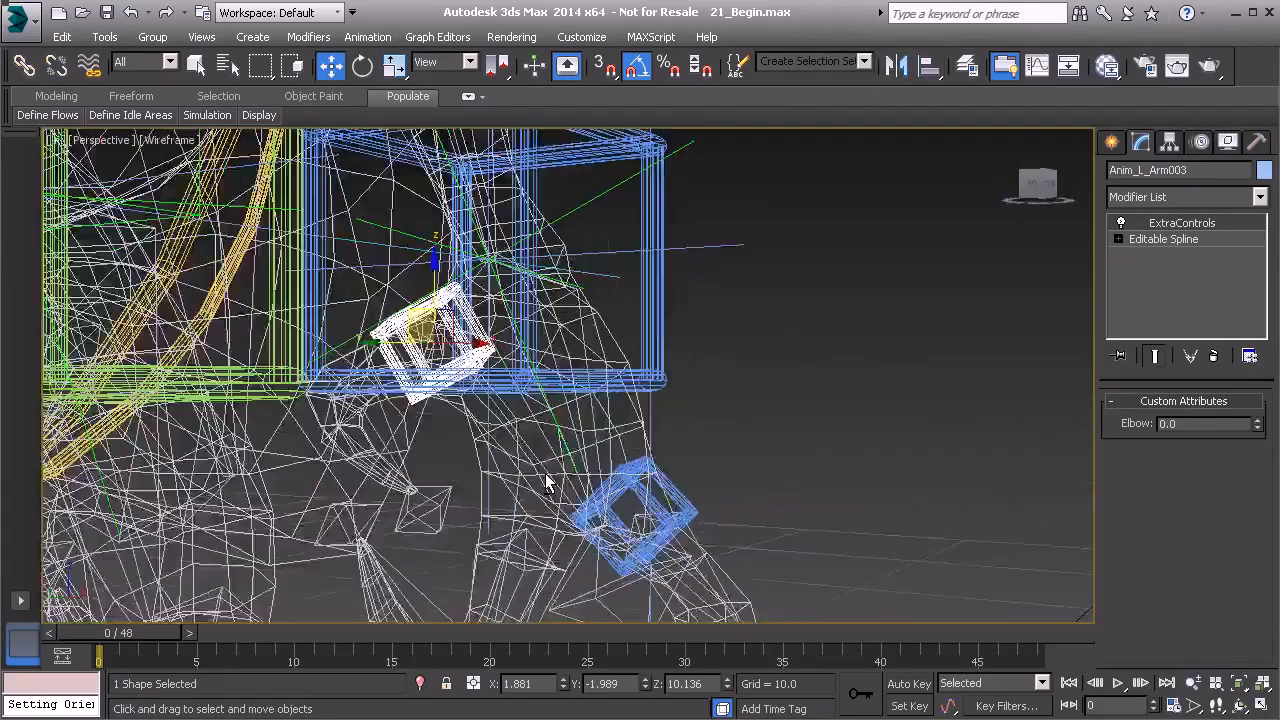
Clone the second claw control as a copy and align the copy's pivot position and orientation to bone Bn_L_Claw_C_A01.
mouse_move(577, 473)
alt+middle_down()
mouse_move(482, 479)
mouse_move(491, 434)
mouse_move(513, 503)
mouse_move(508, 452)
alt+middle_up()
key(ctrl+v)
click(602, 444)
key(alt+a)
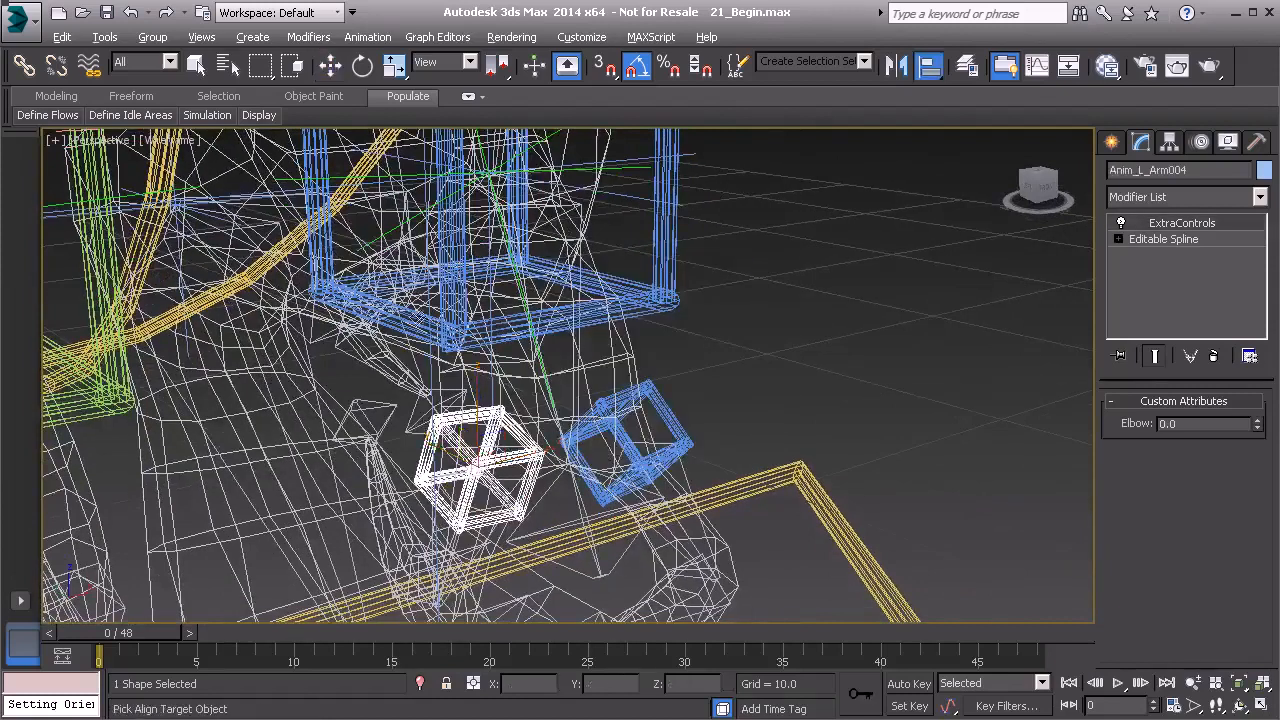
alt+middle_drag(404, 328, 431, 318)
click(383, 270)
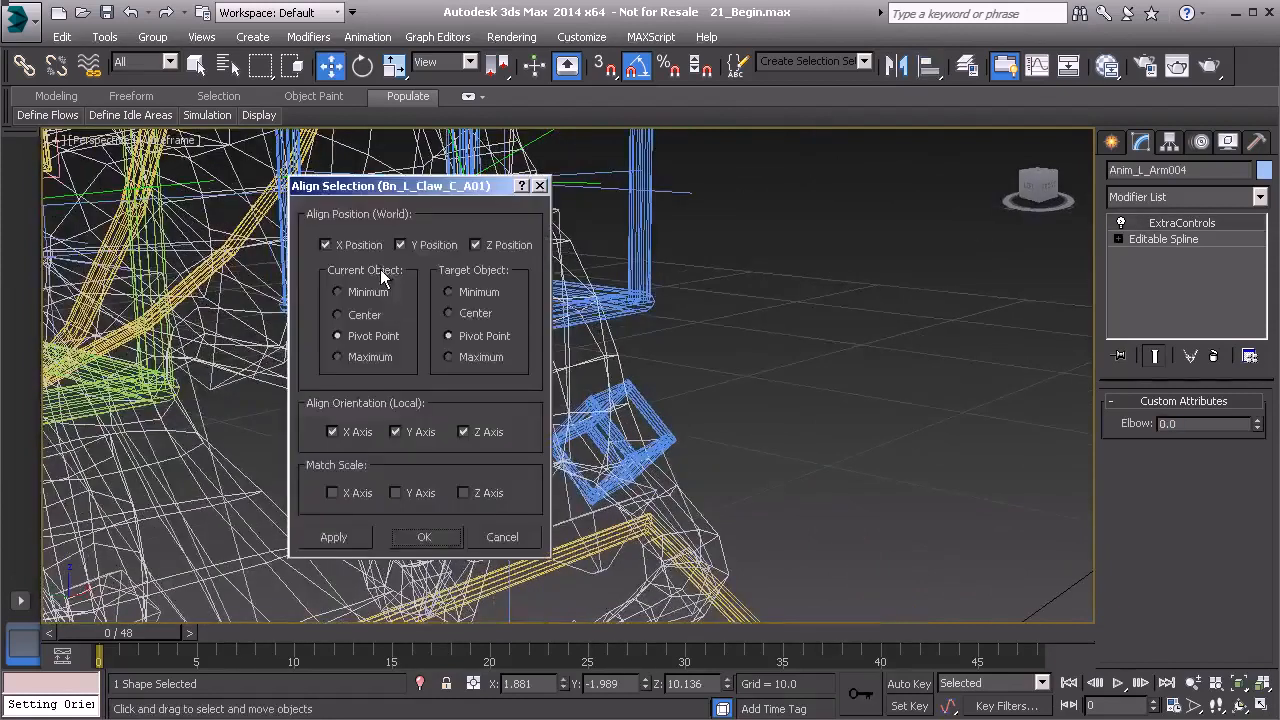
click(427, 537)
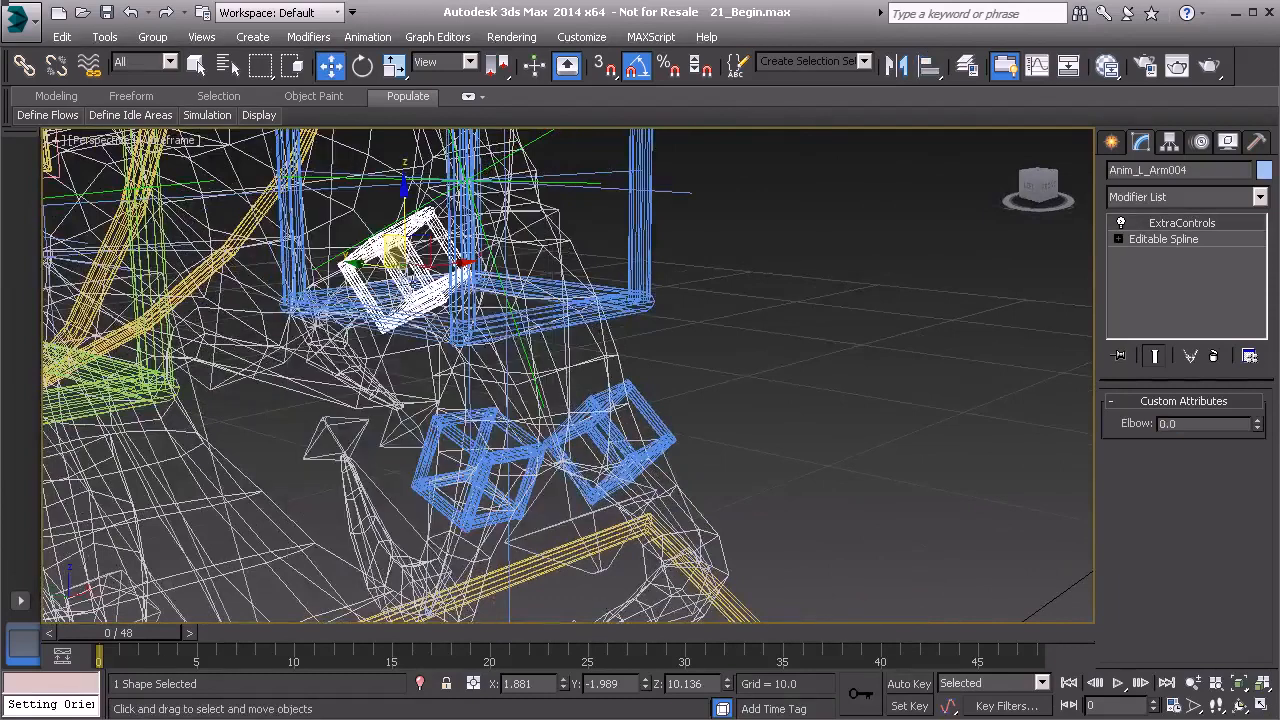
Hide the Model layer so only the skeleton and the rig controls remain in view.
mouse_move(586, 381)
alt+middle_down()
mouse_move(540, 400)
mouse_move(586, 371)
alt+middle_up()
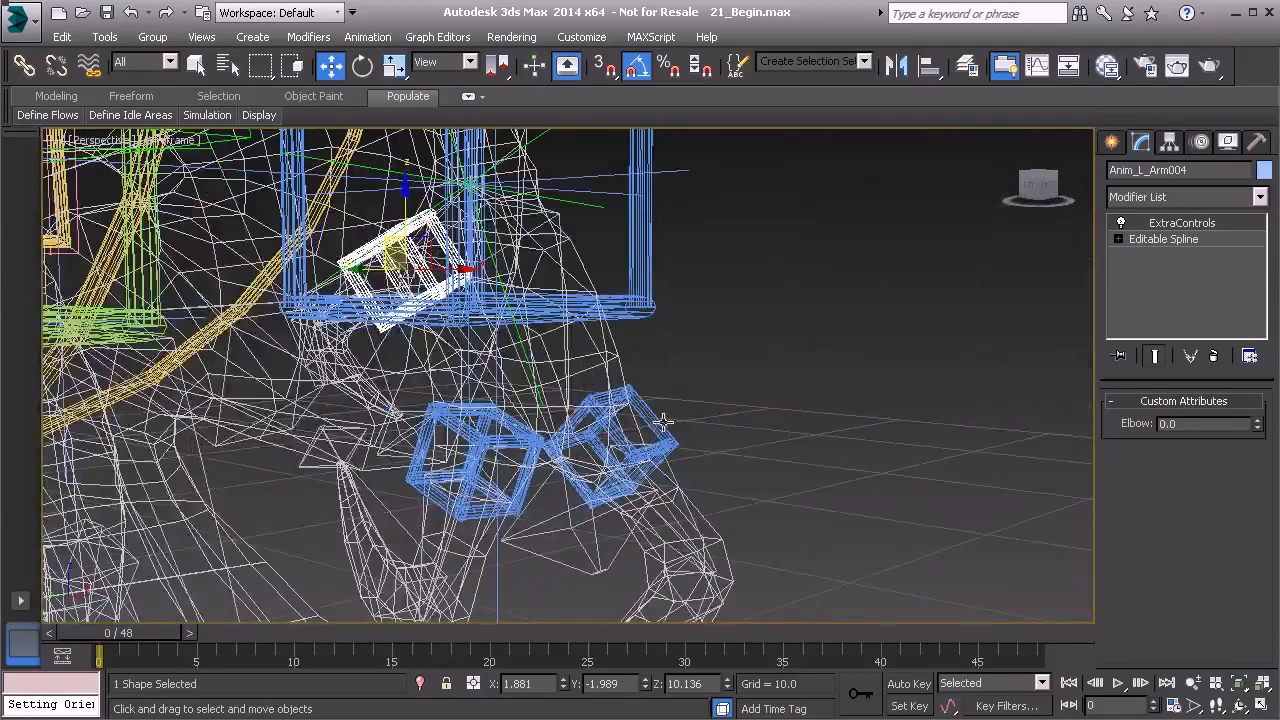
click(105, 36)
click(127, 196)
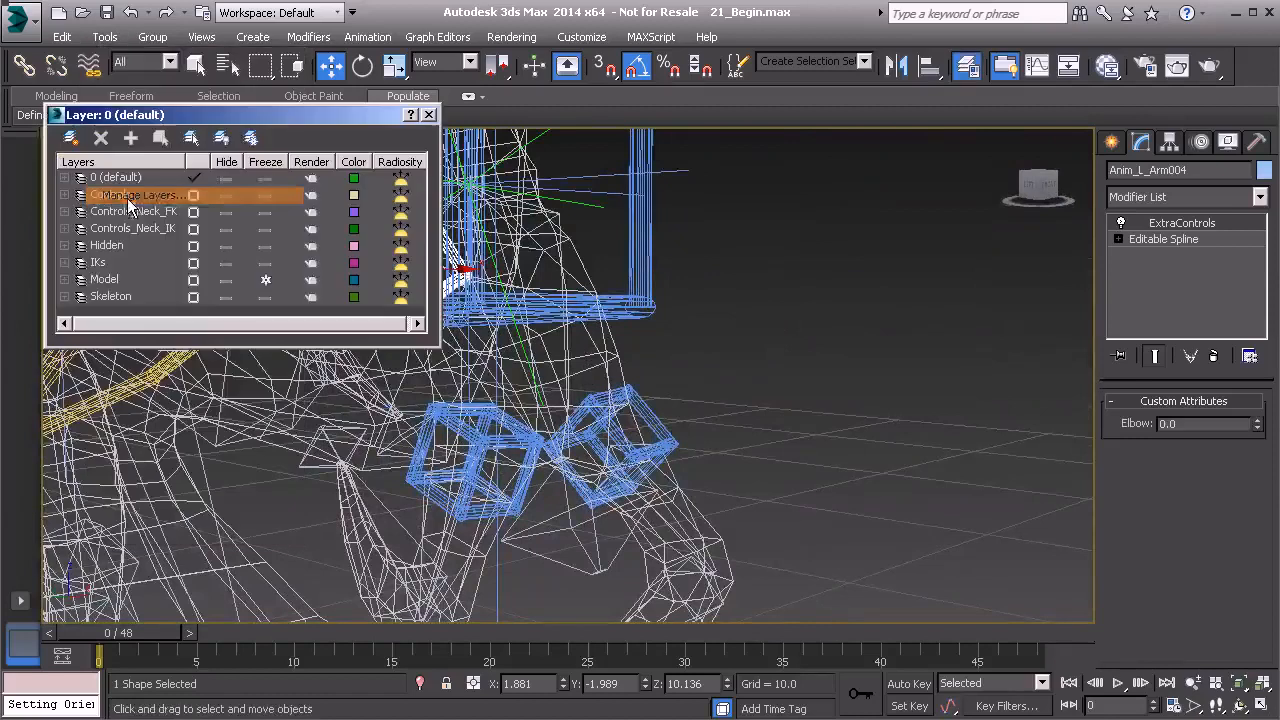
click(222, 281)
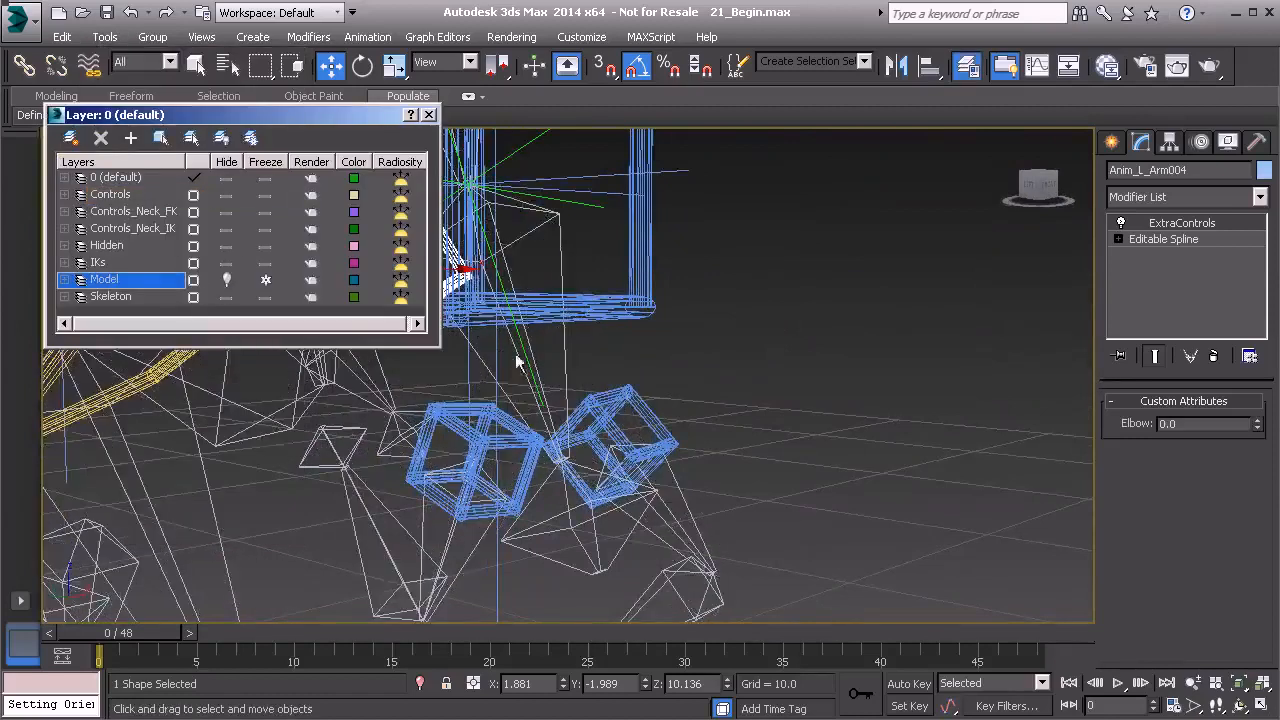
Select the three small claw controls and link them as children to the large left arm control Anim_L_Arm01.
middle_drag(590, 407, 678, 442)
click(724, 437)
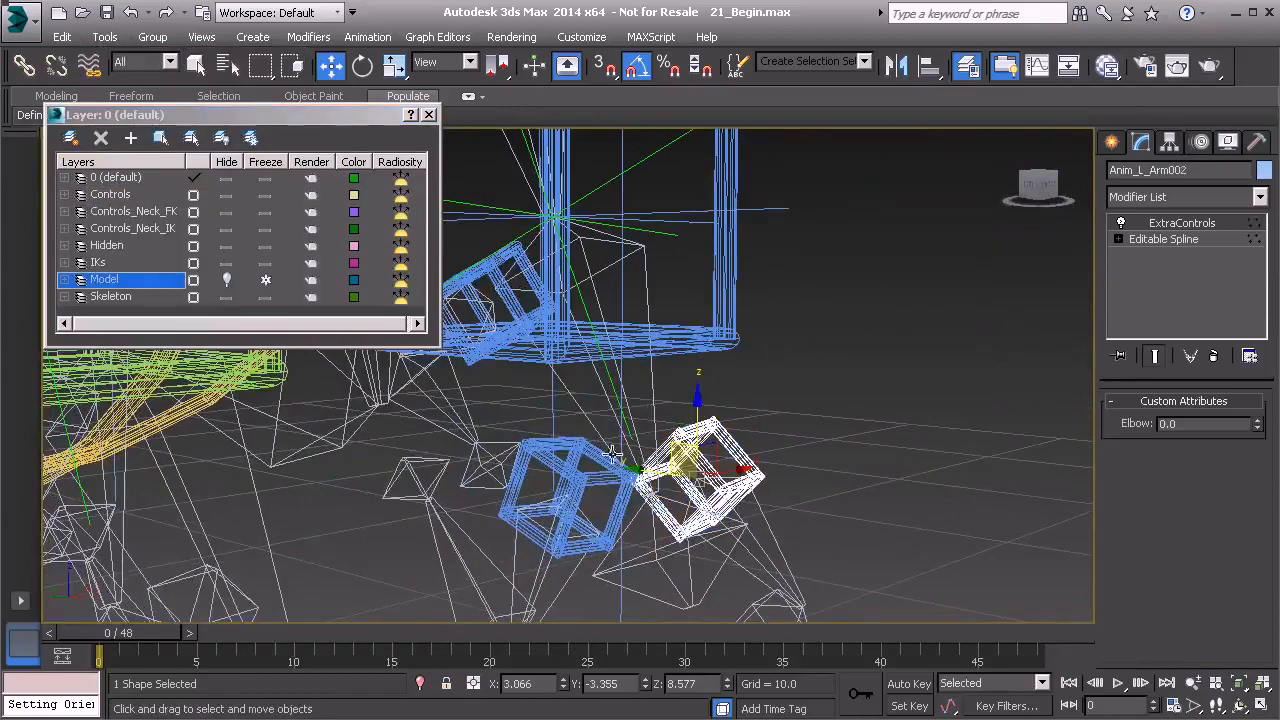
ctrl+click(557, 443)
ctrl+click(485, 265)
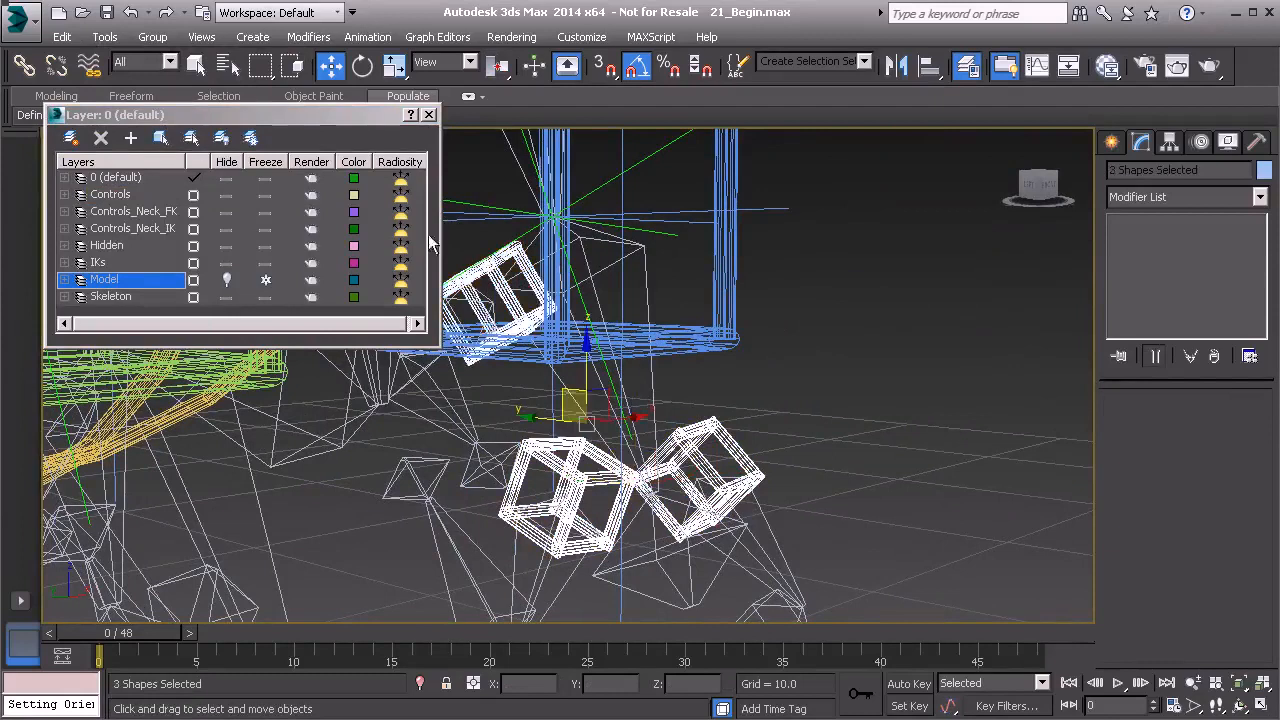
click(24, 65)
alt+middle_drag(556, 290, 678, 390)
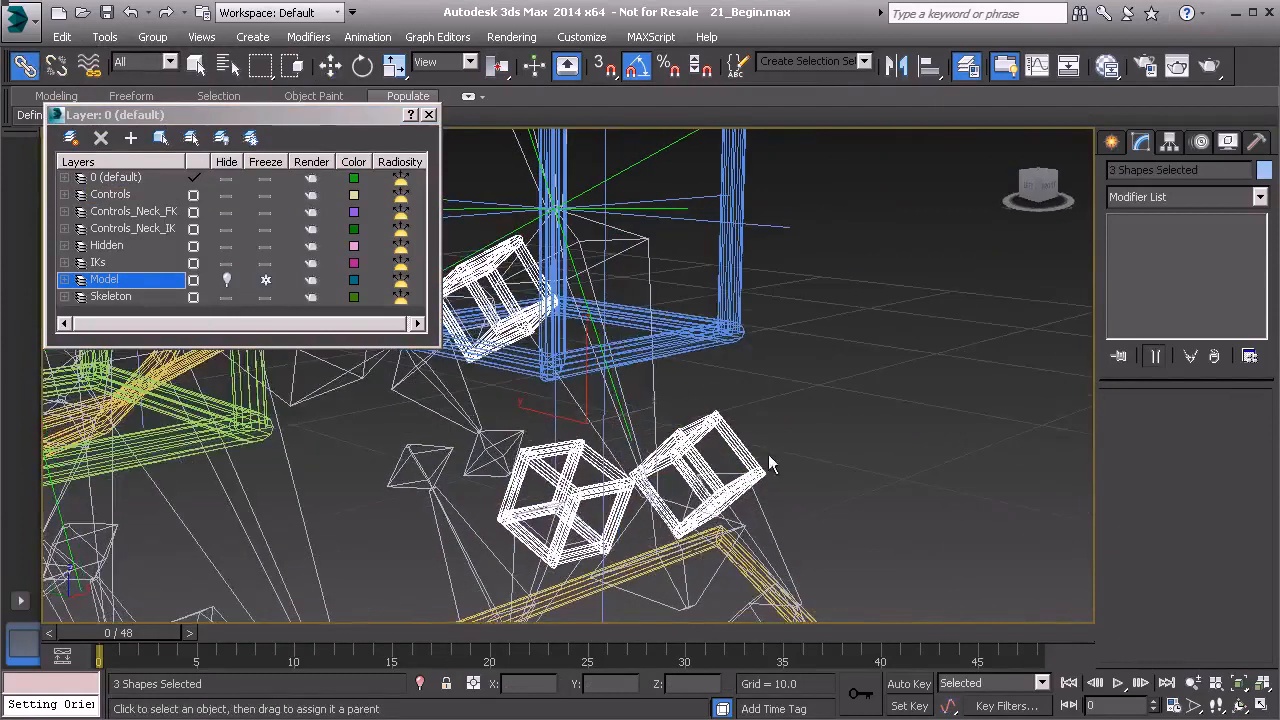
drag(737, 440, 722, 415)
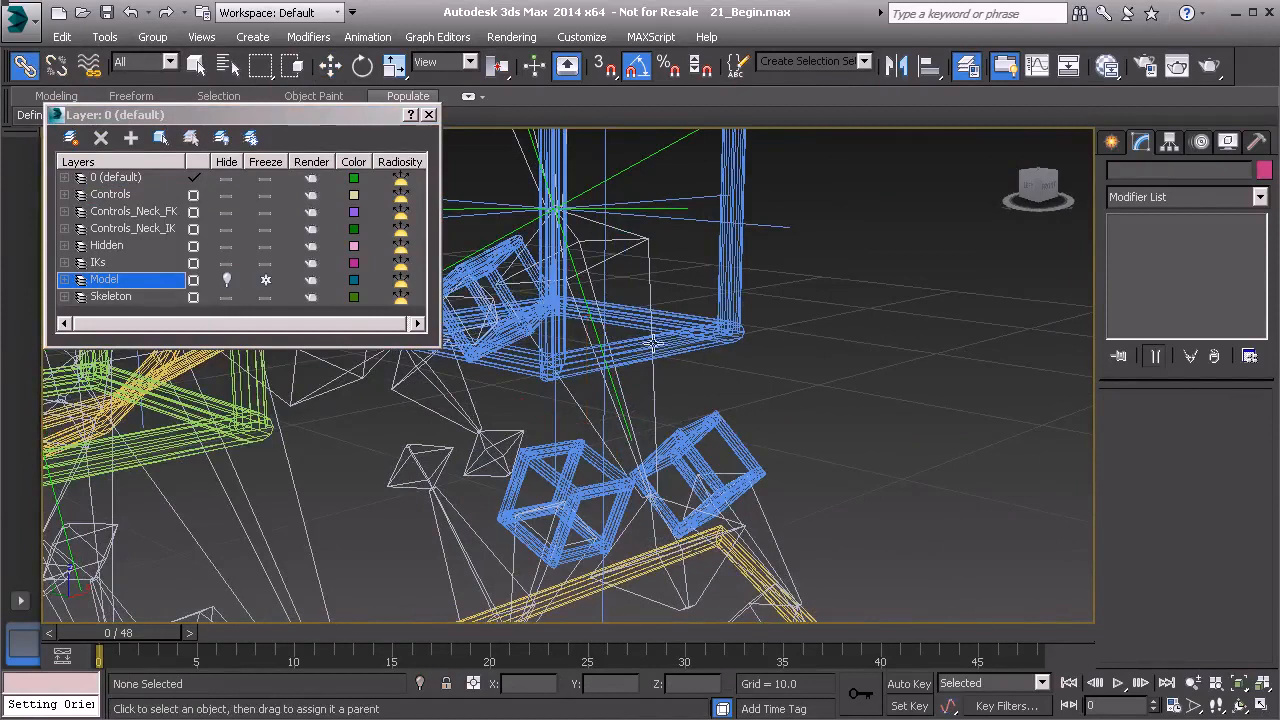
scroll(745, 279, down, 5)
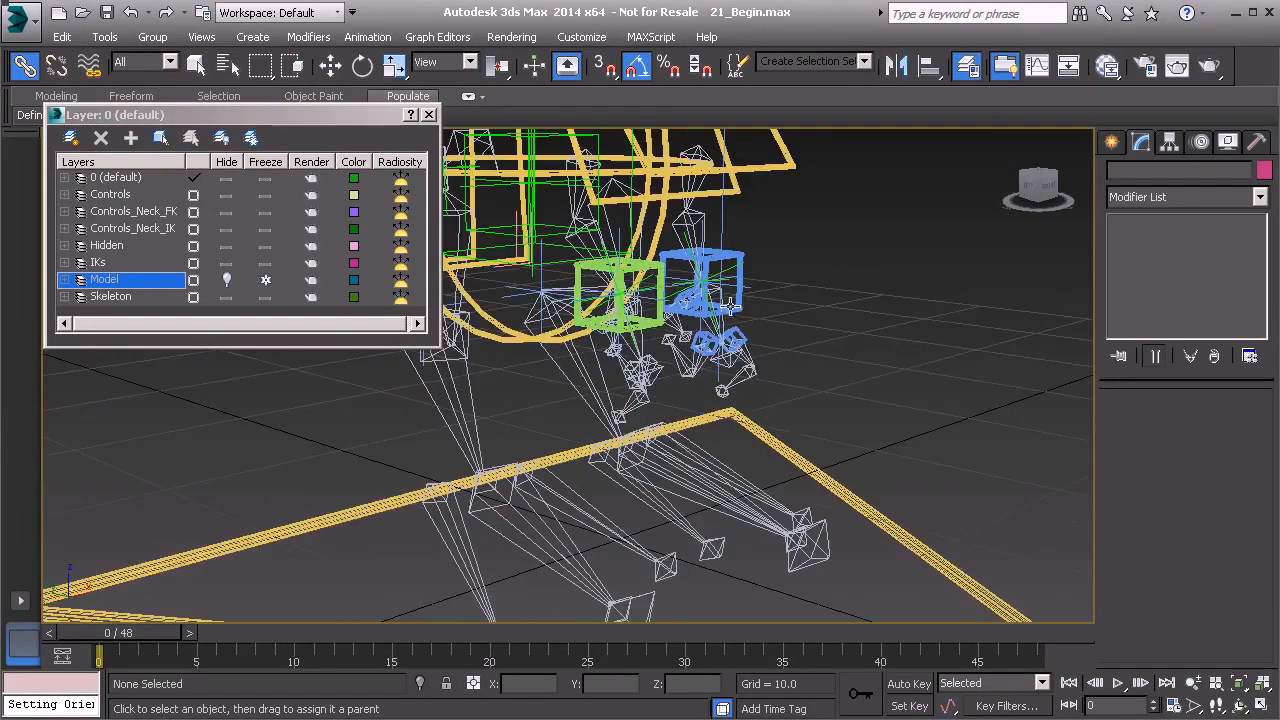
scroll(709, 403, up, 6)
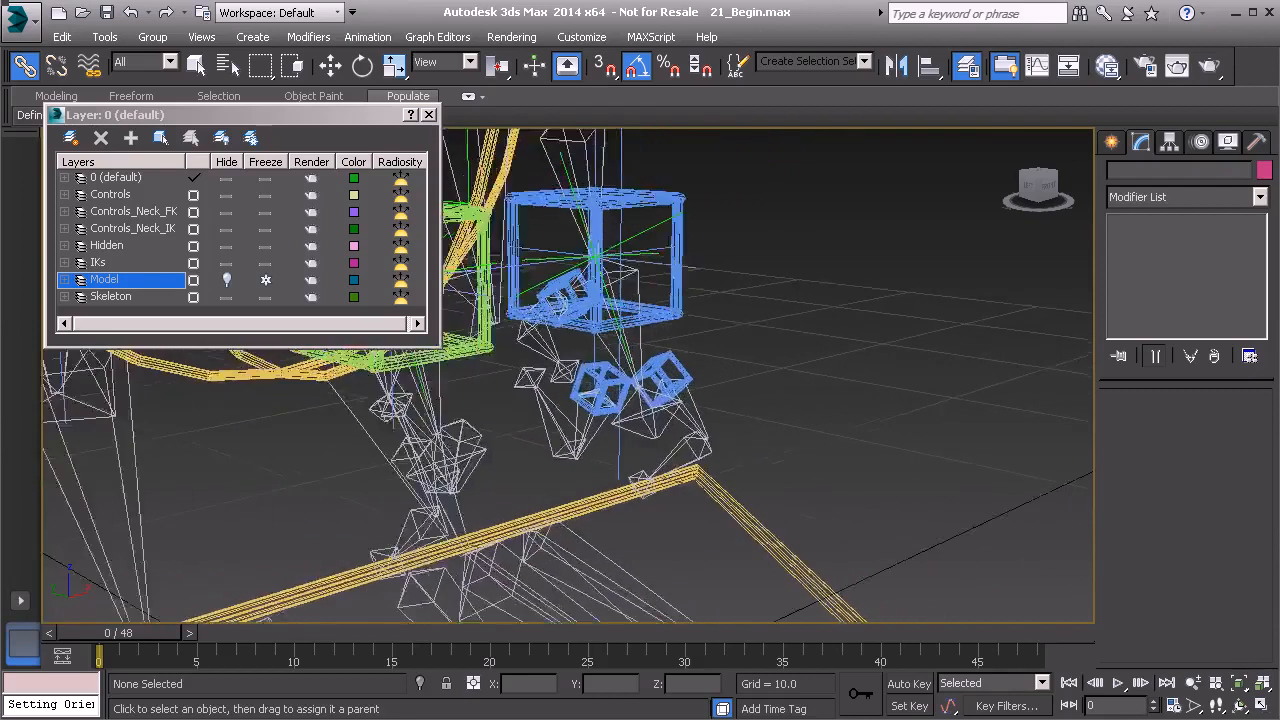
key(ctrl+z)
middle_drag(669, 383, 706, 417)
scroll(706, 417, up, 2)
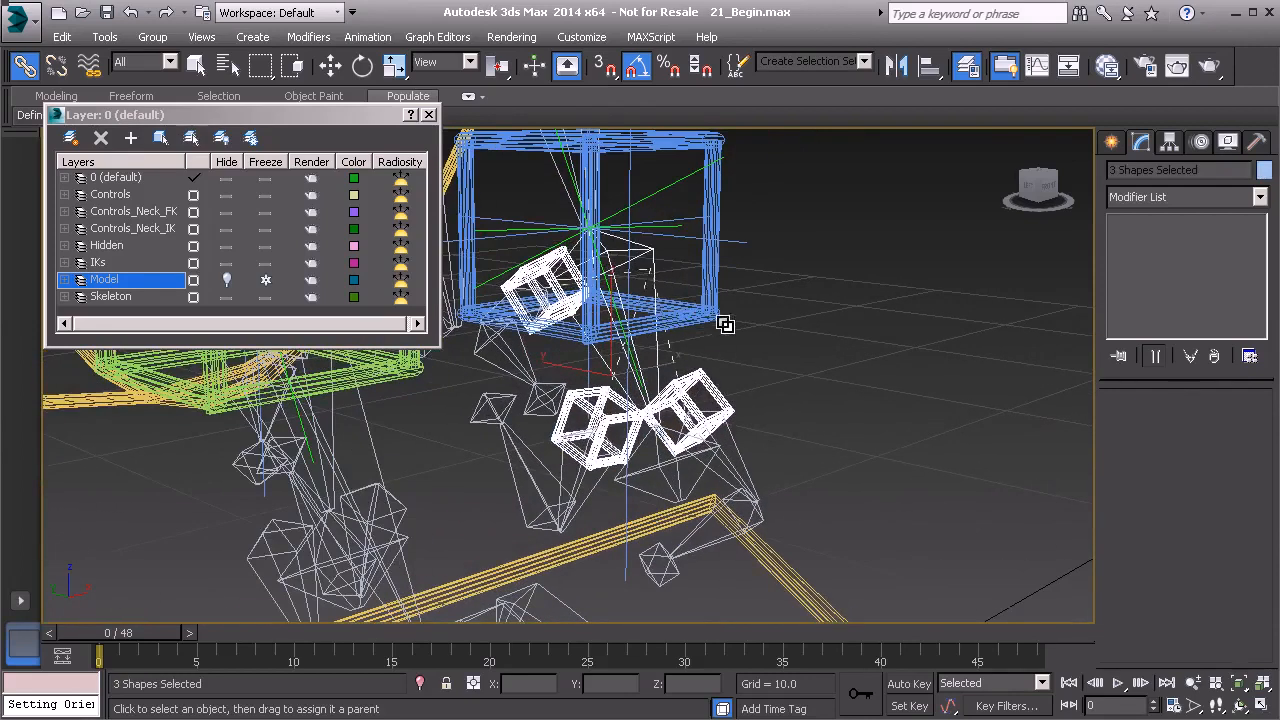
click(711, 283)
Test the claw controls' link by moving the left arm control Anim_L_Arm01, and cancel the move.
scroll(722, 304, down, 5)
middle_drag(722, 304, 680, 370)
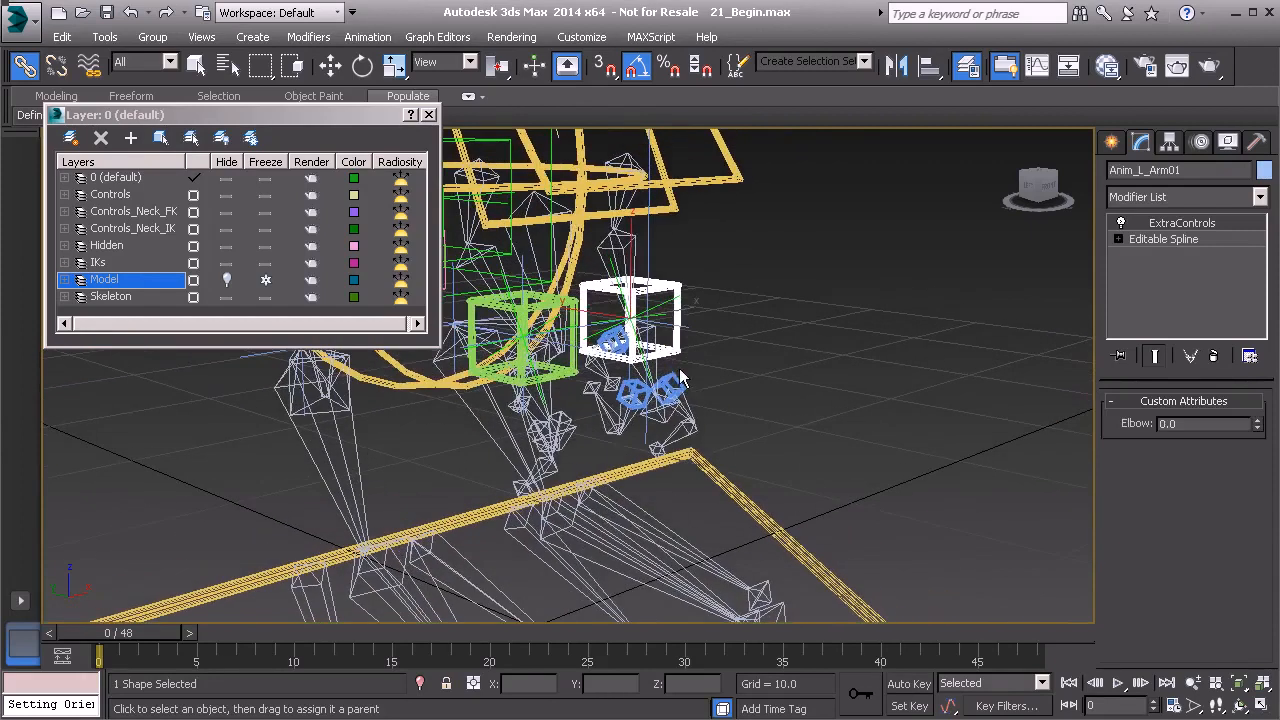
key(w)
drag(630, 320, 785, 276)
right_click(785, 276)
Select all three small claw controls and apply Freeze Transform to them.
middle_drag(710, 394, 710, 408)
scroll(705, 410, up, 4)
scroll(735, 438, up, 4)
click(768, 450)
ctrl+click(594, 458)
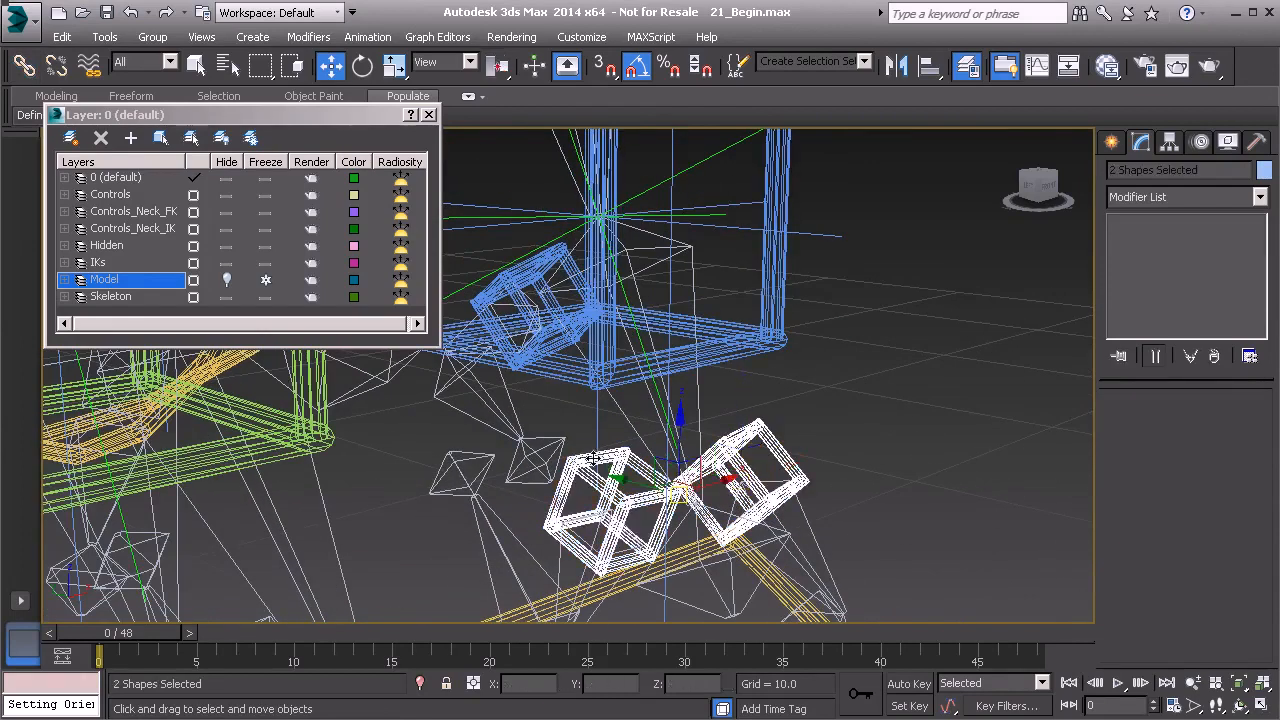
ctrl+click(535, 266)
alt+right_click(824, 352)
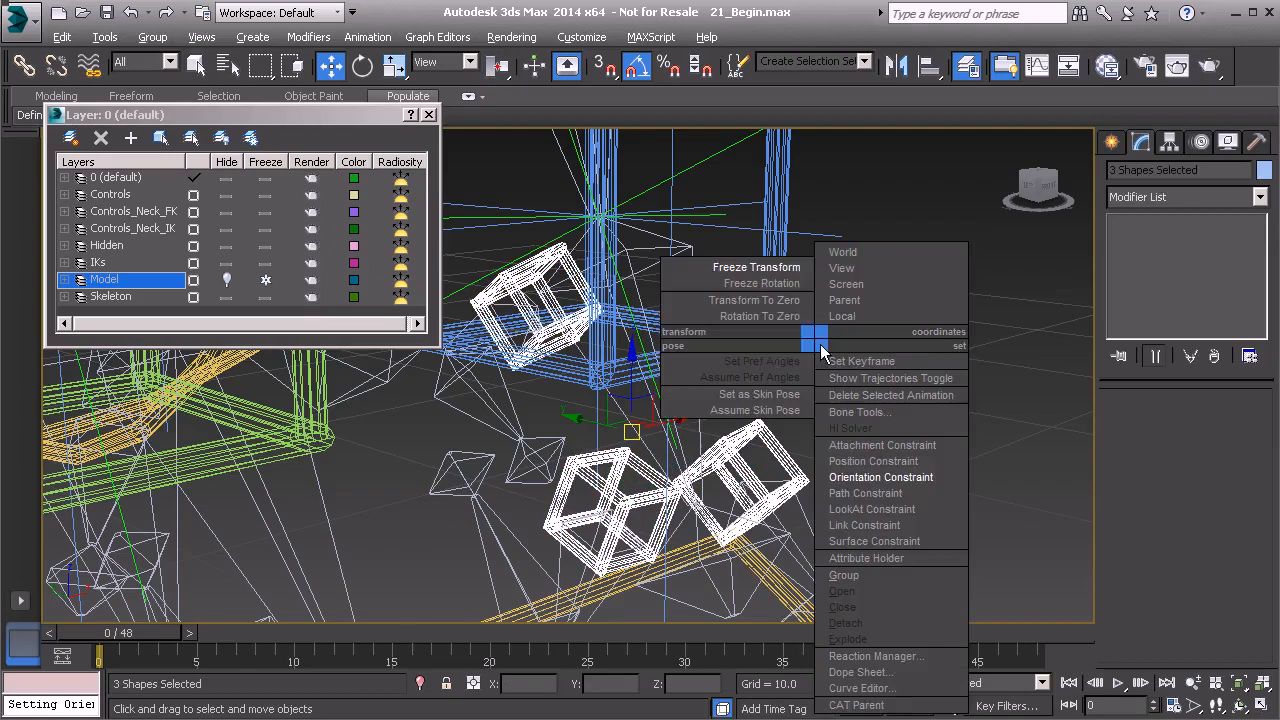
click(758, 278)
click(564, 545)
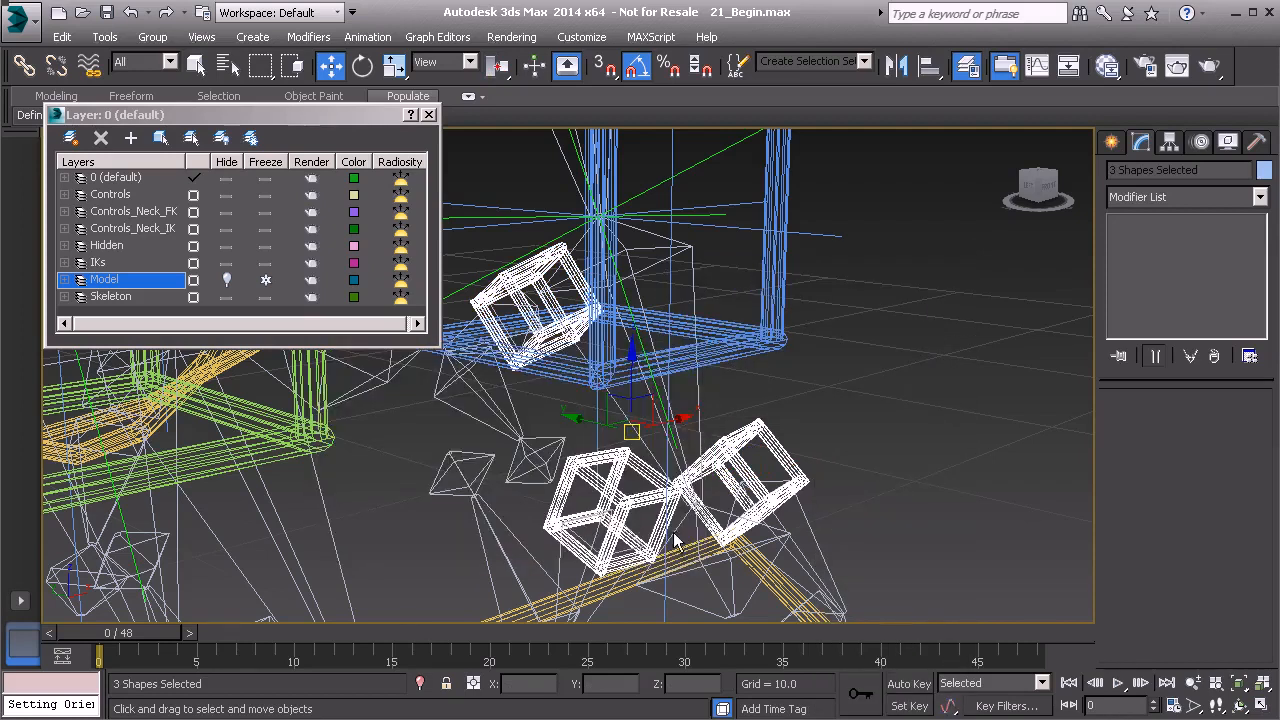
Copy the name of claw bone Bn_L_Claw_B_A01 to its cube control and rename the control as Anim_L_Claw_B_A01.
middle_drag(736, 559, 651, 485)
click(731, 466)
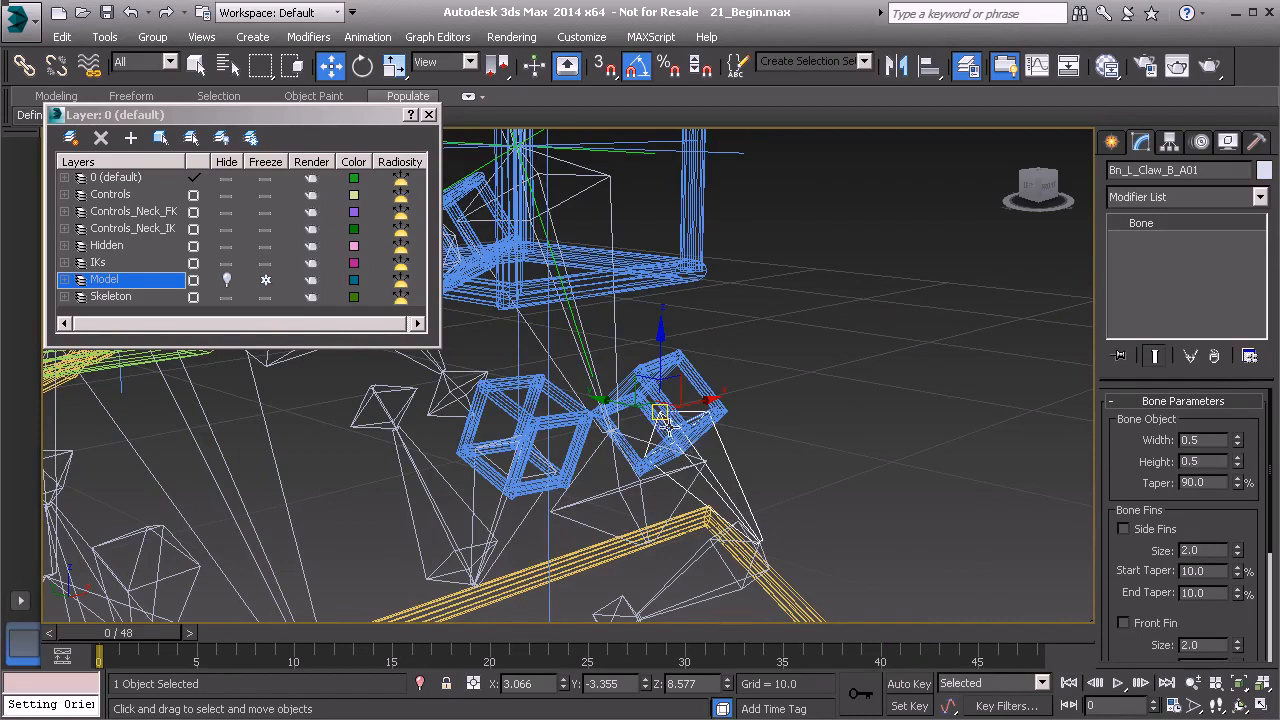
drag(1210, 173, 1097, 172)
key(ctrl+c)
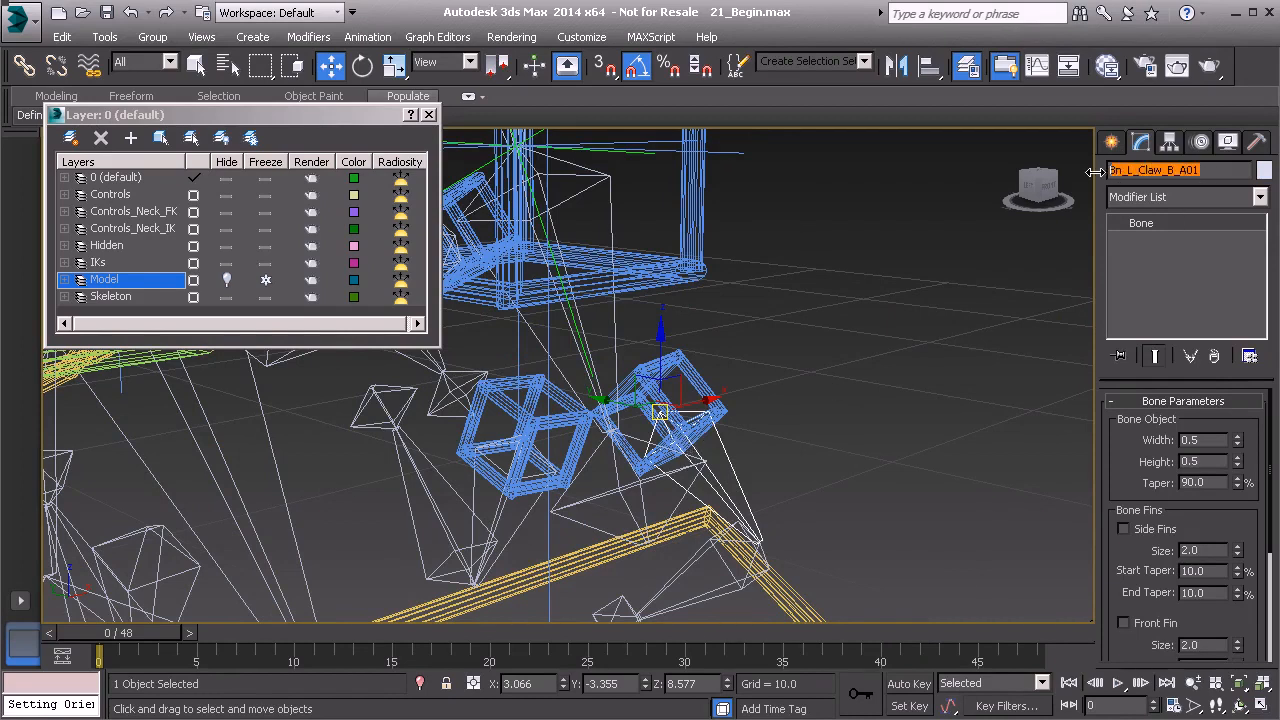
click(700, 380)
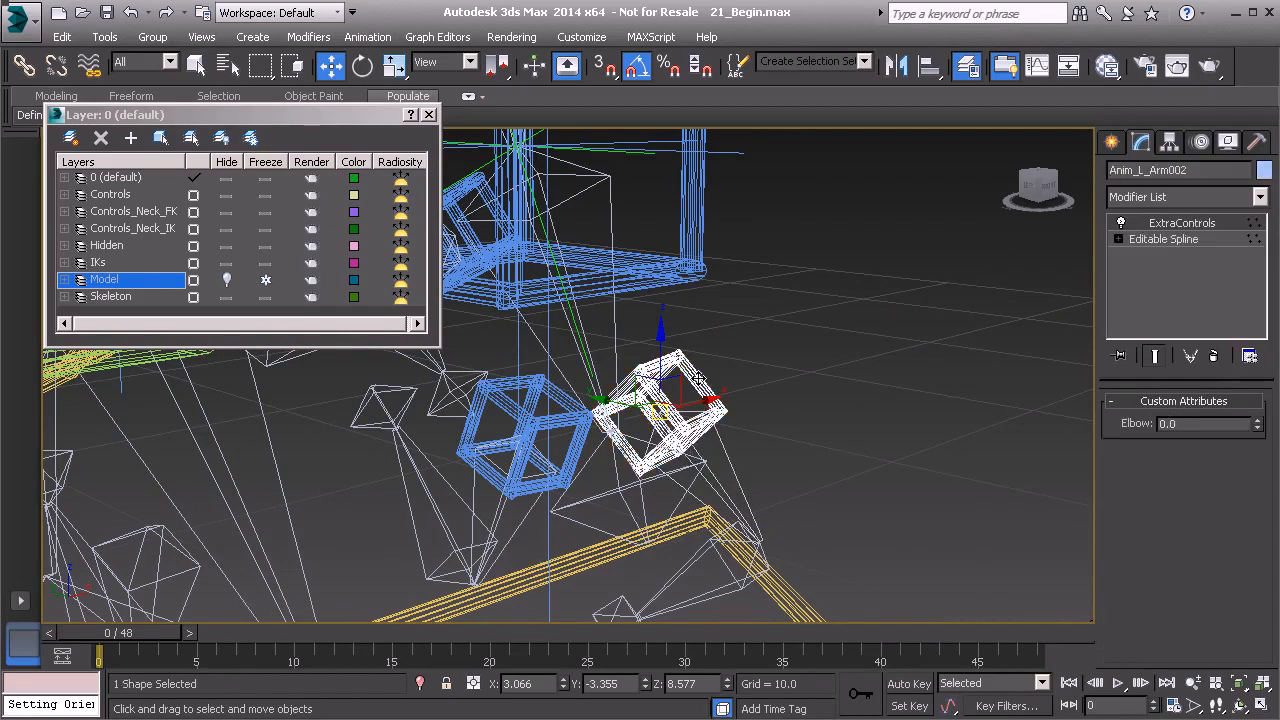
drag(1180, 178, 1108, 170)
key(ctrl+v)
text(Anim)
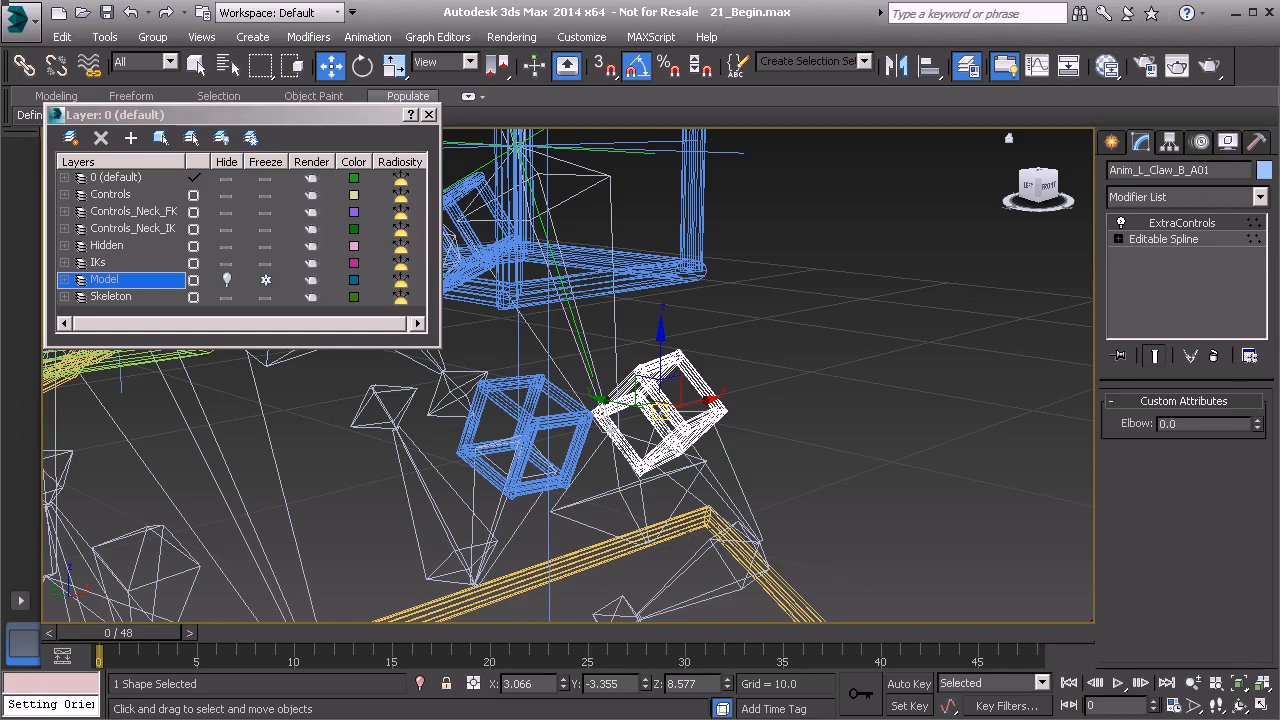
Apply an Orientation Constraint to bone Bn_L_Claw_C_A01 with the control Anim_L_Claw_C_A01 as its target.
middle_drag(650, 411, 678, 398)
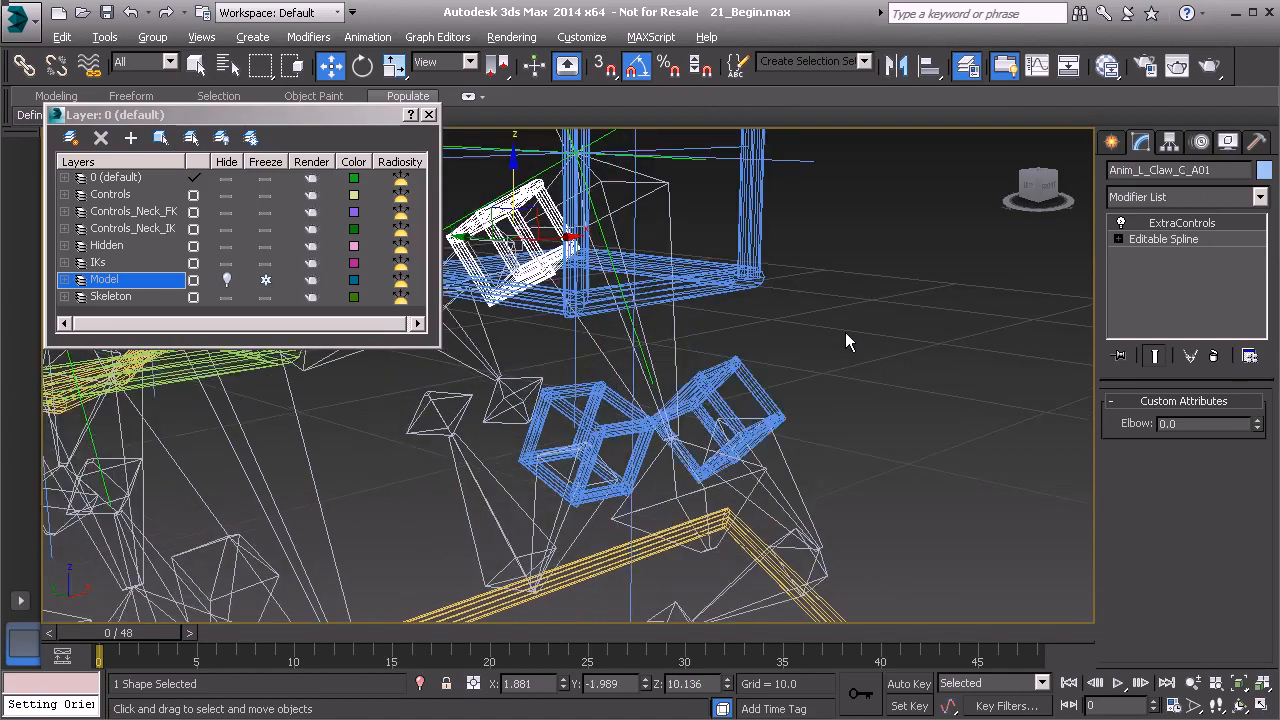
key(alt)
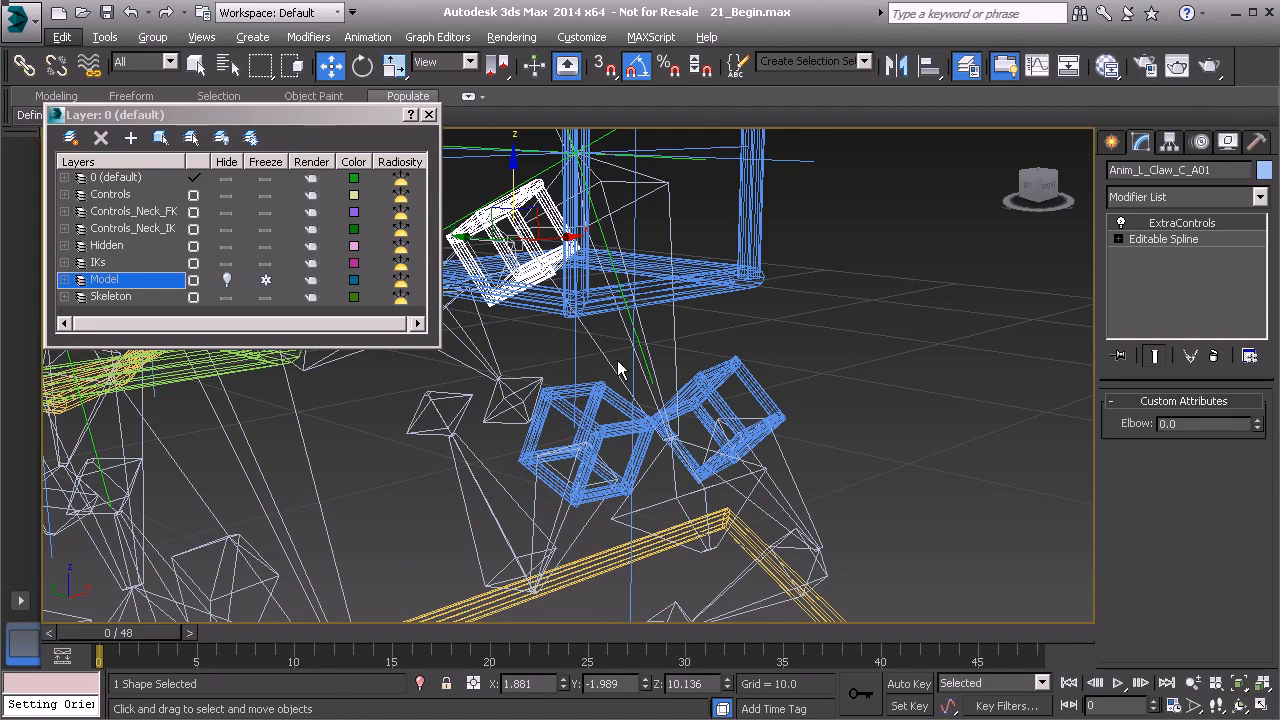
mouse_move(751, 419)
middle_down()
mouse_move(723, 394)
mouse_move(710, 403)
mouse_move(728, 415)
middle_up()
scroll(632, 364, up, 1)
click(547, 315)
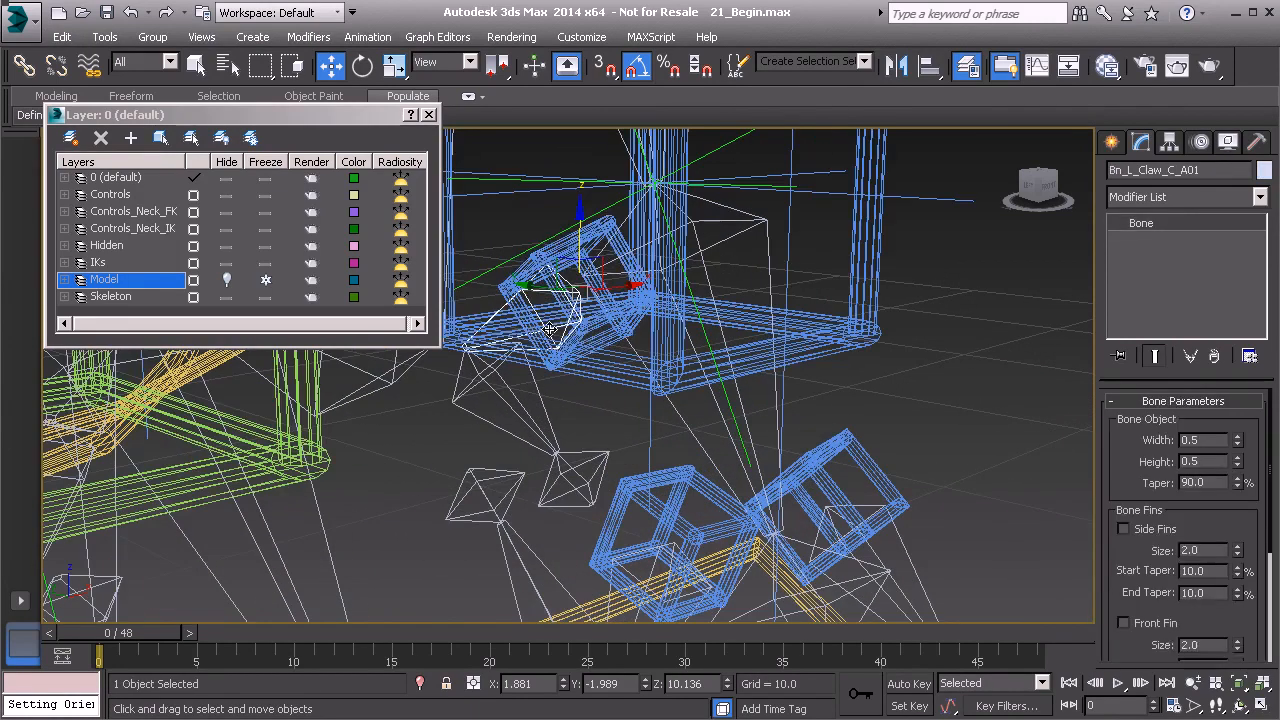
right_click(497, 214)
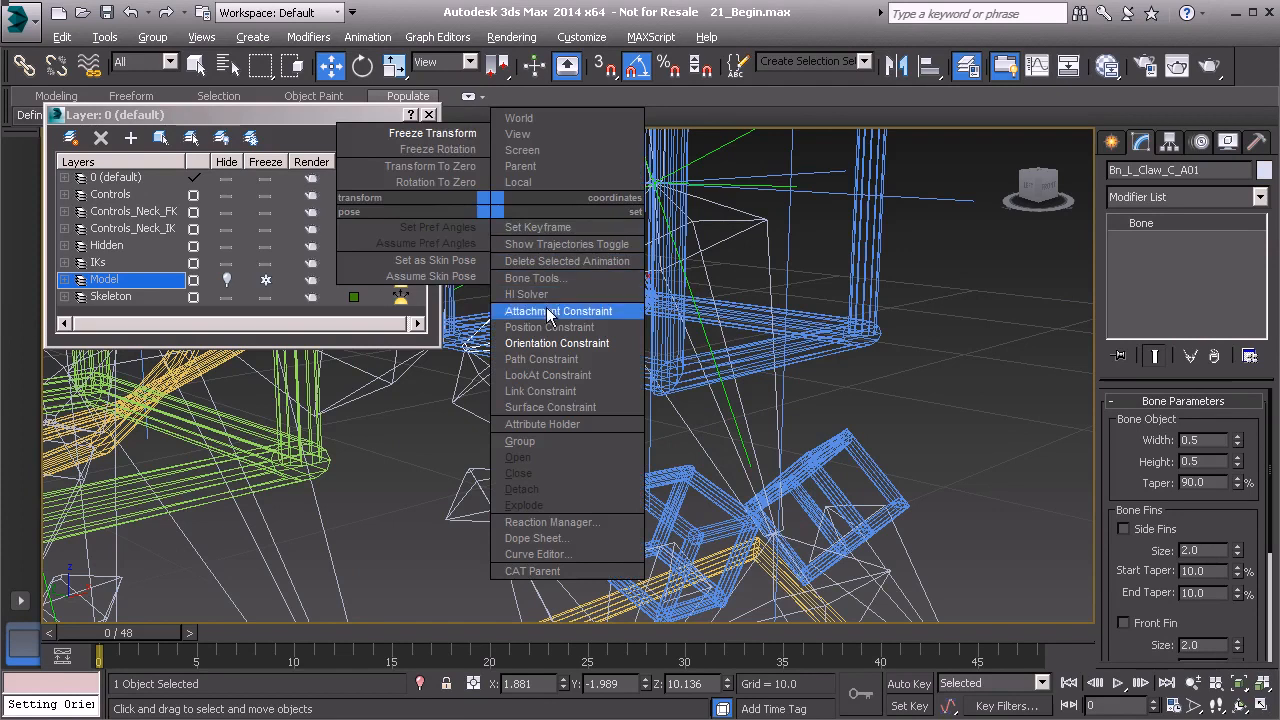
click(560, 343)
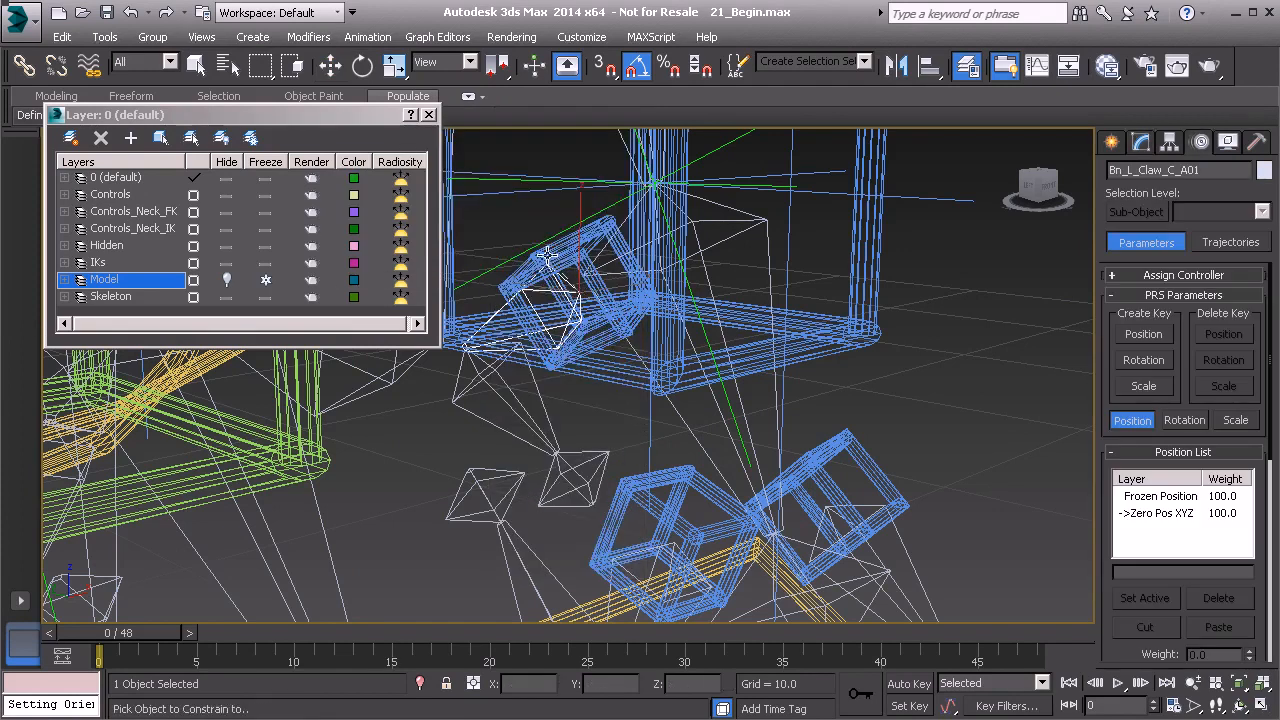
key(w)
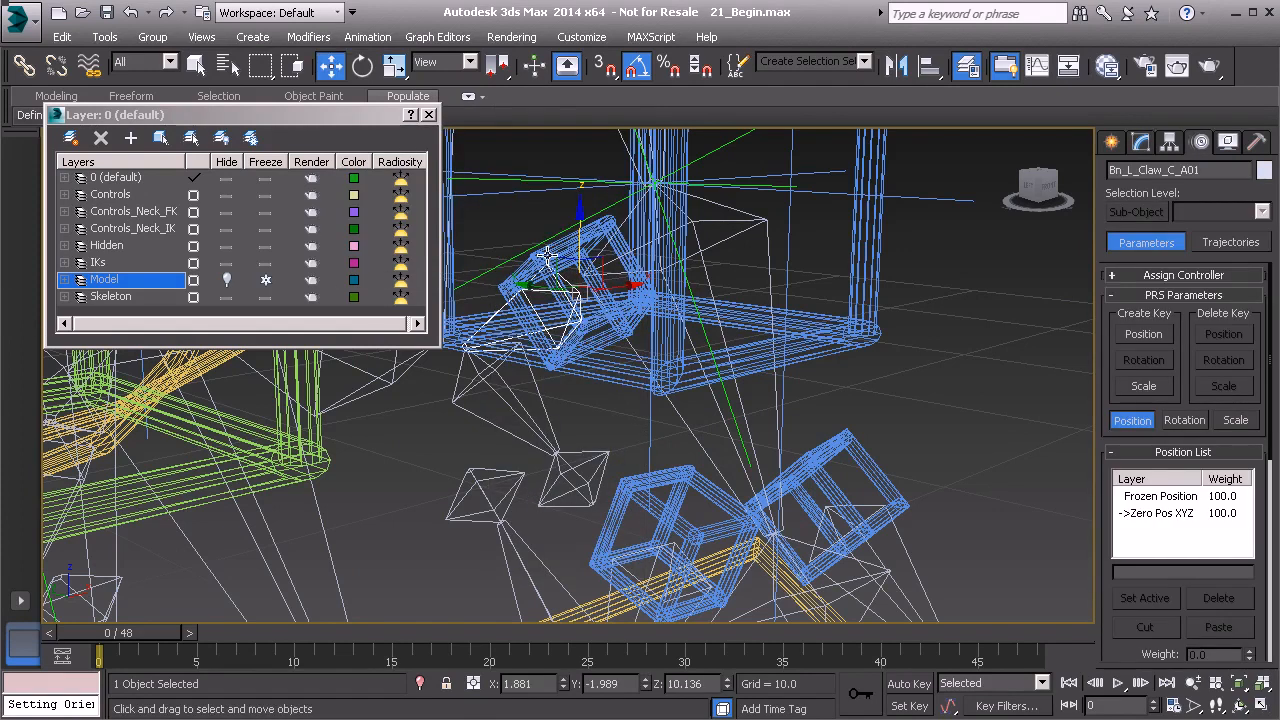
Test the constraint by rotating the control Anim_L_Claw_C_A01, and undo the rotation.
click(547, 255)
key(e)
drag(590, 218, 605, 228)
key(ctrl+z)
Apply an Orientation Constraint to bone Bn_L_Claw_A_A01 with the control Anim_L_Claw_A_A01 as its target.
middle_drag(675, 388, 670, 334)
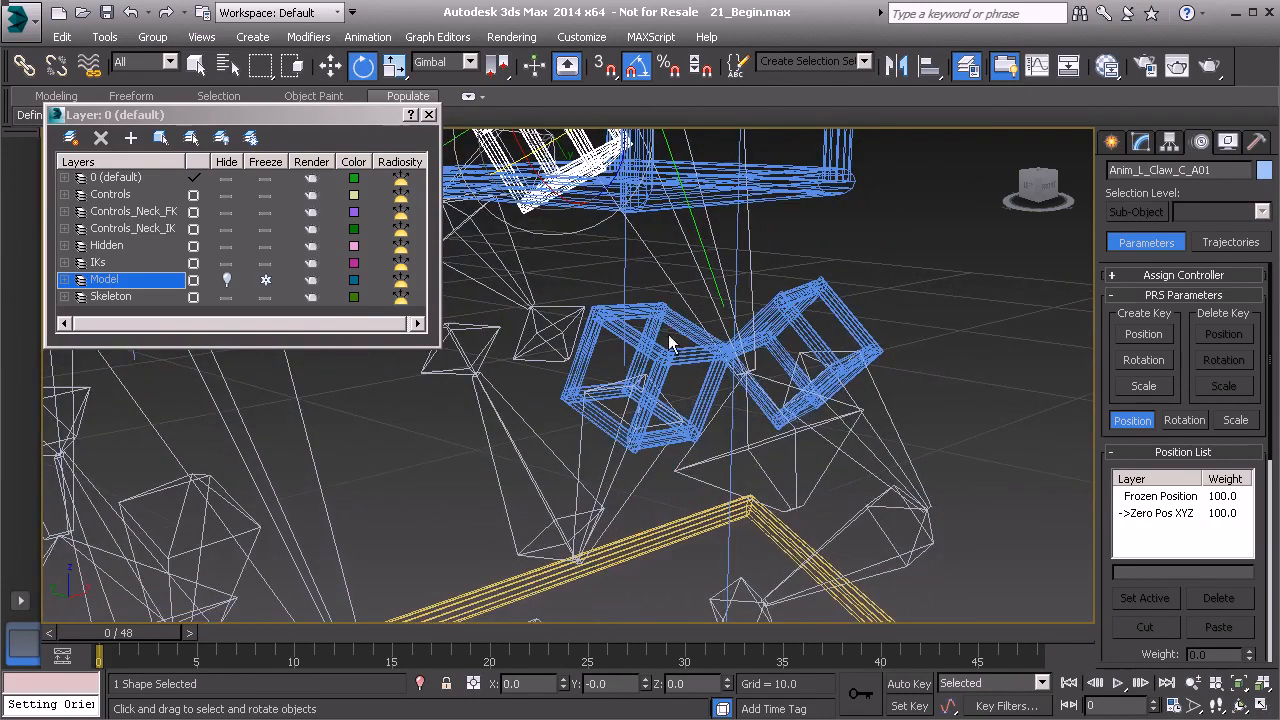
click(614, 477)
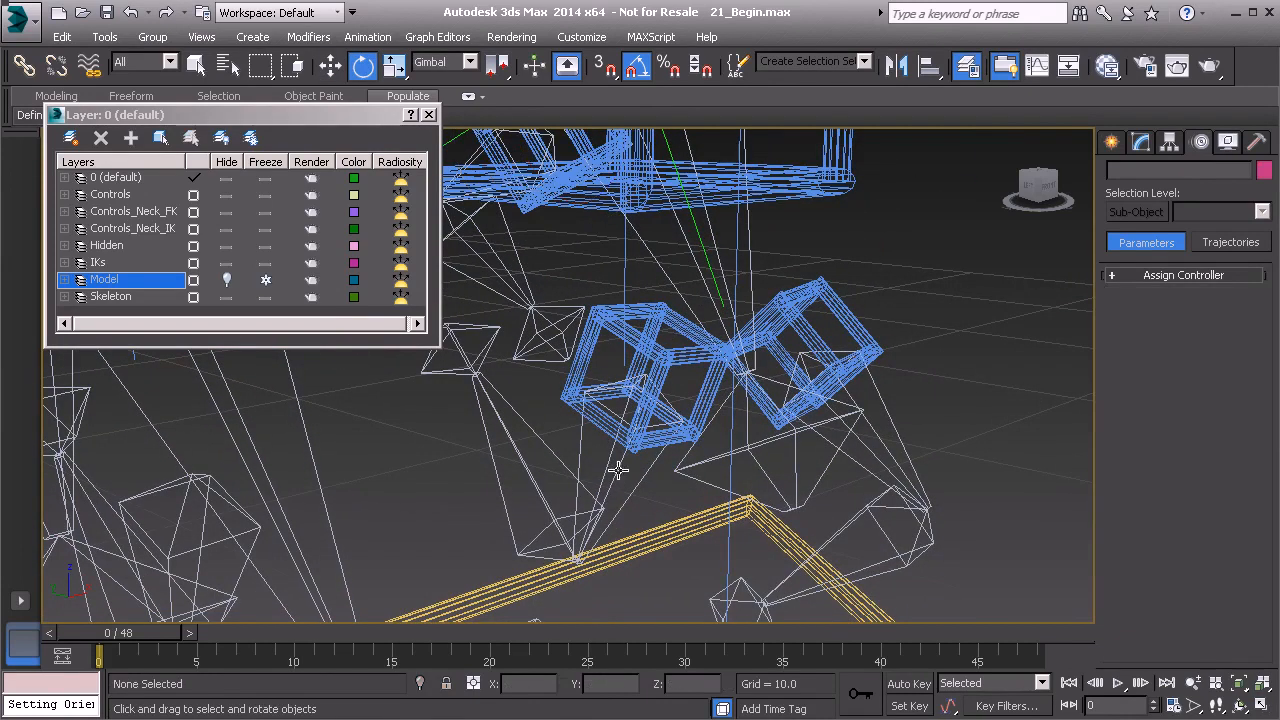
click(618, 470)
right_click(425, 441)
click(518, 575)
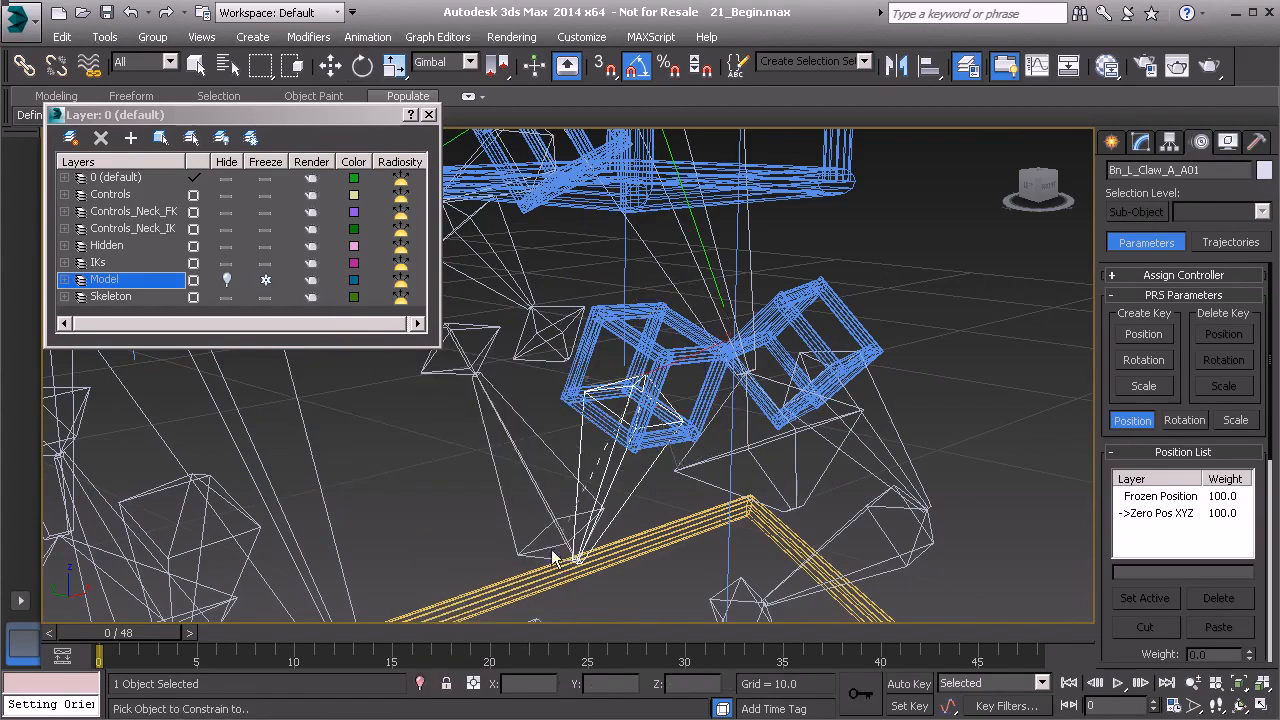
click(604, 319)
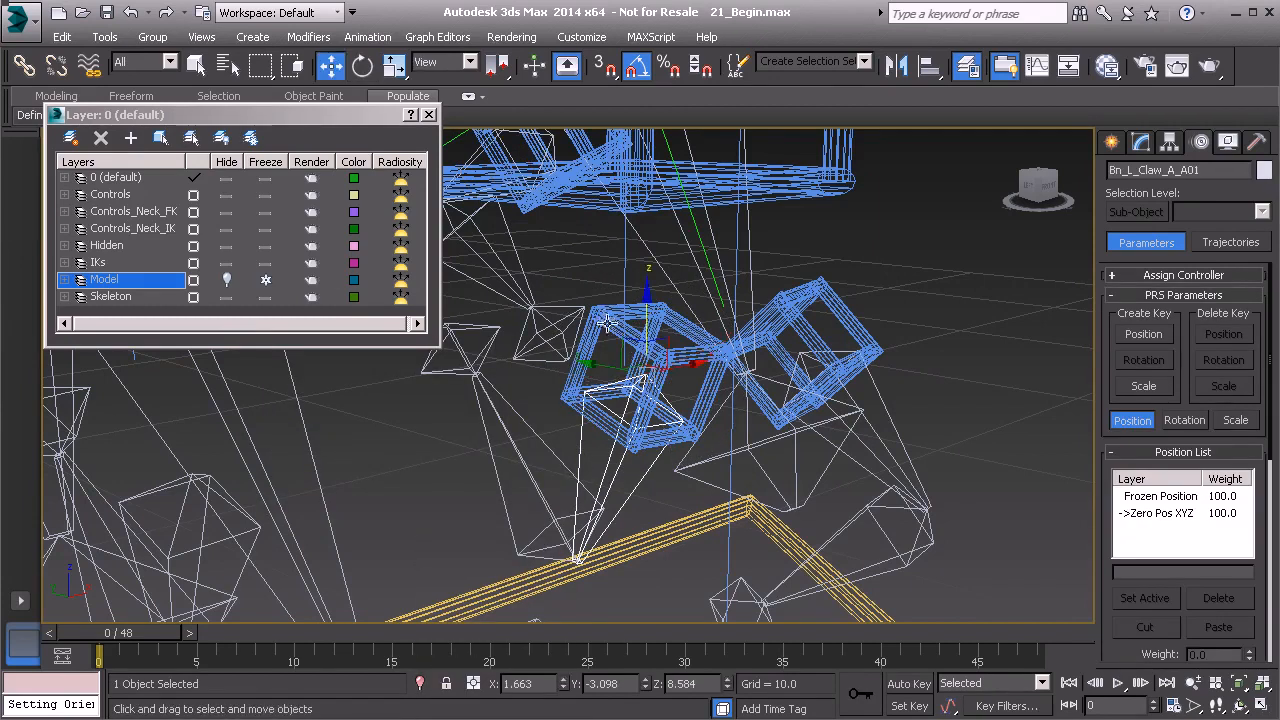
Test the constraint by rotating the control Anim_L_Claw_A_A01, and cancel the rotation.
click(611, 322)
key(e)
drag(669, 376, 805, 382)
Apply an Orientation Constraint to bone Bn_L_Claw_B_A01 with the control Anim_L_Claw_B_A01 as its target.
alt+middle_drag(869, 365, 809, 339)
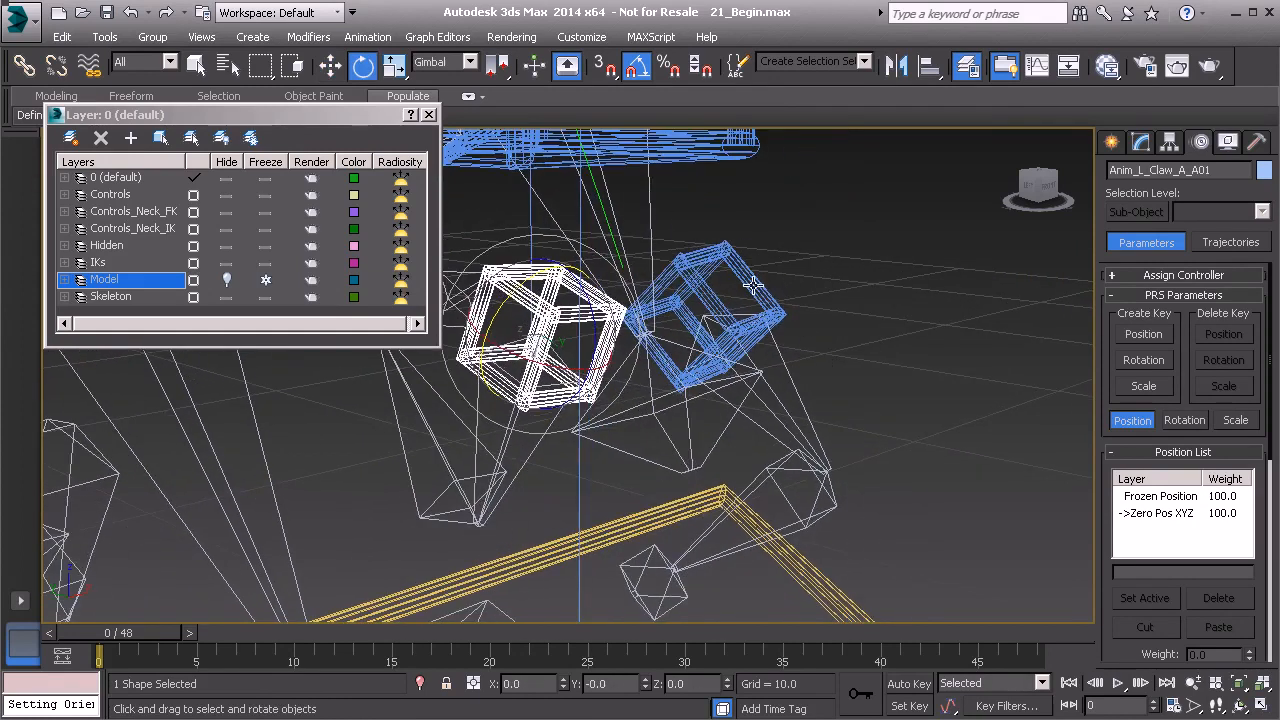
click(786, 364)
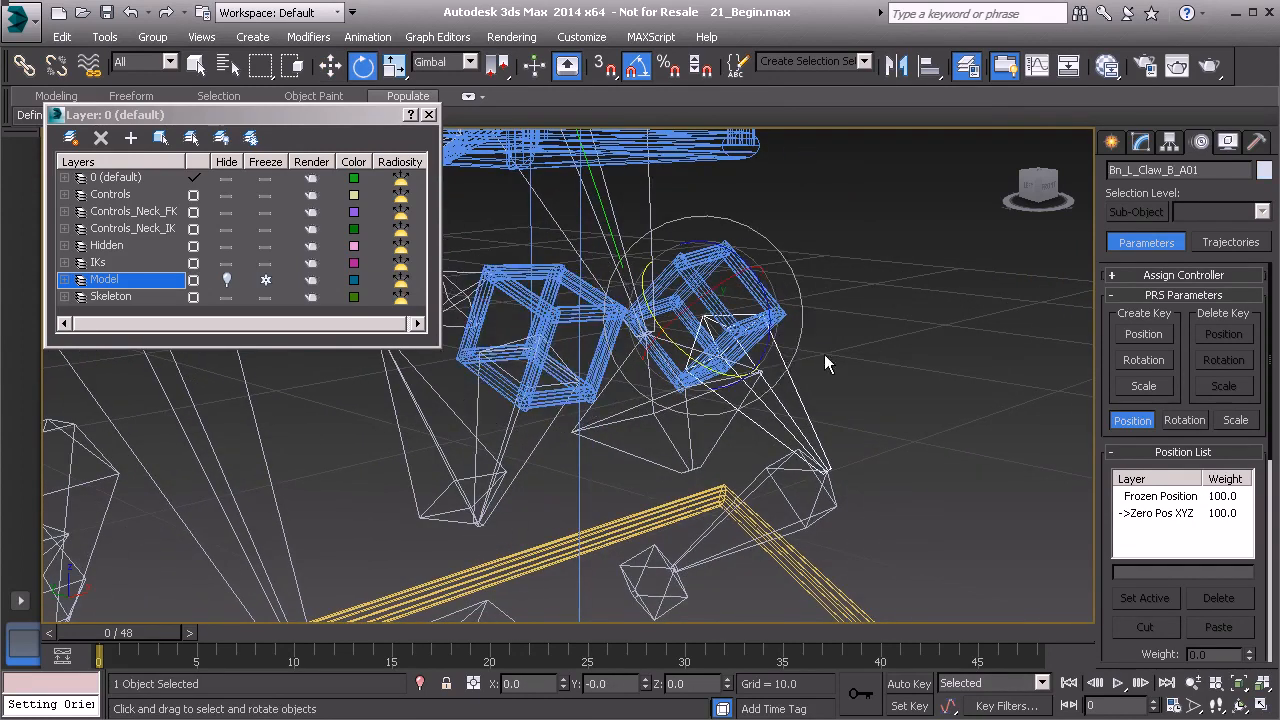
right_click(868, 338)
click(952, 455)
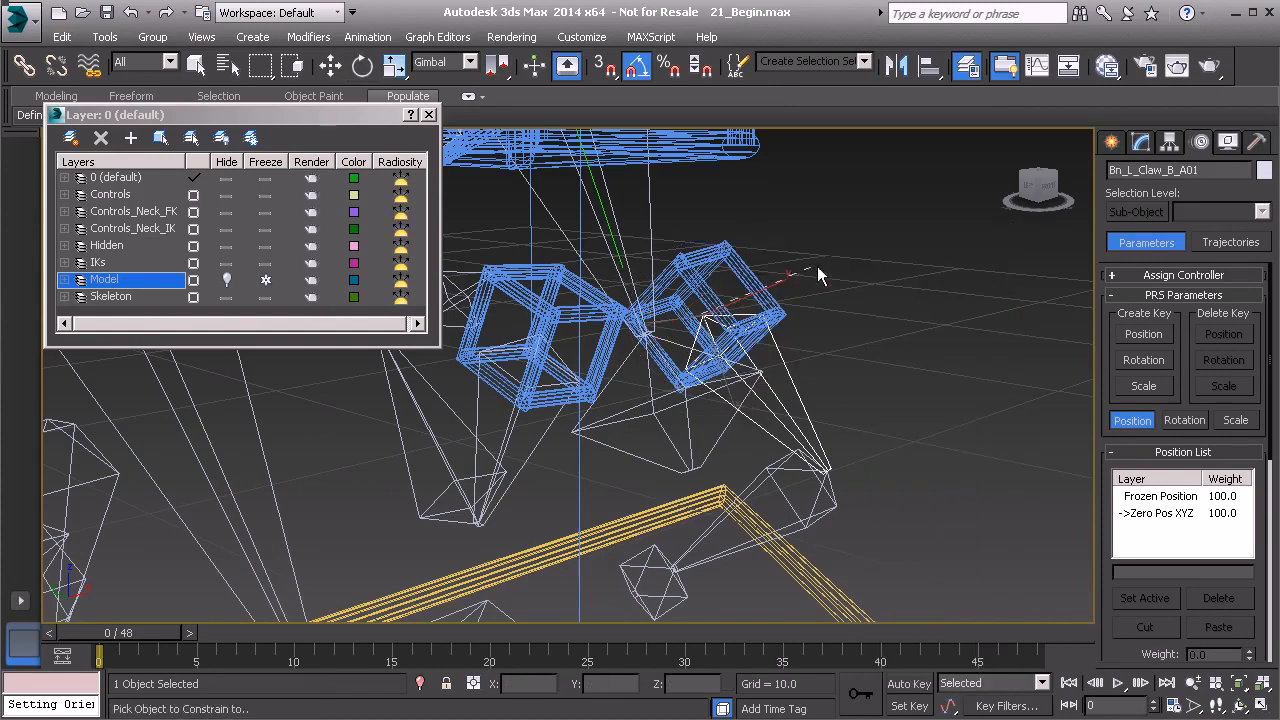
click(744, 276)
Test the constraint by rotating the control Anim_L_Claw_B_A01, and undo the rotation.
click(744, 313)
key(e)
drag(732, 336, 688, 356)
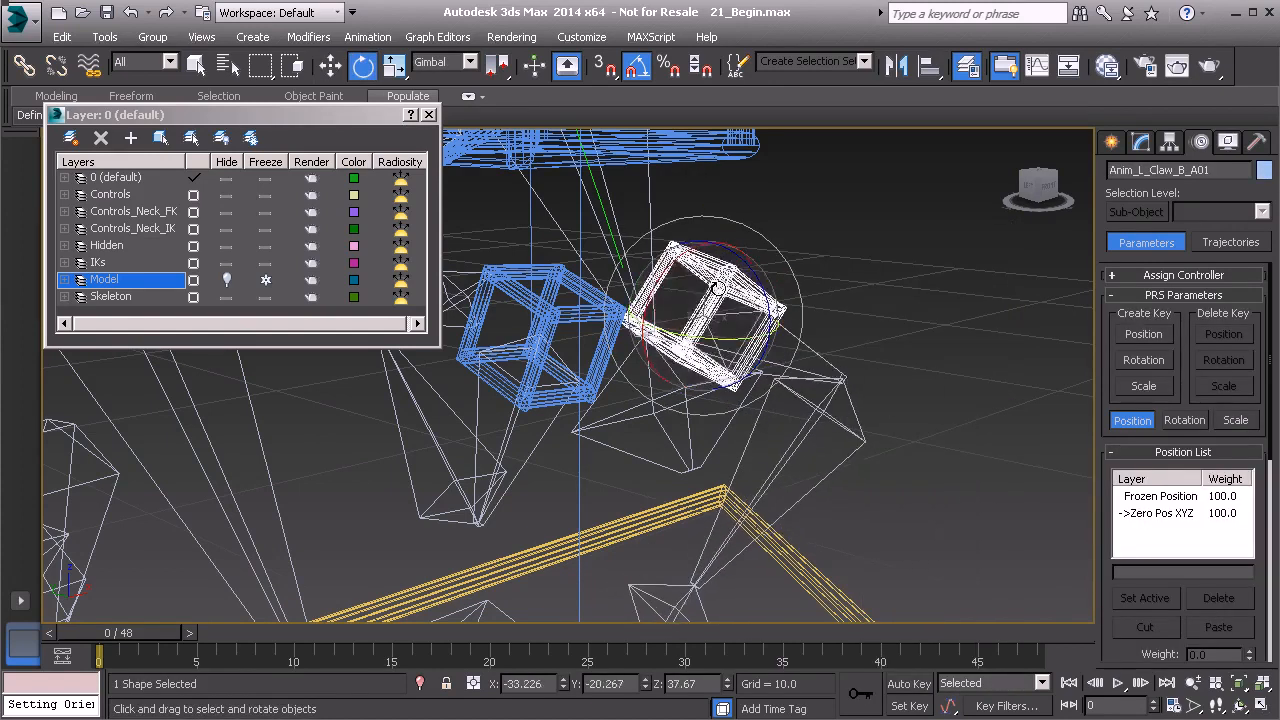
key(ctrl+z)
Examine the claw end bones Bn_L_Claw_B_B01 and Bn_L_Claw_A_B01, try rotating the latter and cancel the rotation.
alt+middle_drag(790, 440, 824, 452)
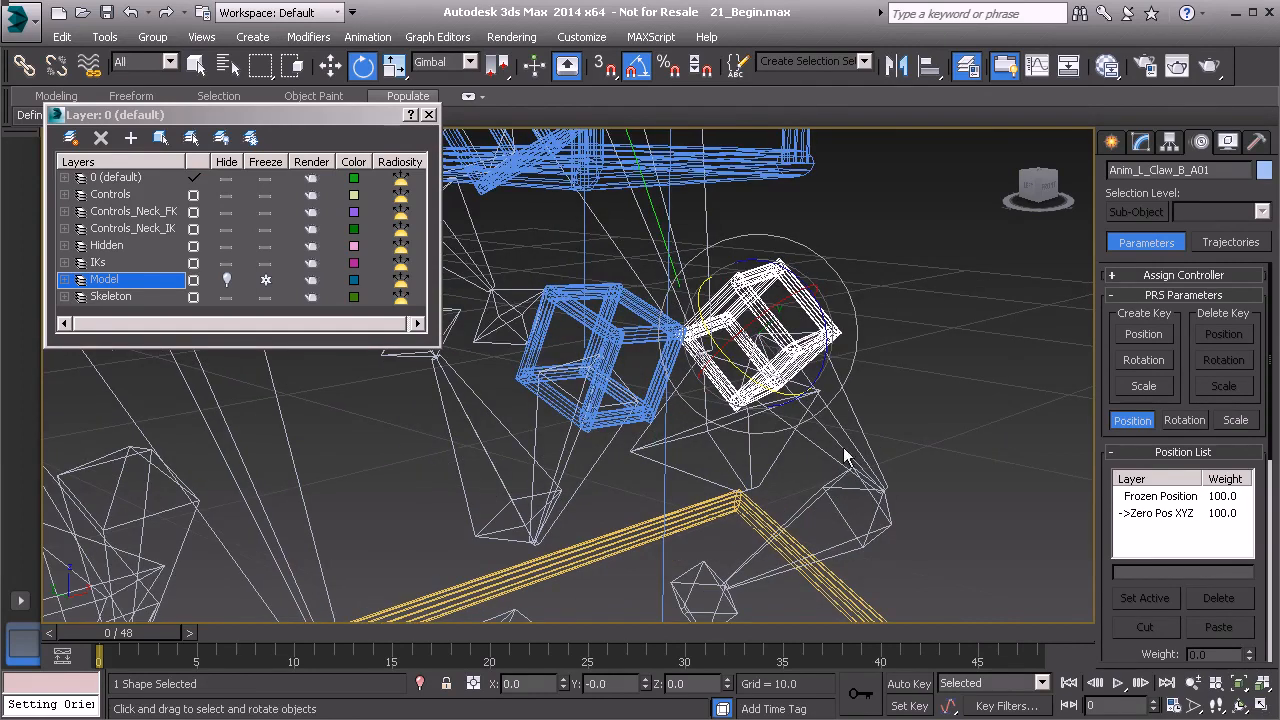
click(830, 488)
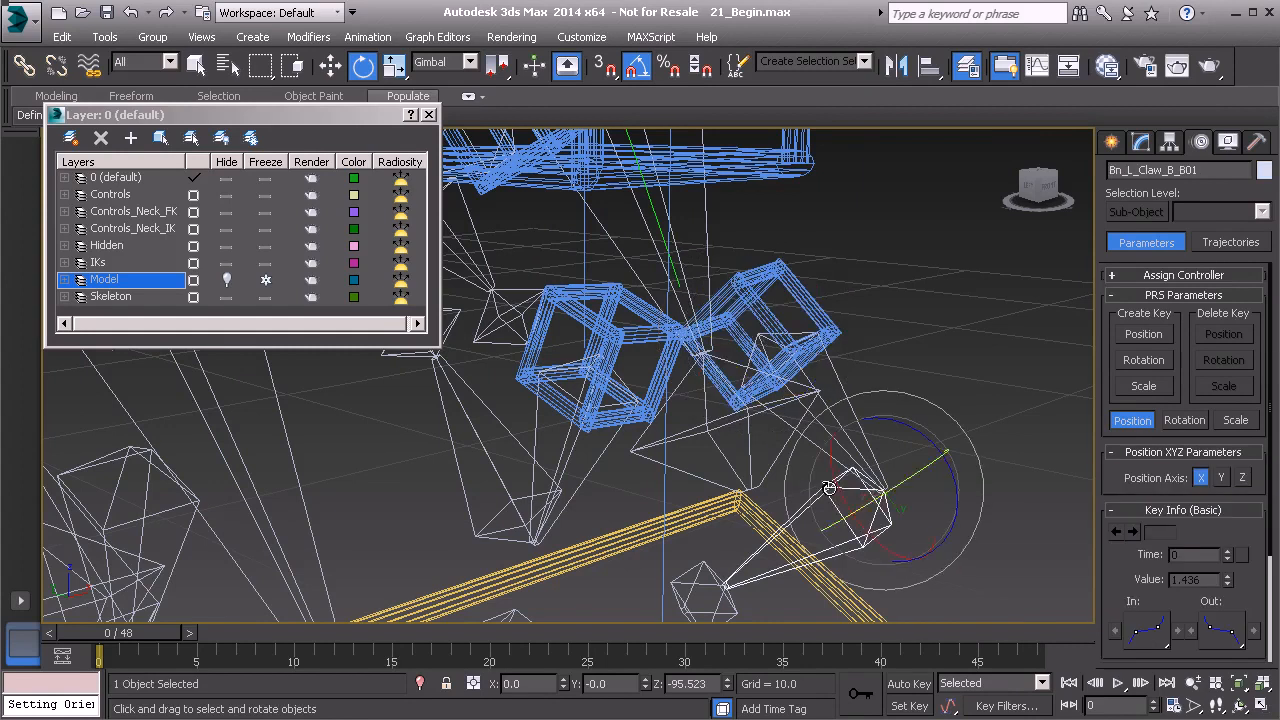
alt+middle_drag(818, 490, 654, 463)
click(670, 468)
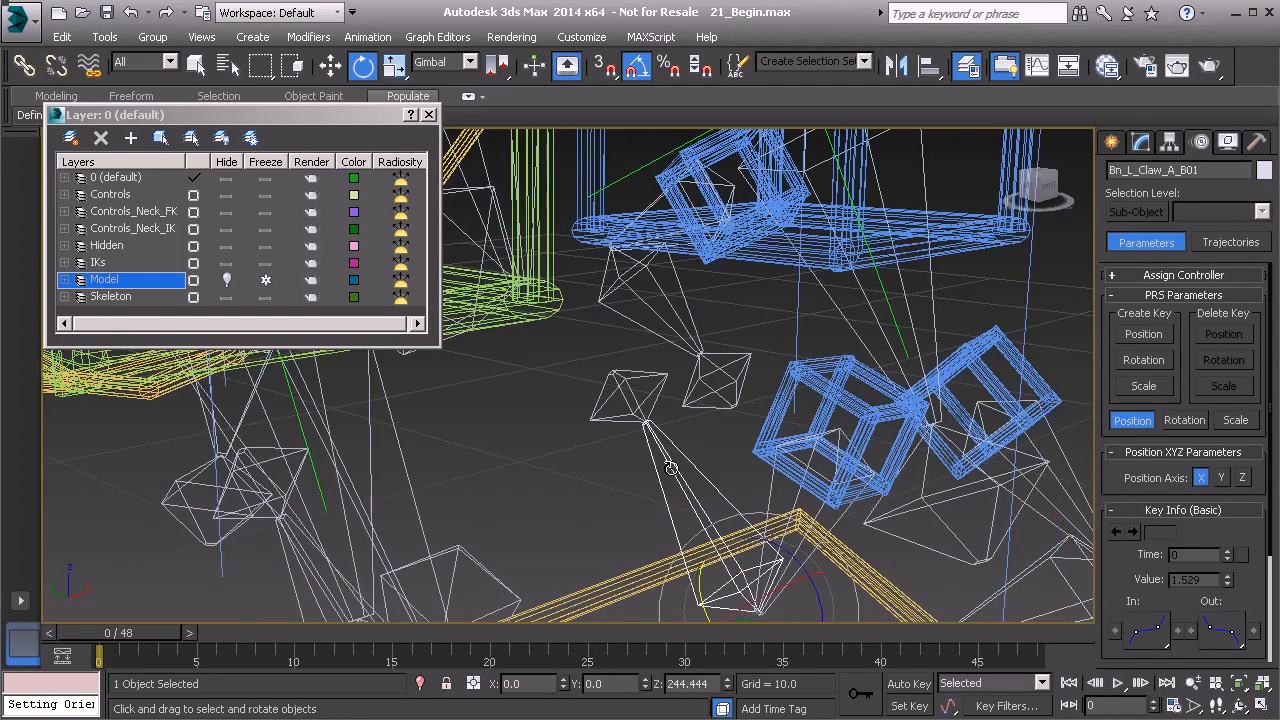
drag(793, 546, 786, 556)
alt+middle_drag(833, 513, 733, 479)
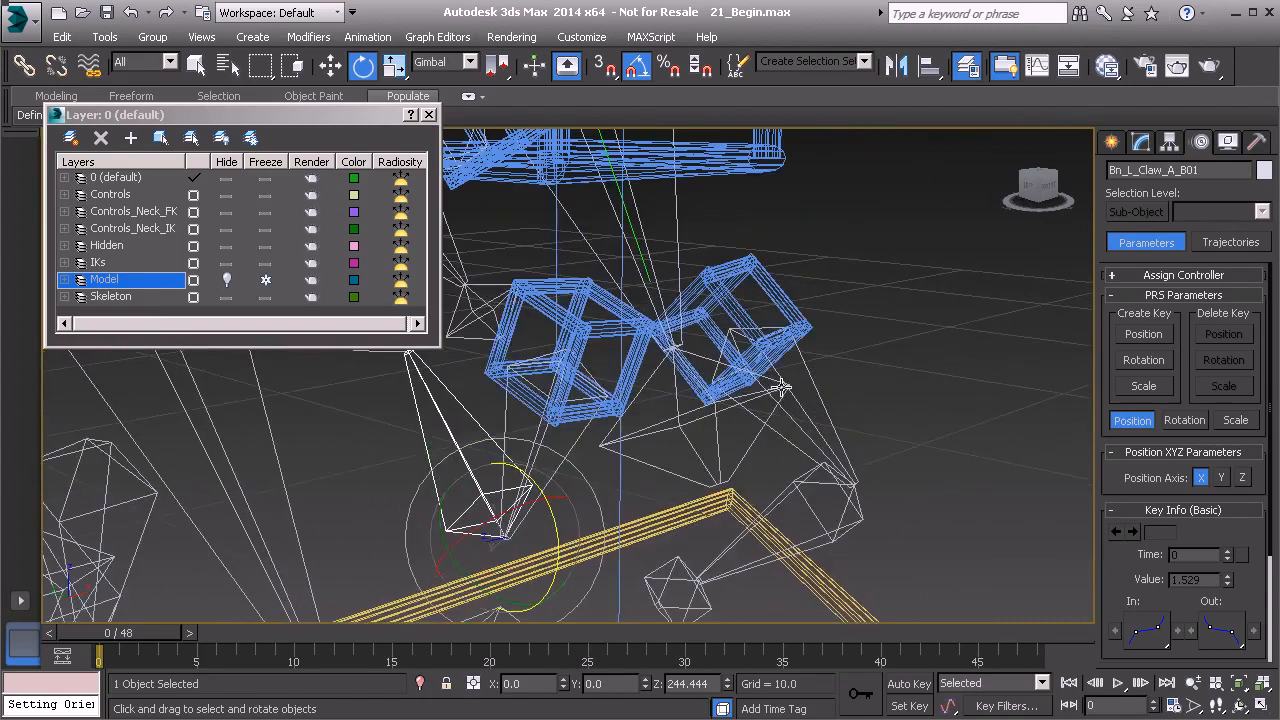
Select the control Anim_L_Claw_B_A01 and open its Elbow custom attribute for editing in the Parameter Editor.
click(773, 300)
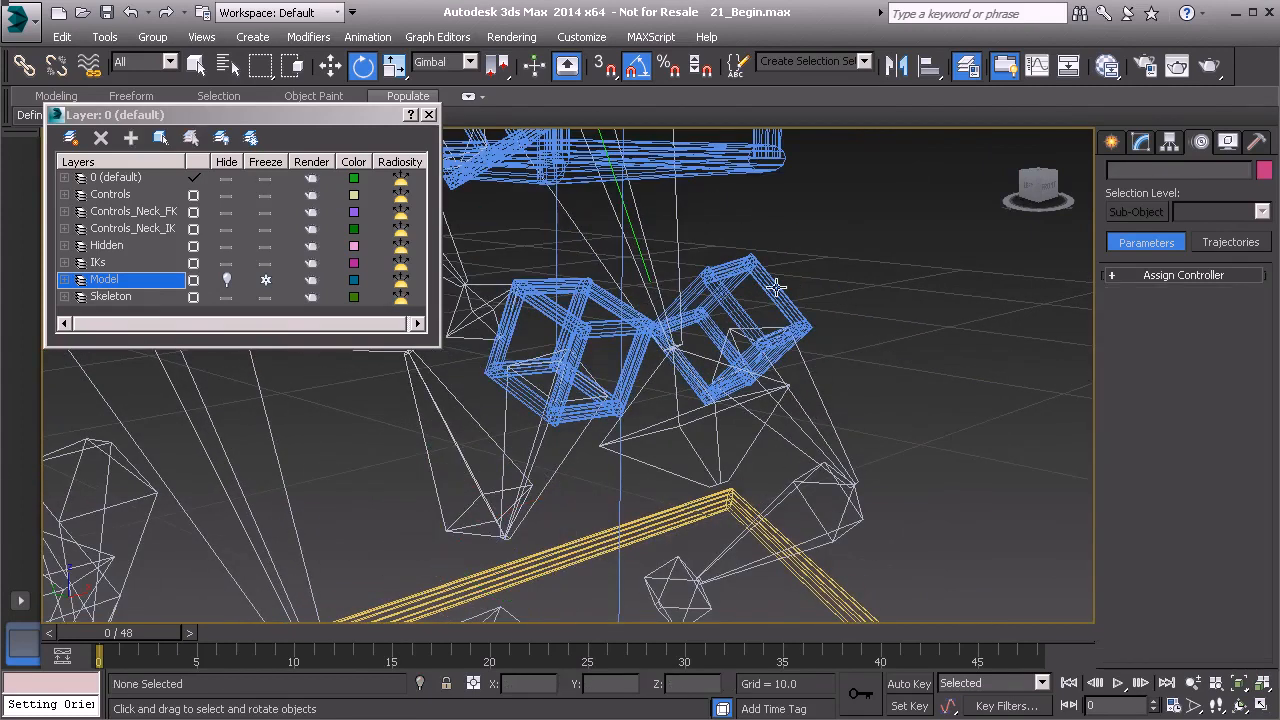
click(774, 292)
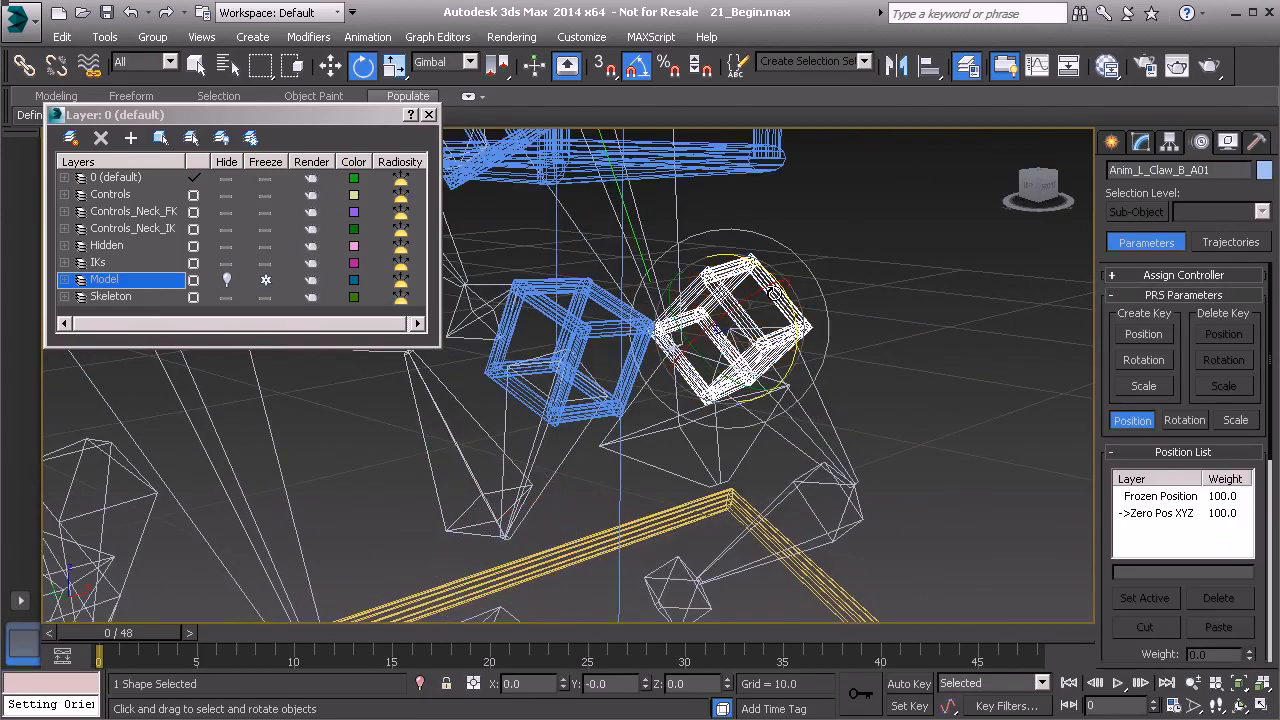
click(1143, 143)
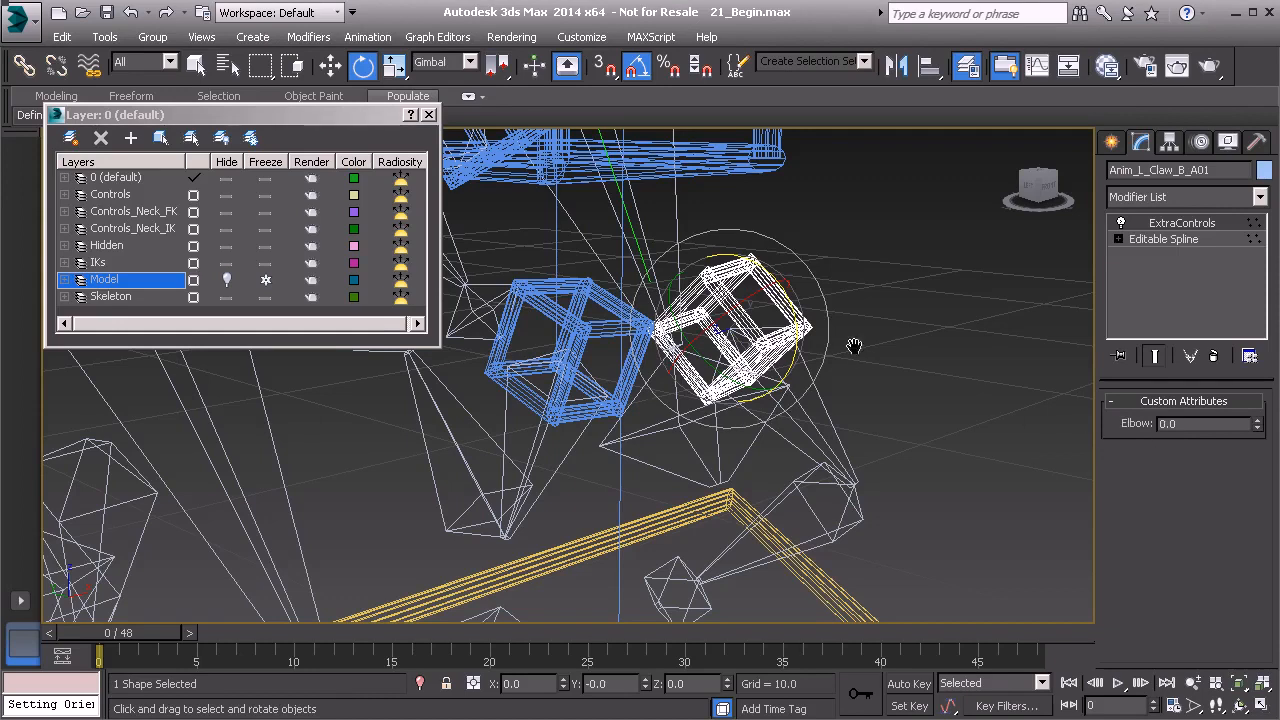
middle_drag(790, 312, 779, 315)
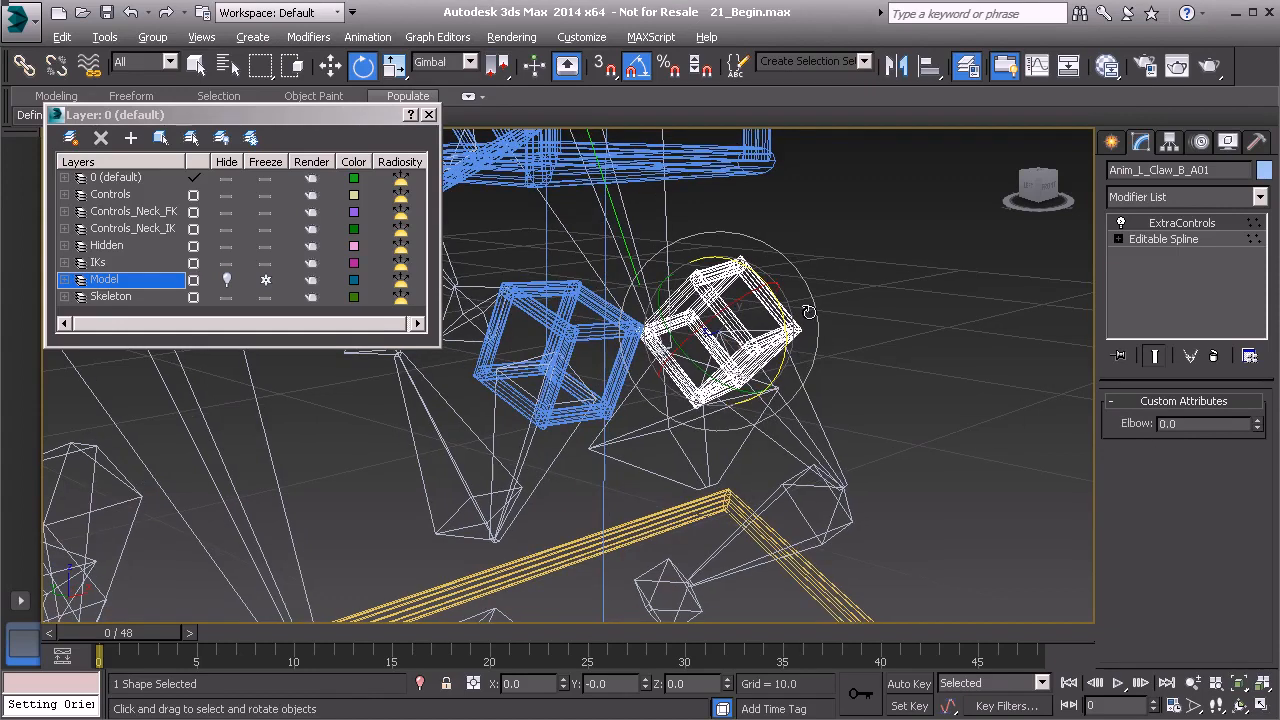
key(alt+1)
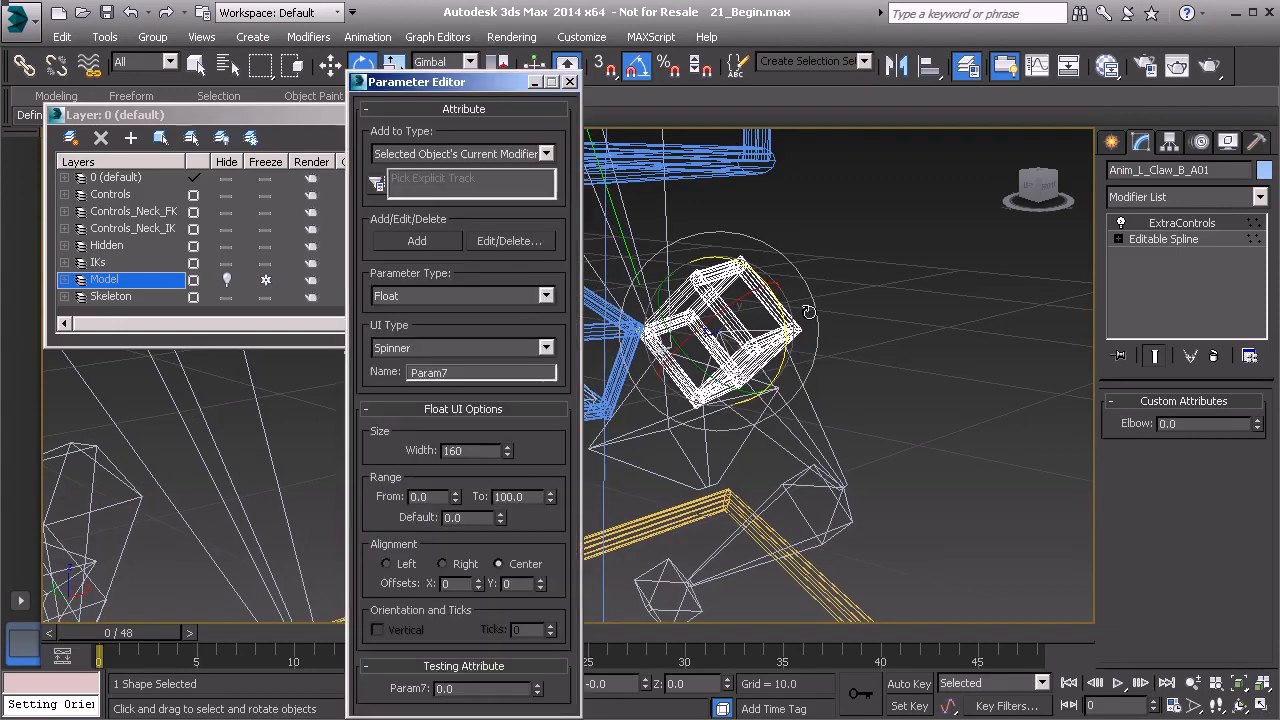
click(506, 240)
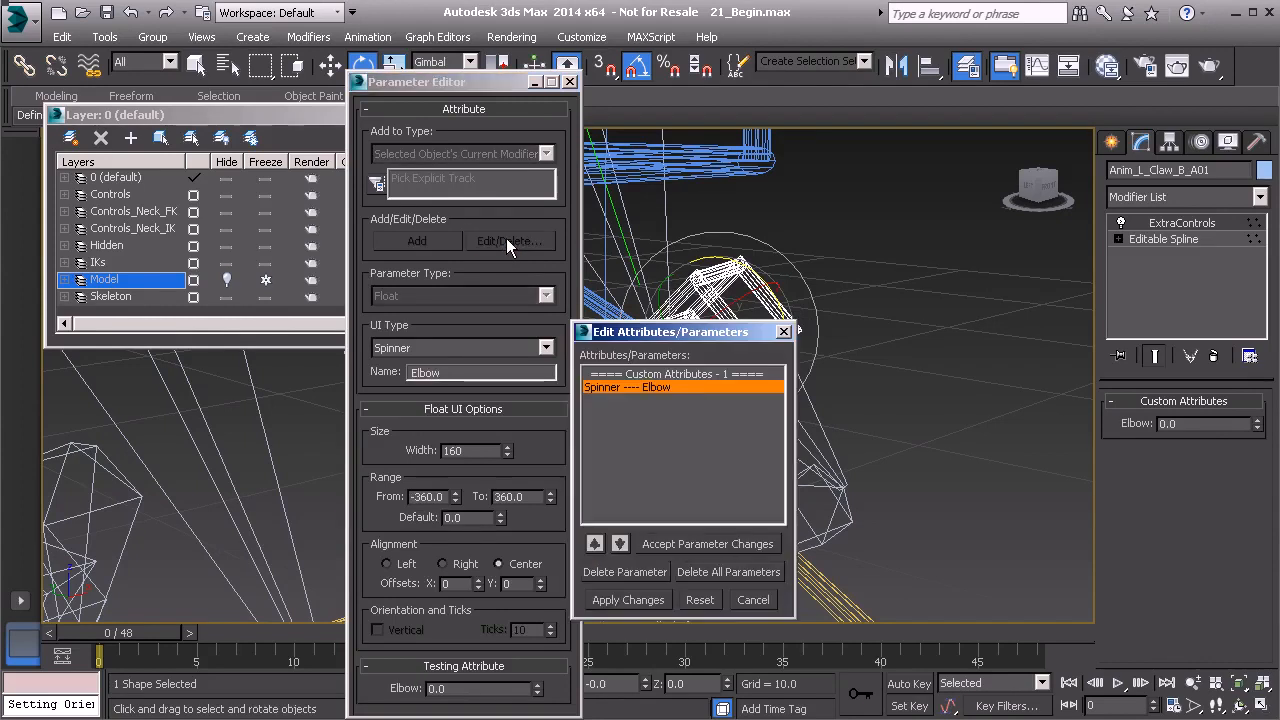
drag(639, 333, 672, 257)
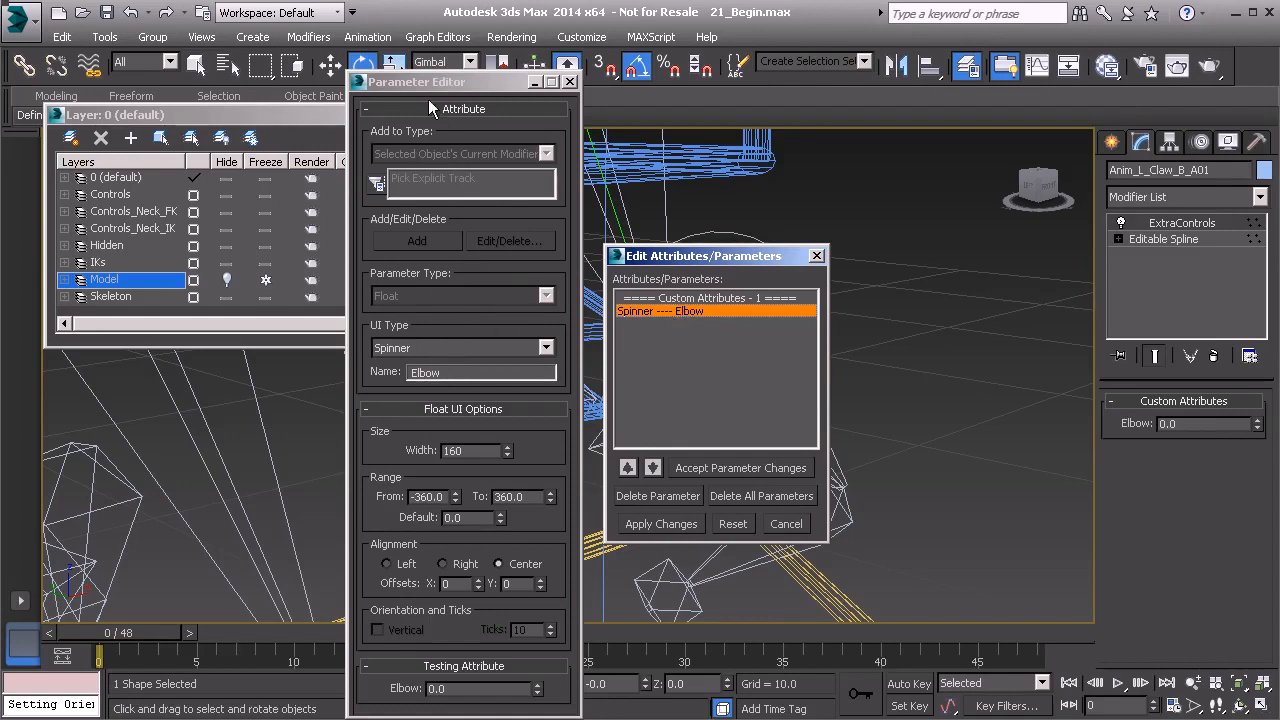
Rename the Elbow attribute as End, accept and apply the change, and close the attribute editing windows.
drag(453, 372, 393, 368)
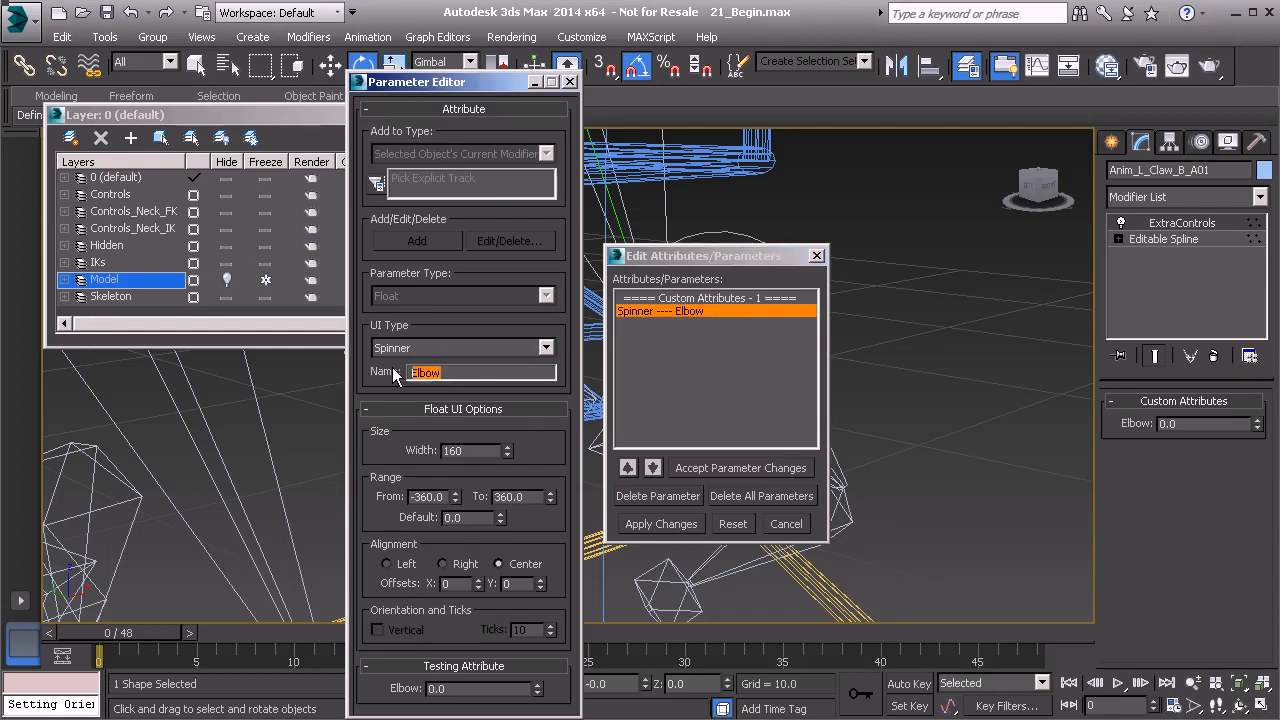
text(End)
key(Return)
click(725, 468)
click(658, 524)
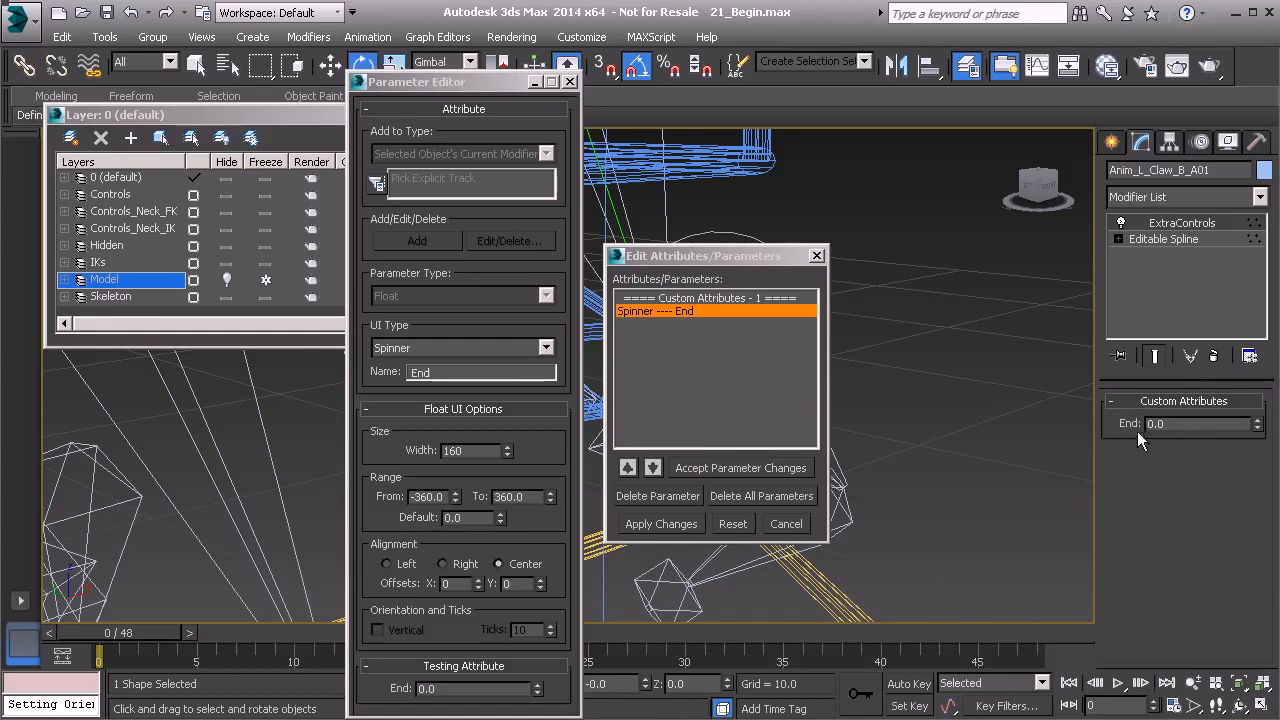
click(817, 256)
click(569, 81)
Try to wire the End attribute of Anim_L_Claw_B_A01 to the Z Rotation of the end bone Bn_L_Claw_B_B01.
middle_drag(790, 287, 763, 305)
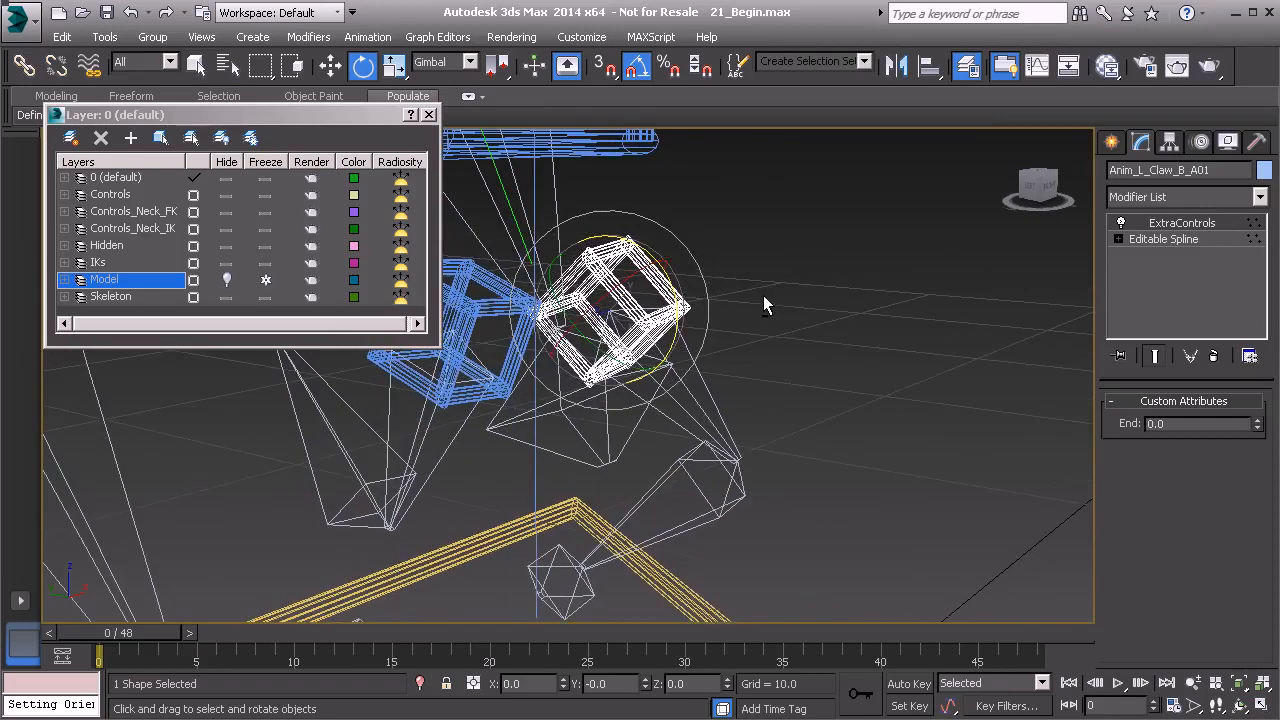
right_click(761, 277)
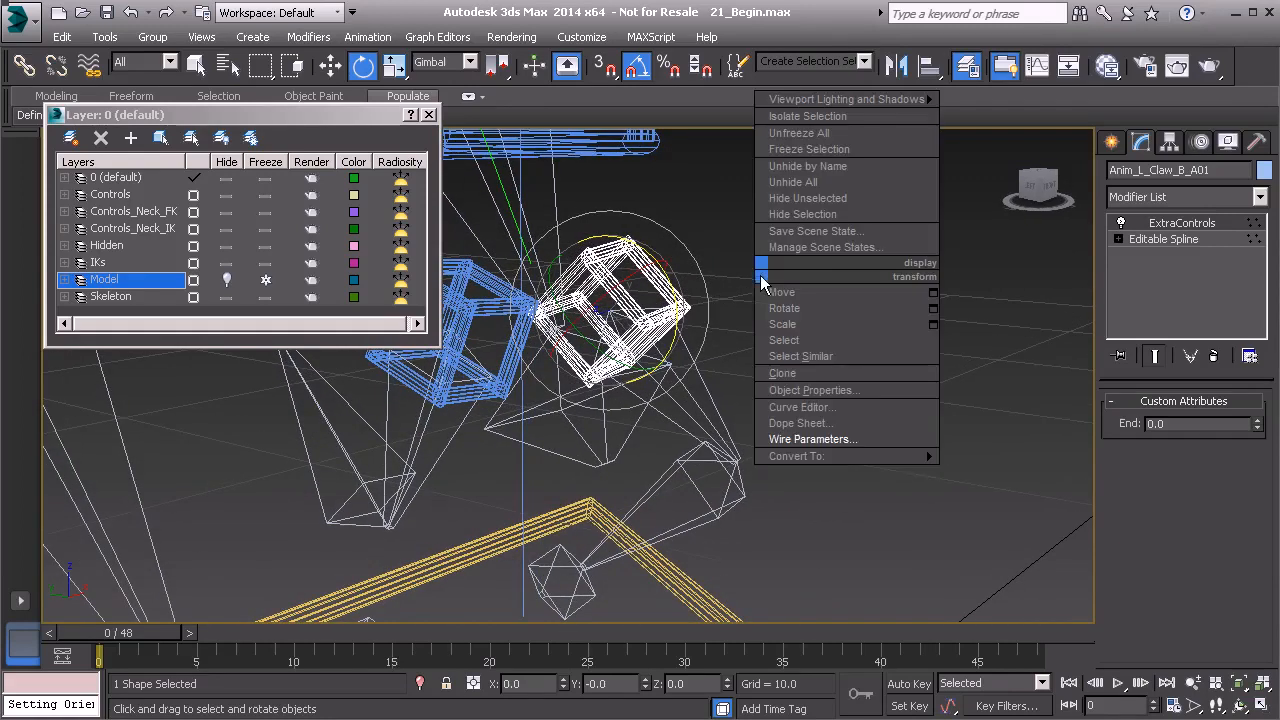
click(812, 439)
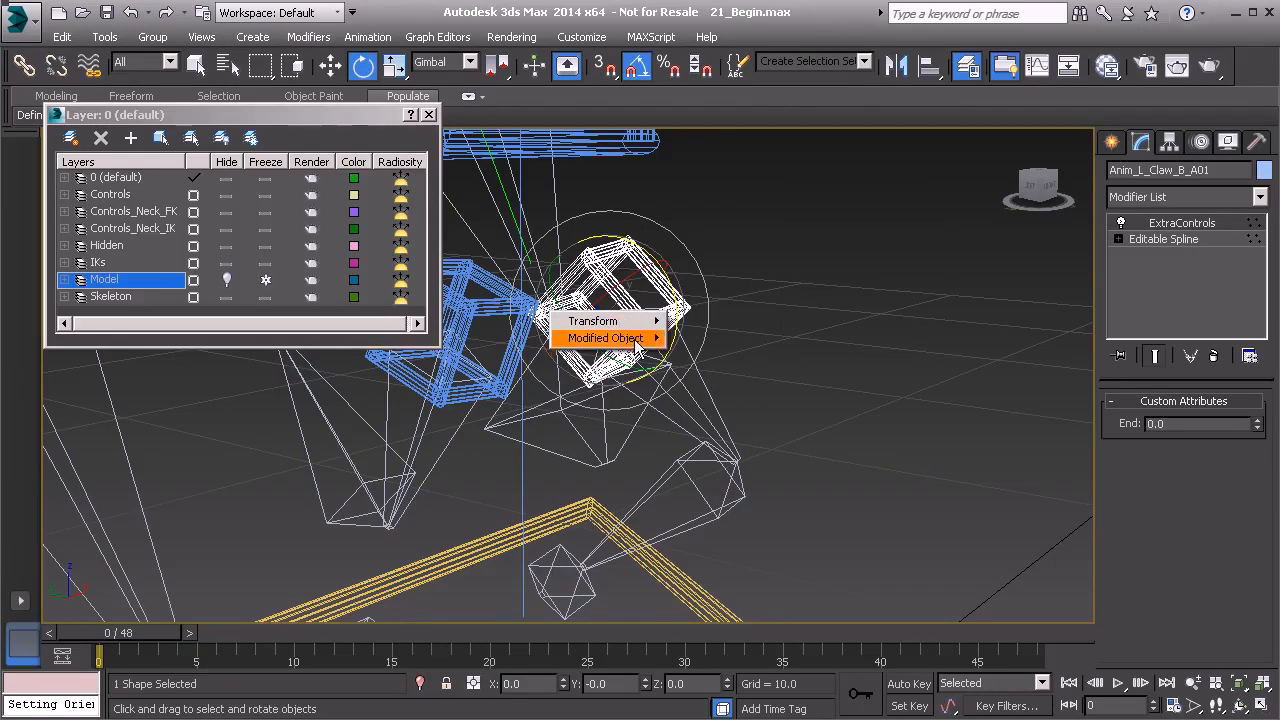
mouse_move(630, 339)
mouse_move(745, 339)
mouse_move(888, 340)
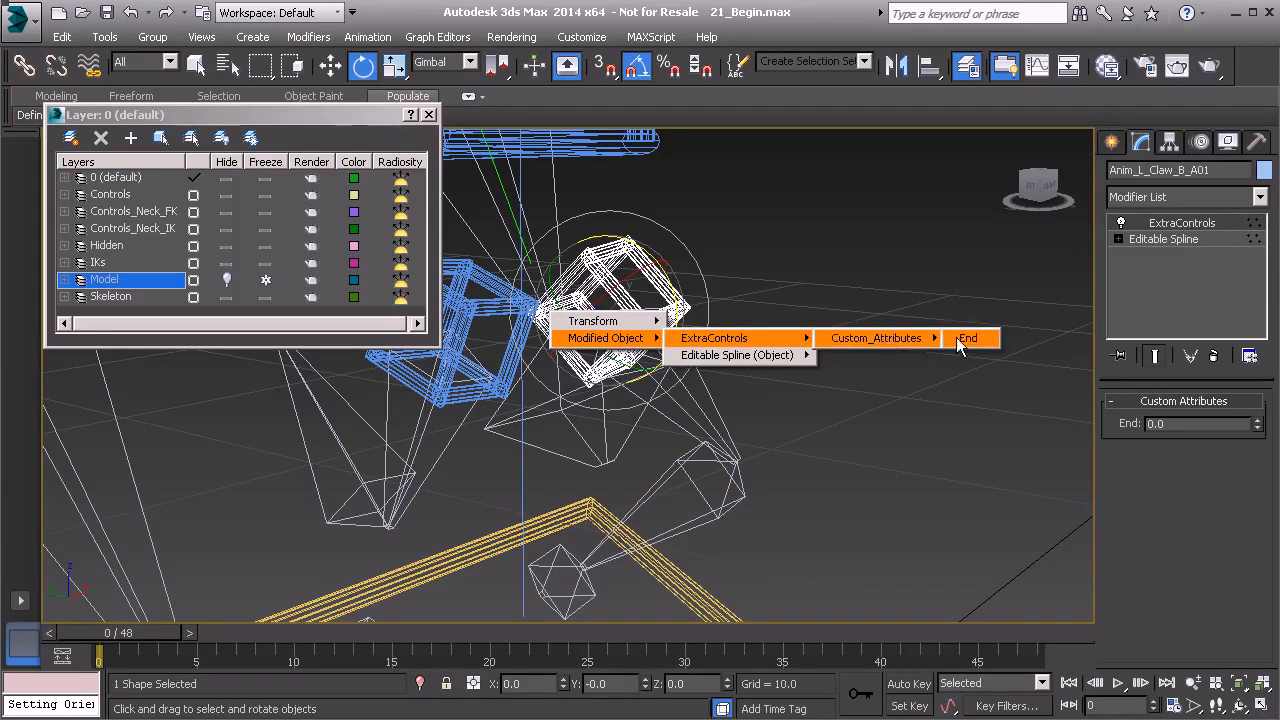
click(965, 339)
click(680, 460)
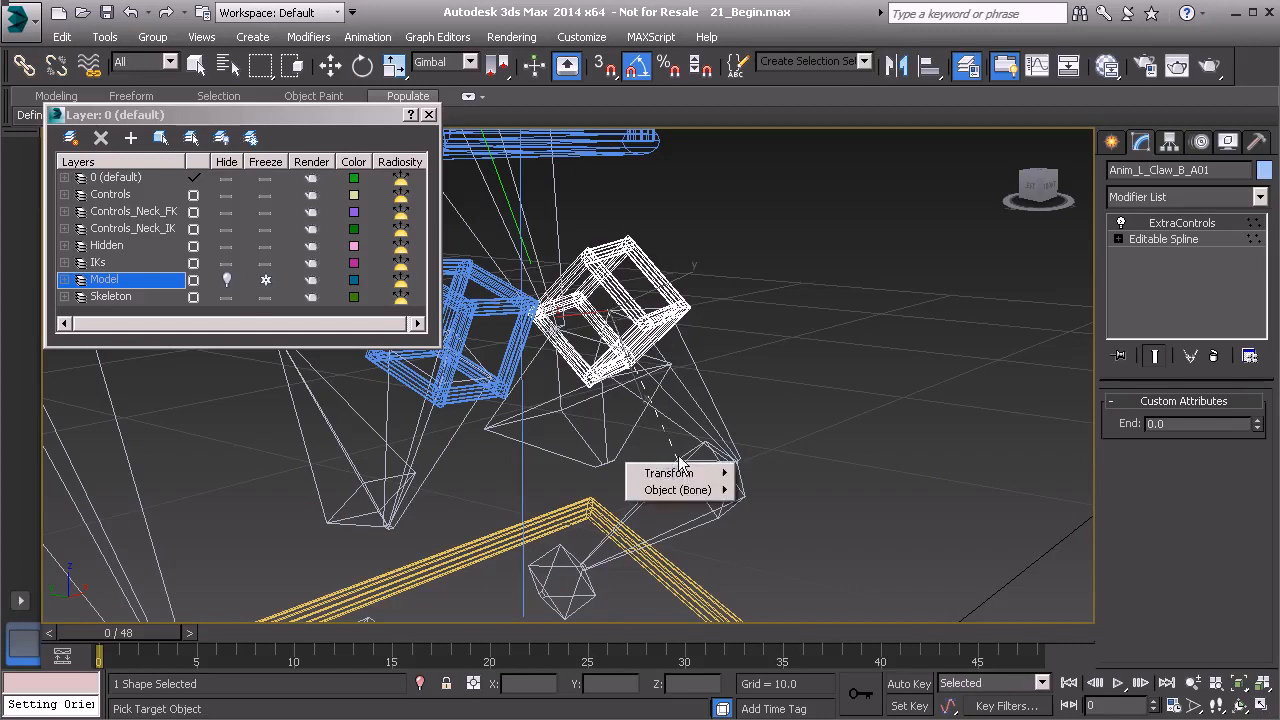
mouse_move(697, 478)
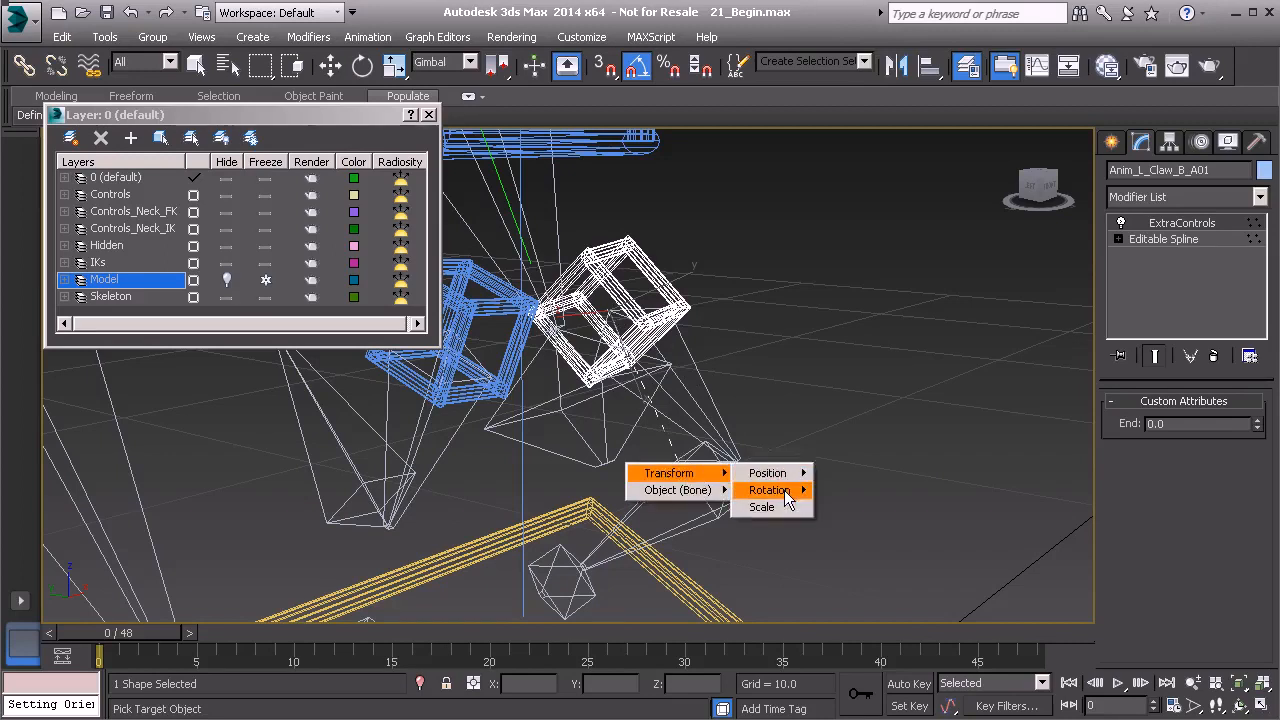
mouse_move(790, 494)
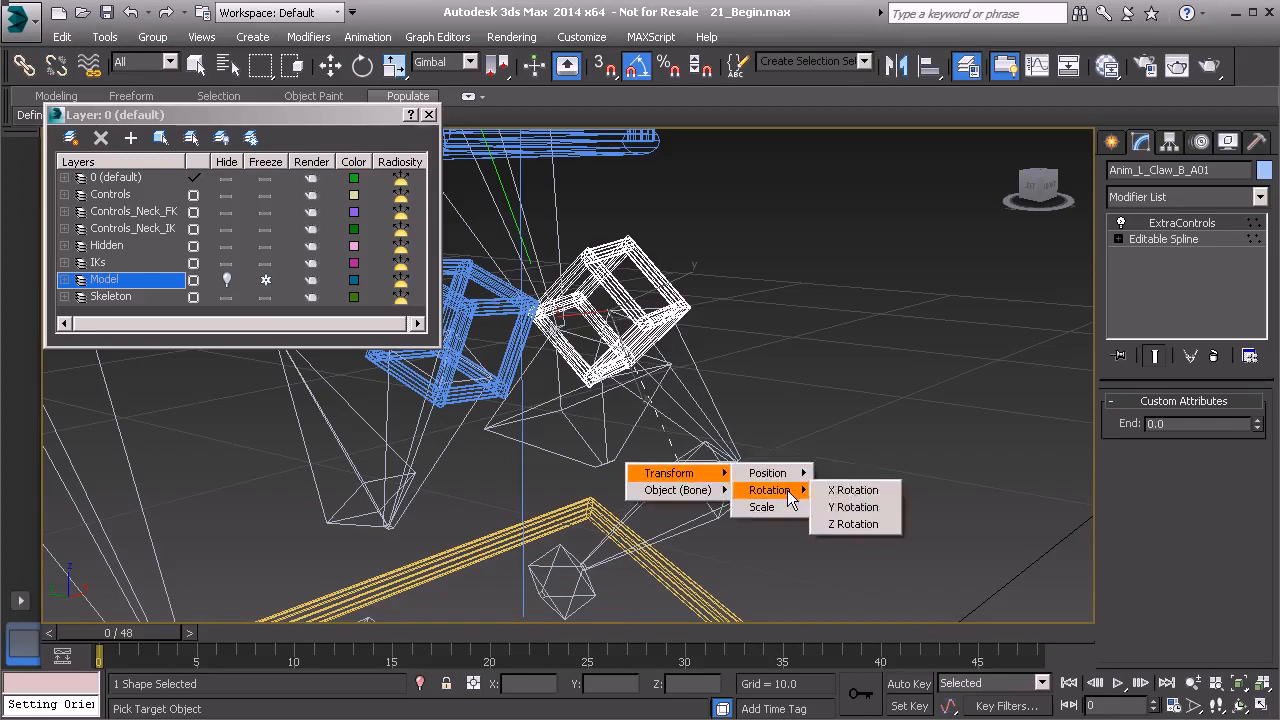
click(858, 523)
Connect End to the bone's Z Rotation with one-way control from the attribute, and close the Parameter Wiring dialog.
click(557, 333)
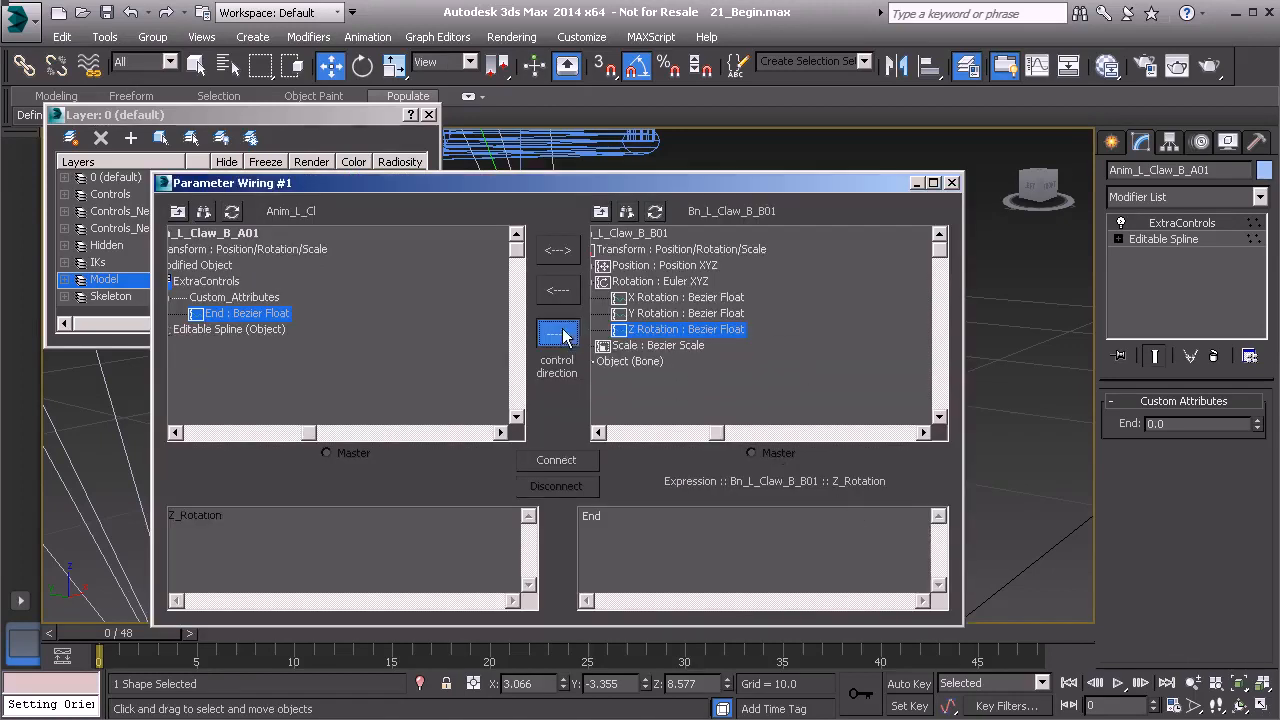
click(562, 460)
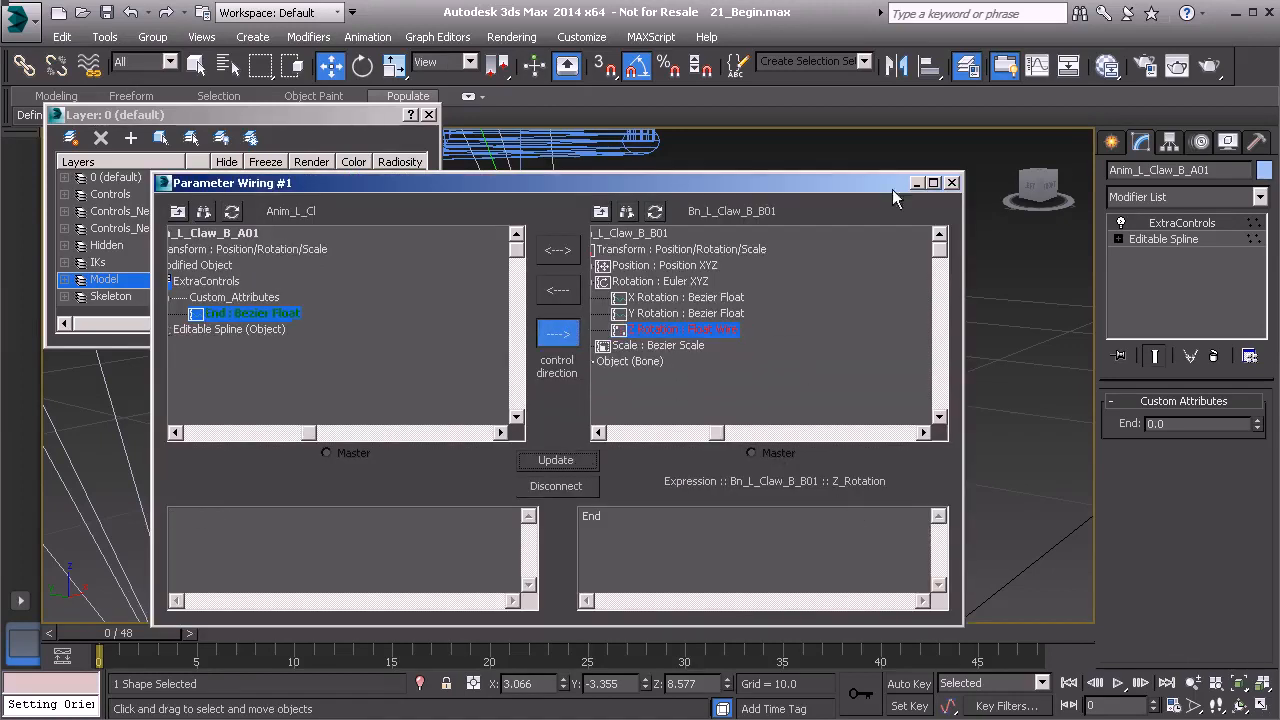
click(952, 182)
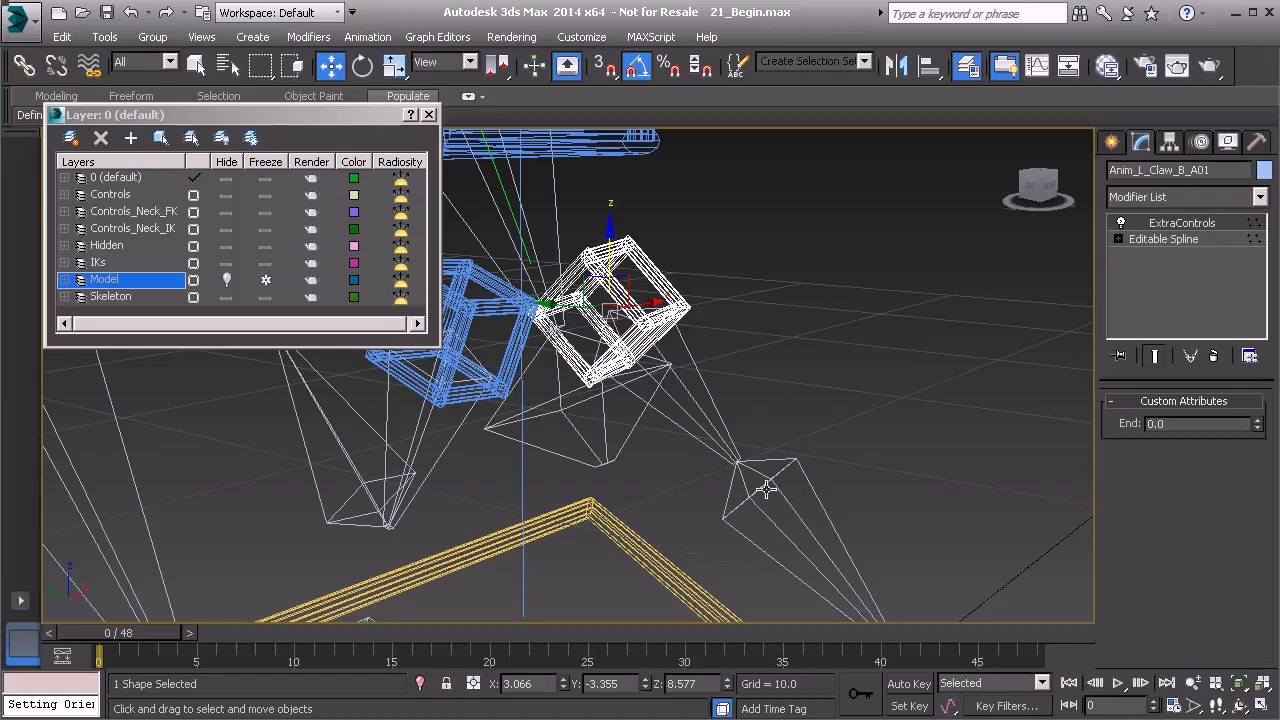
Freeze the transforms of the six claw end bones on both hands, including Bn_L_Claw_B_B01.
alt+middle_drag(842, 377, 810, 369)
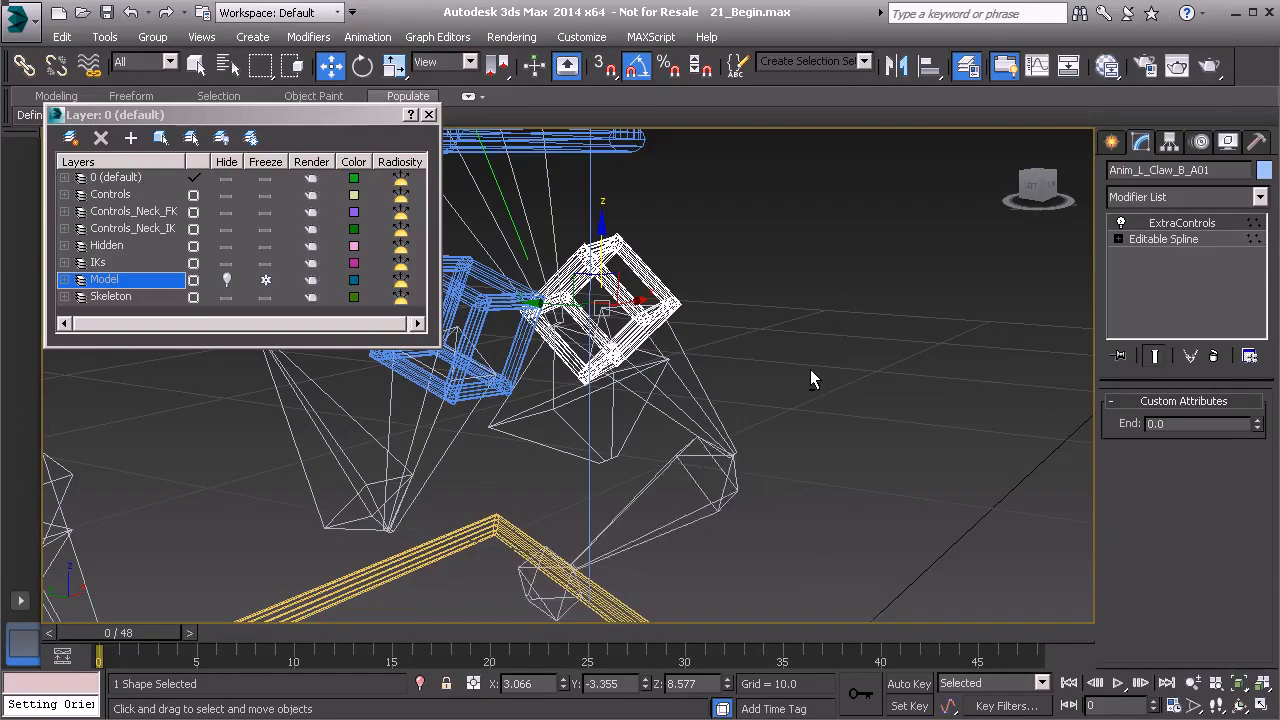
middle_drag(667, 324, 733, 335)
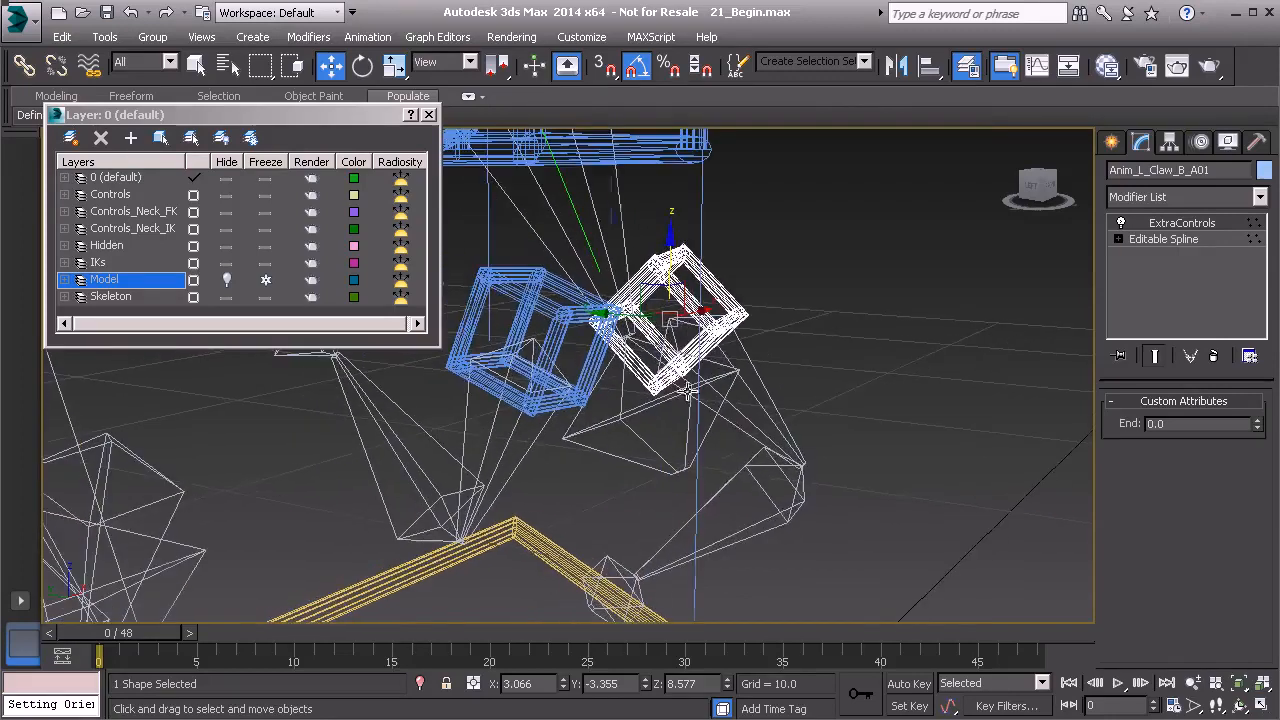
click(742, 467)
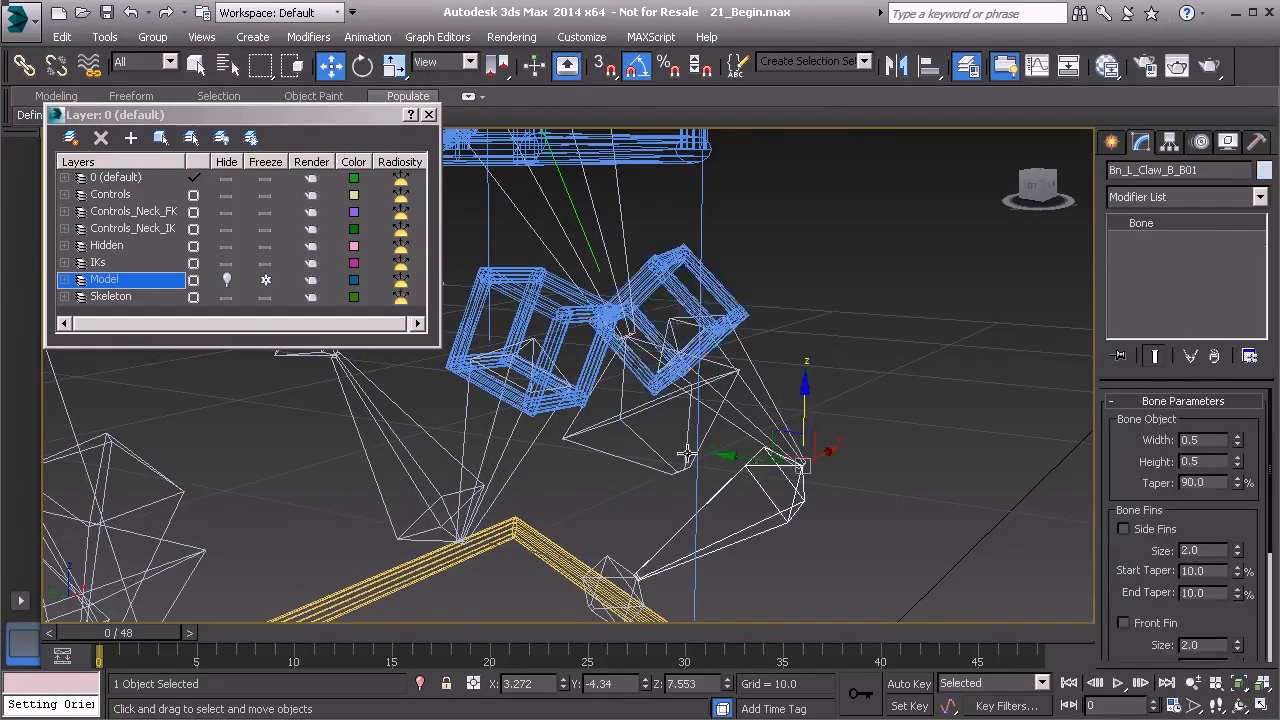
middle_drag(562, 419, 693, 482)
ctrl+click(545, 488)
ctrl+click(506, 295)
alt+middle_drag(515, 372, 629, 357)
scroll(610, 390, down, 3)
alt+middle_drag(591, 423, 585, 405)
ctrl+click(553, 420)
ctrl+click(627, 530)
alt+middle_drag(672, 527, 664, 474)
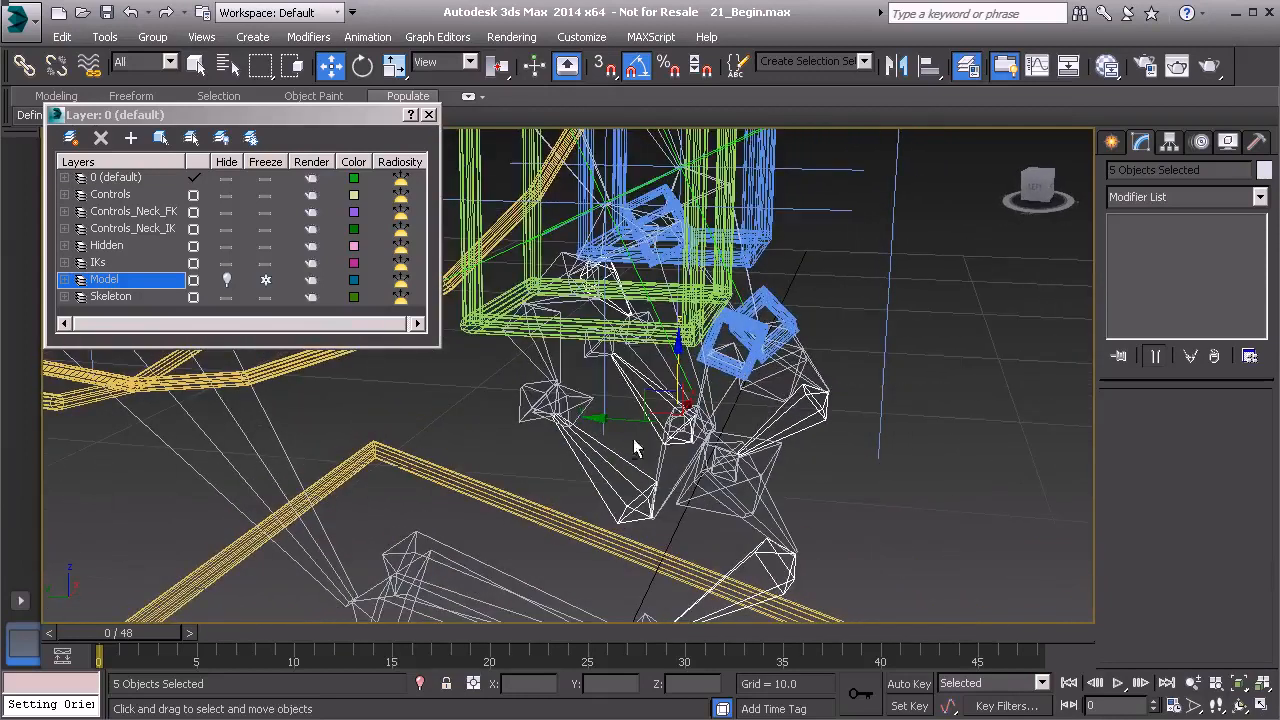
ctrl+click(536, 360)
alt+middle_drag(850, 462, 808, 461)
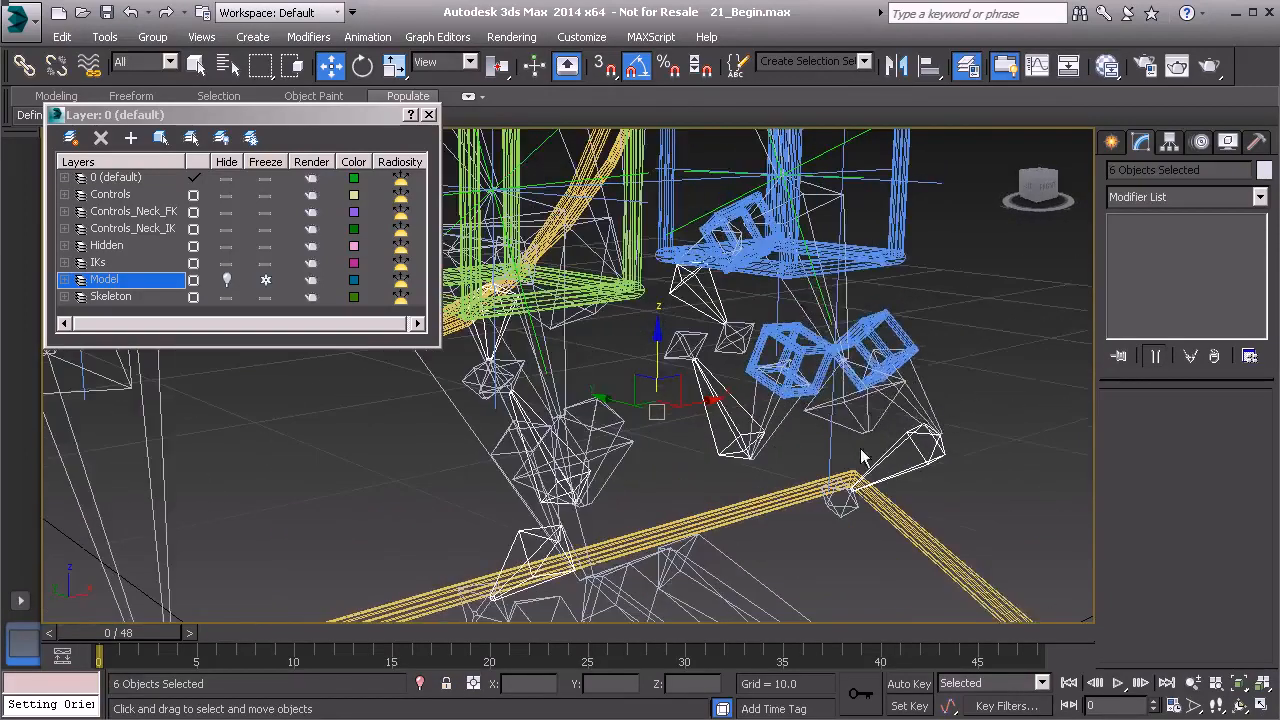
right_click(963, 352)
click(884, 282)
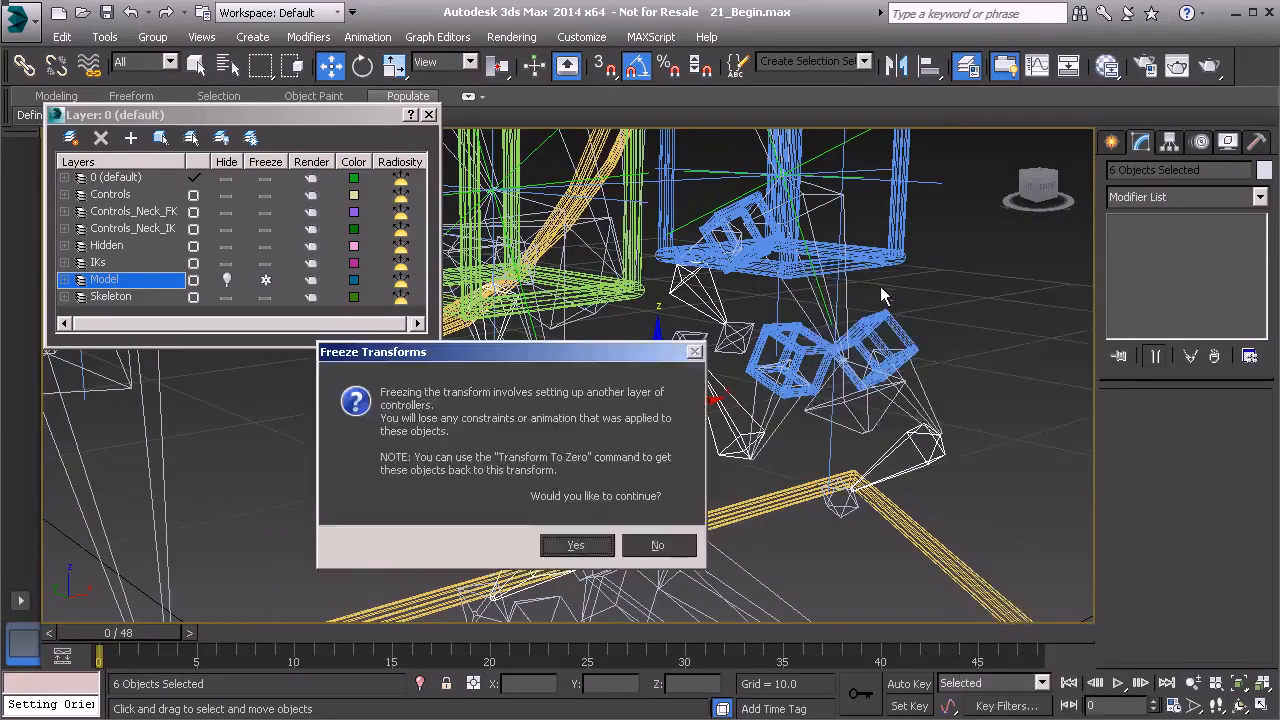
click(563, 548)
Start wiring the End attribute of Anim_L_Claw_B_A01 to the Zero Euler XYZ Z Rotation of the bone Bn_L_Claw_B_B01.
middle_drag(666, 552, 704, 492)
scroll(745, 425, up, 4)
middle_drag(740, 406, 682, 458)
click(674, 238)
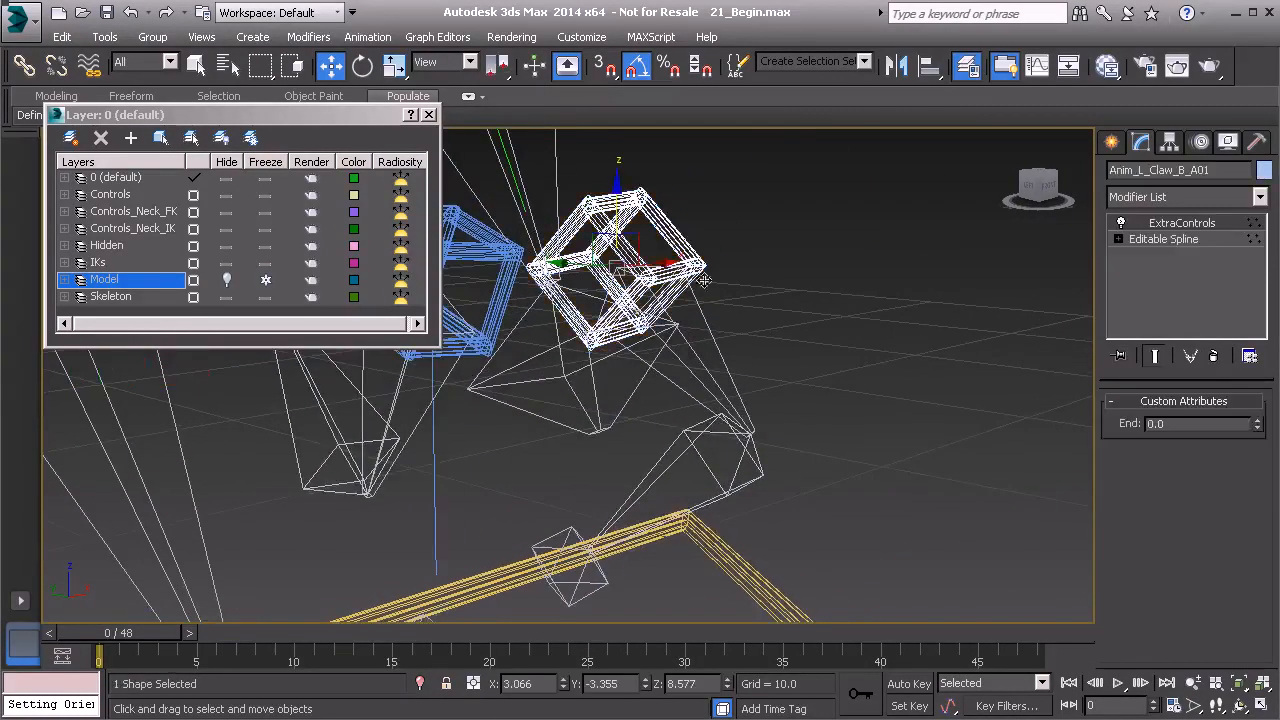
right_click(779, 331)
click(815, 452)
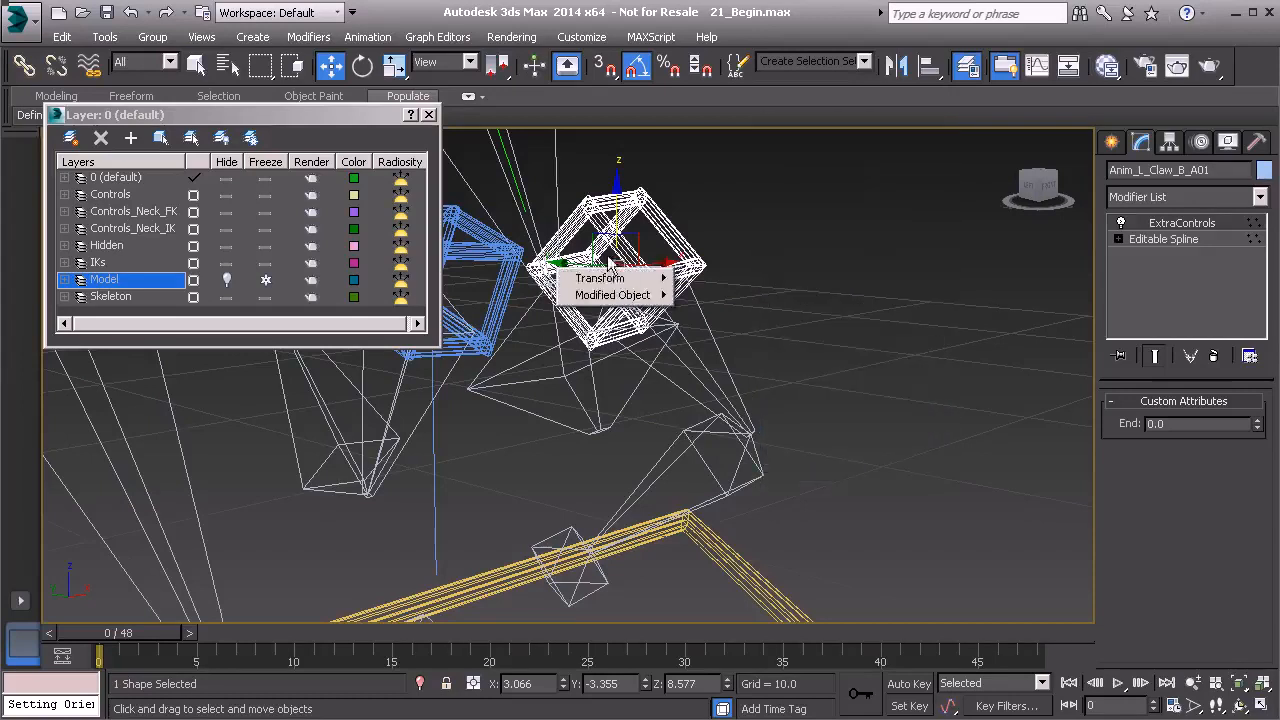
mouse_move(646, 298)
mouse_move(773, 300)
mouse_move(853, 303)
click(972, 297)
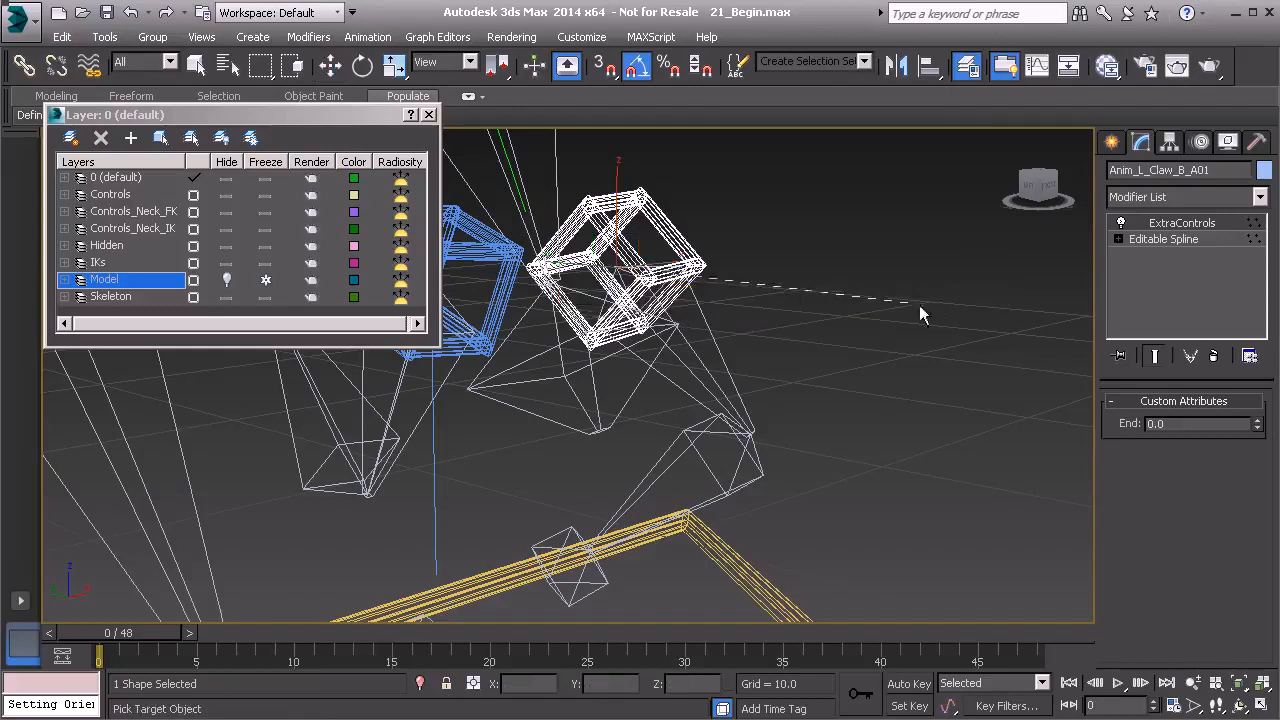
click(667, 438)
mouse_move(698, 452)
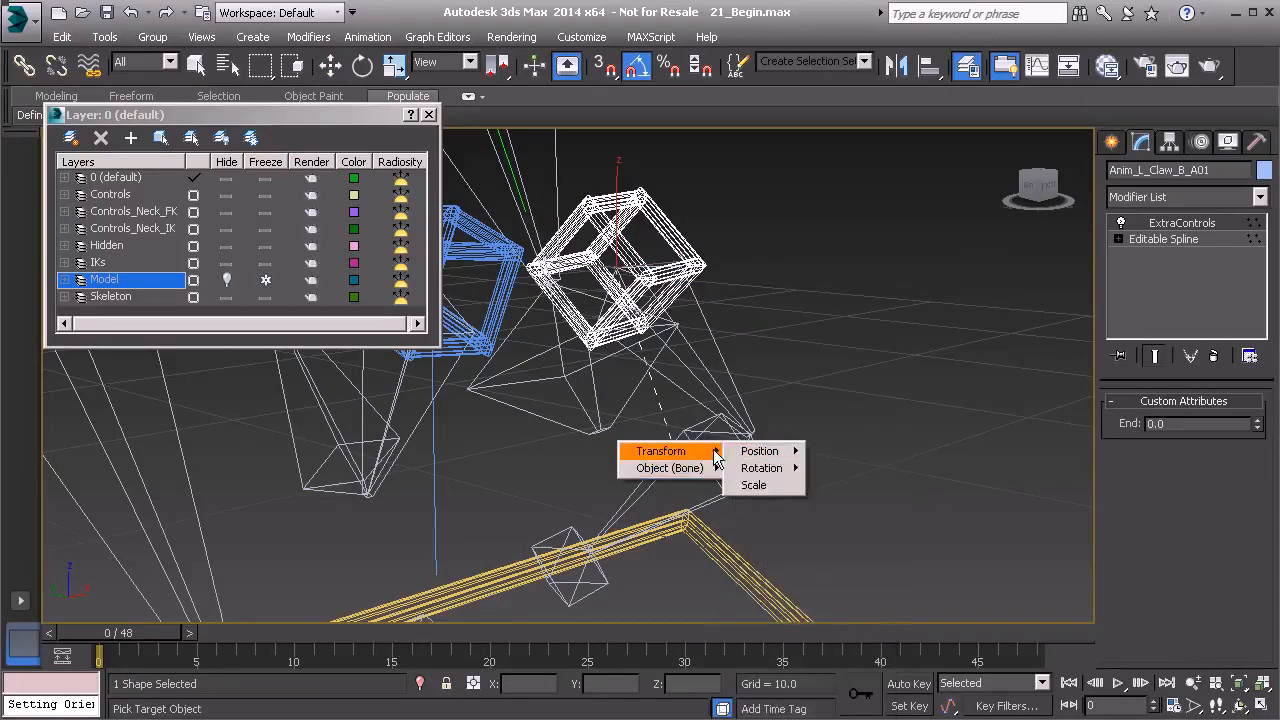
mouse_move(765, 468)
mouse_move(855, 485)
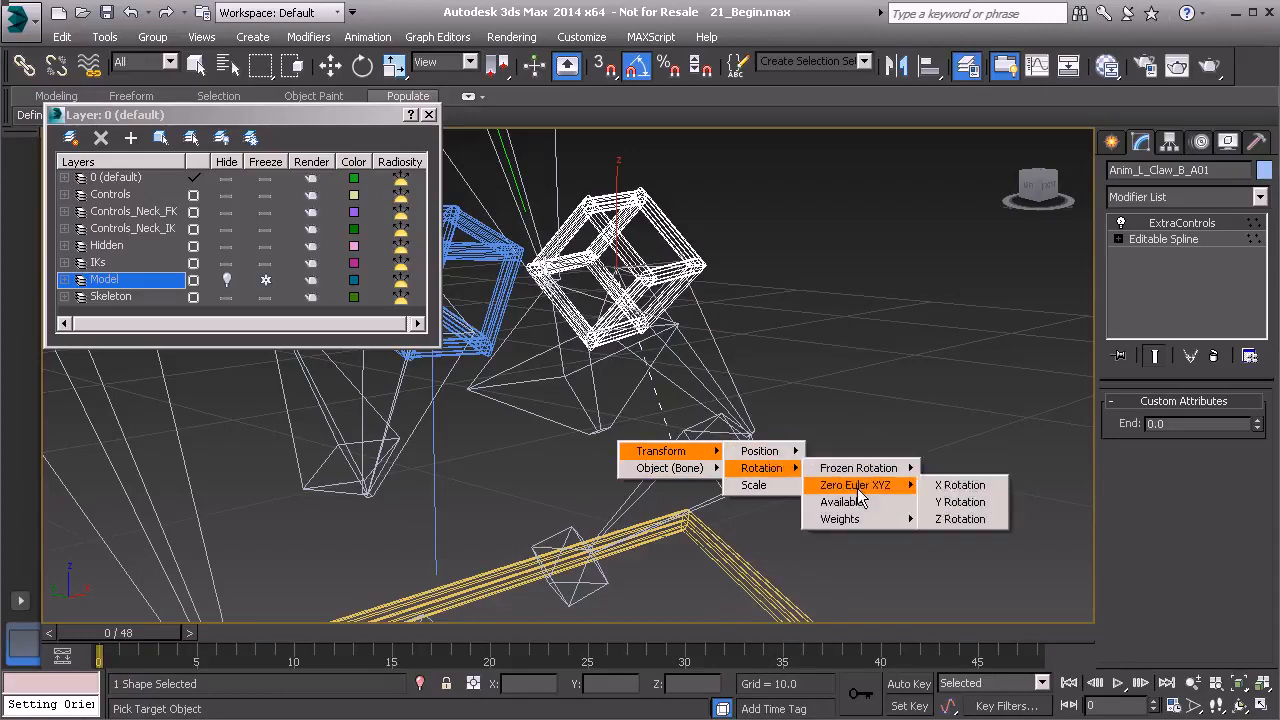
click(968, 519)
Connect End one-way to the bone's Z Rotation with the expression DegToRad(End), and dismiss the wiring dialog.
click(560, 334)
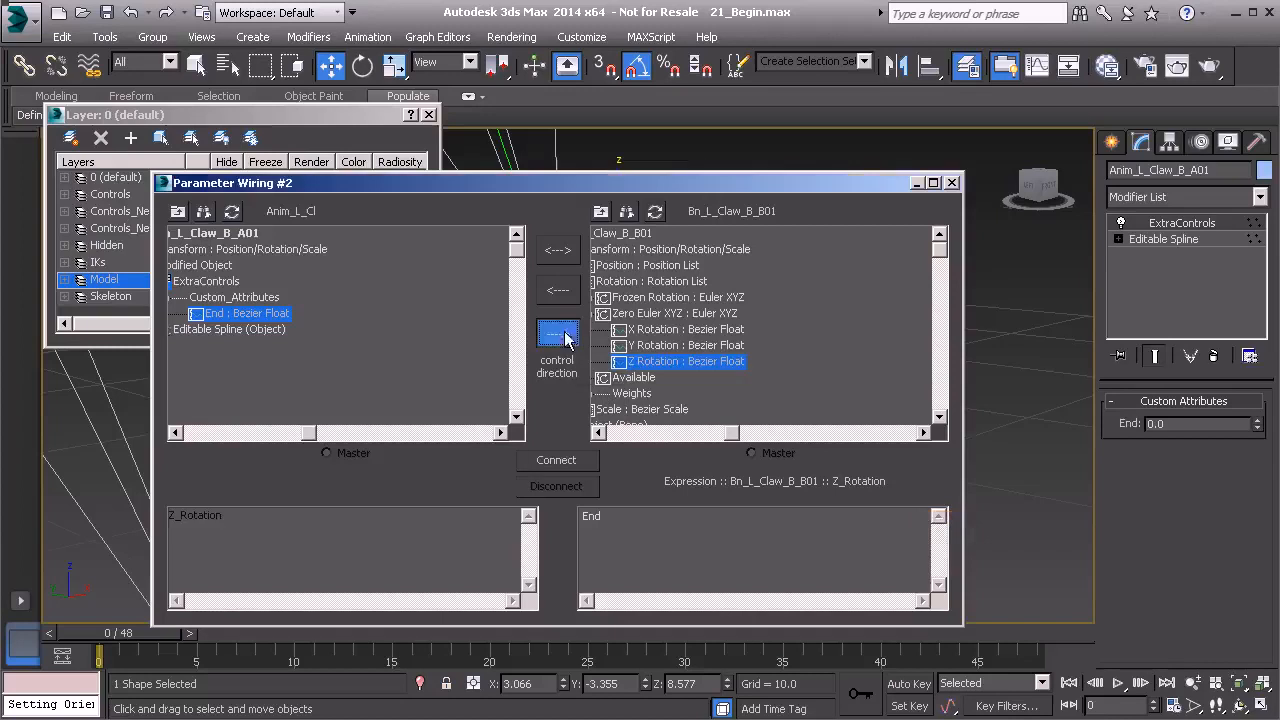
click(586, 515)
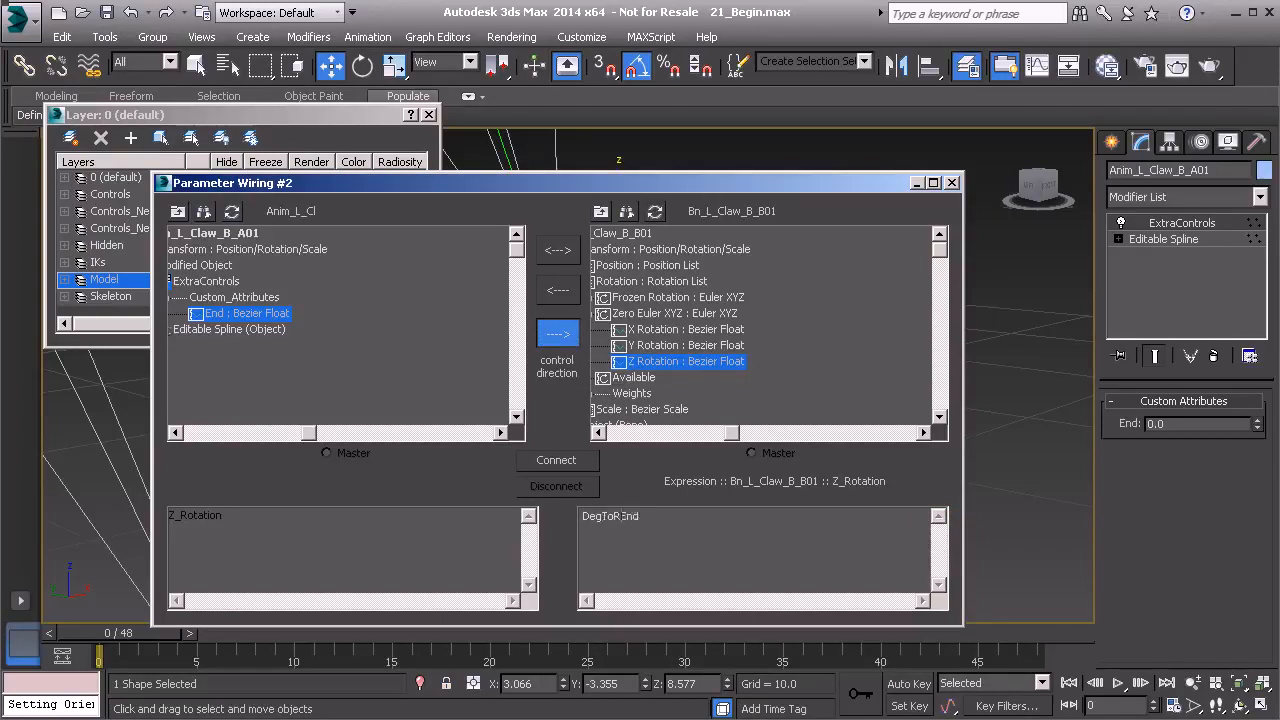
text(DegToRad()
click(697, 524)
text())
click(556, 460)
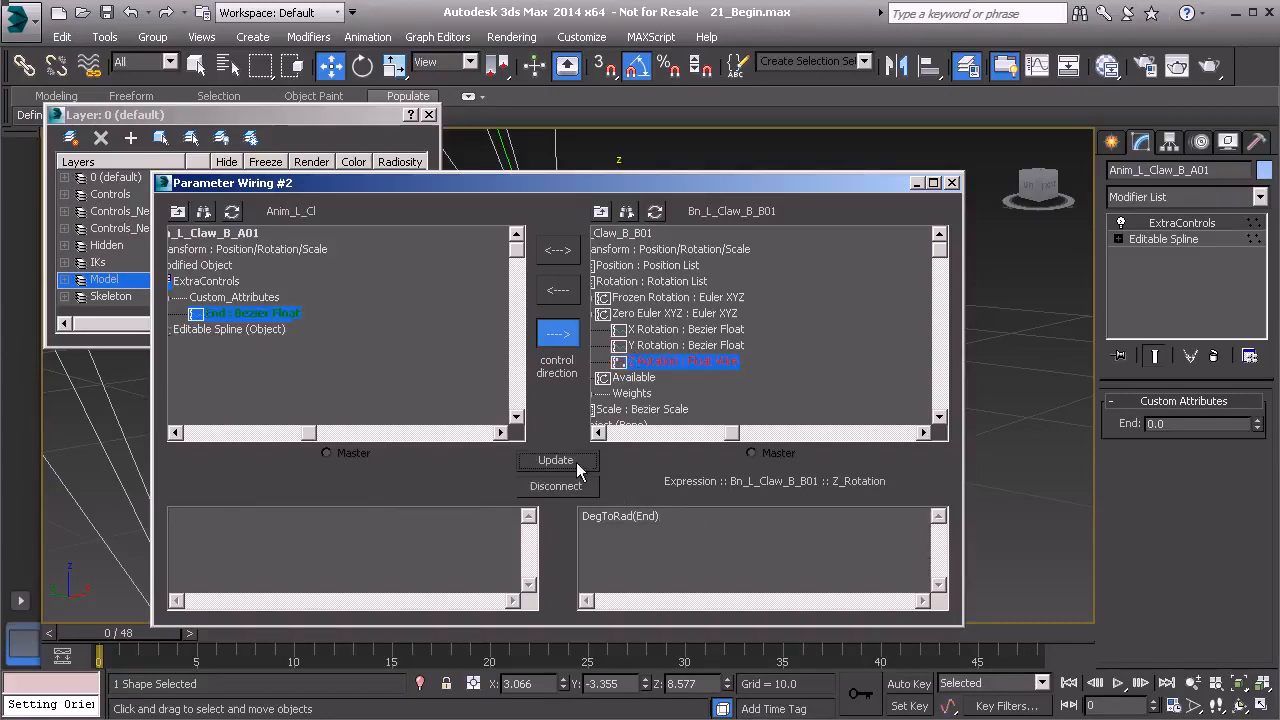
click(916, 184)
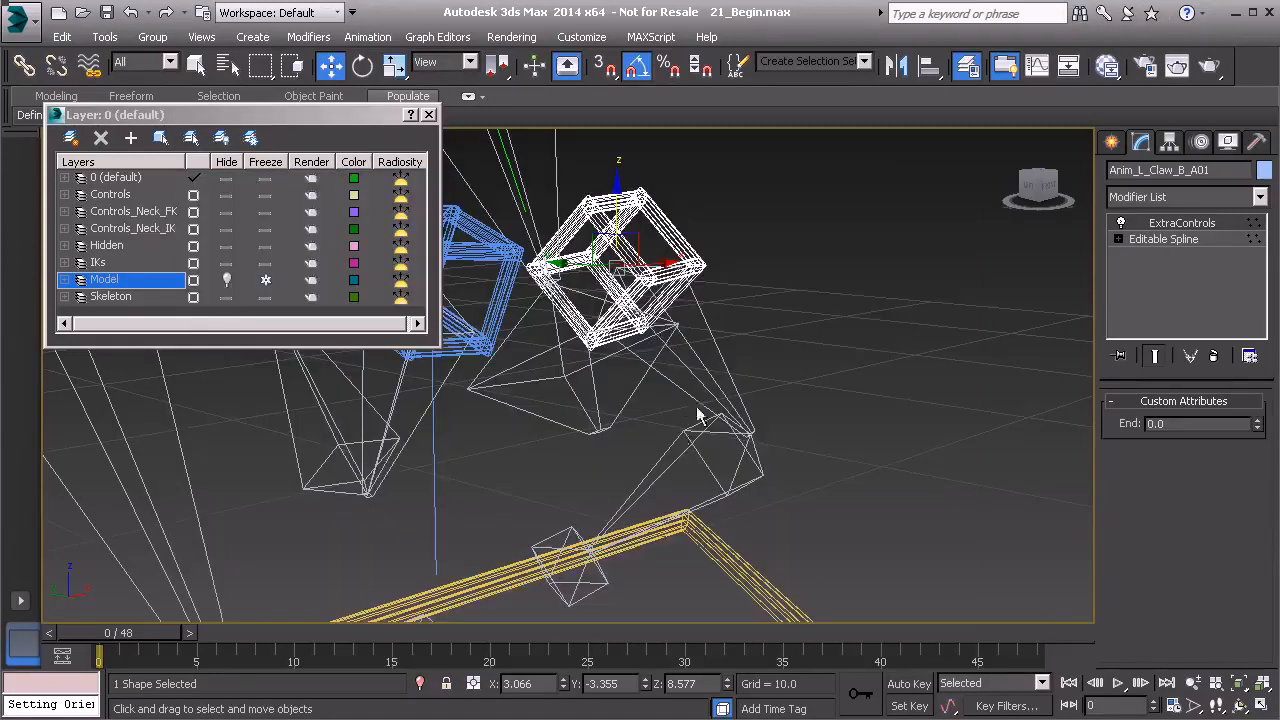
Test the wired end bone by raising the End value to 24.4, and undo the change.
alt+middle_drag(716, 425, 729, 436)
drag(1257, 428, 1185, 175)
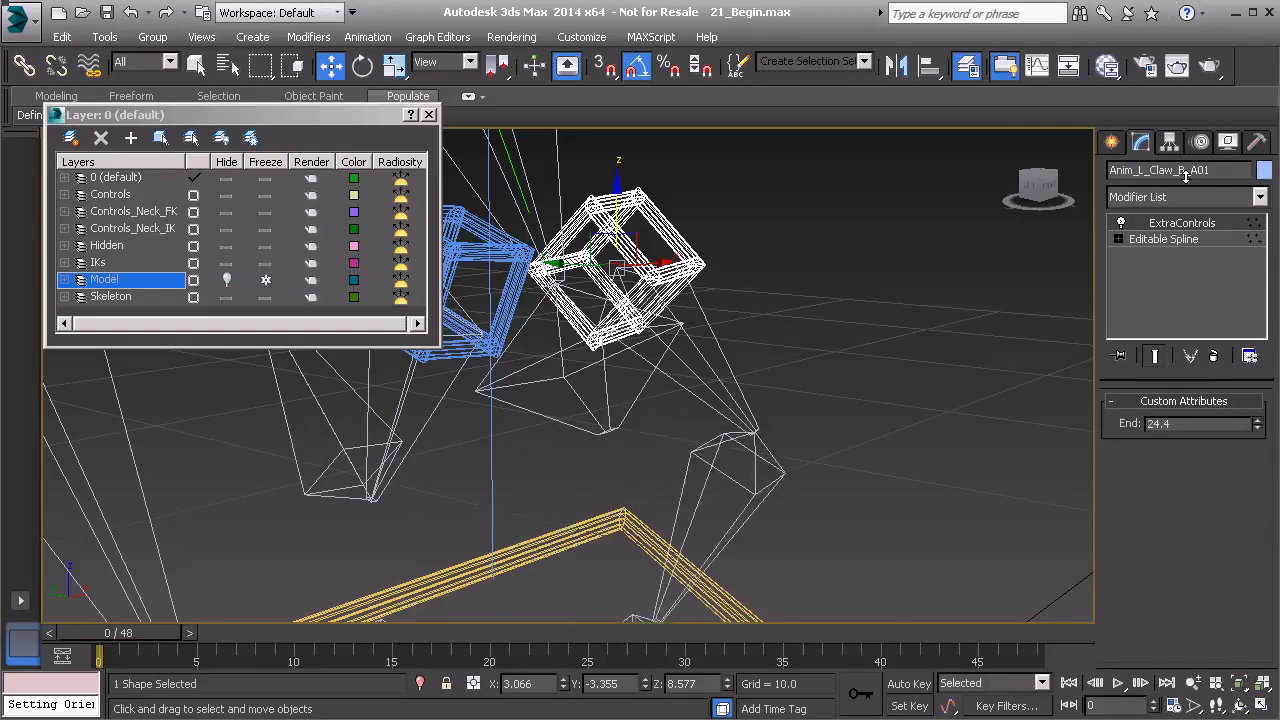
key(ctrl+z)
Clone the neighbouring left claw control Anim_L_Claw_A_A01 as a copy.
alt+middle_drag(900, 300, 830, 348)
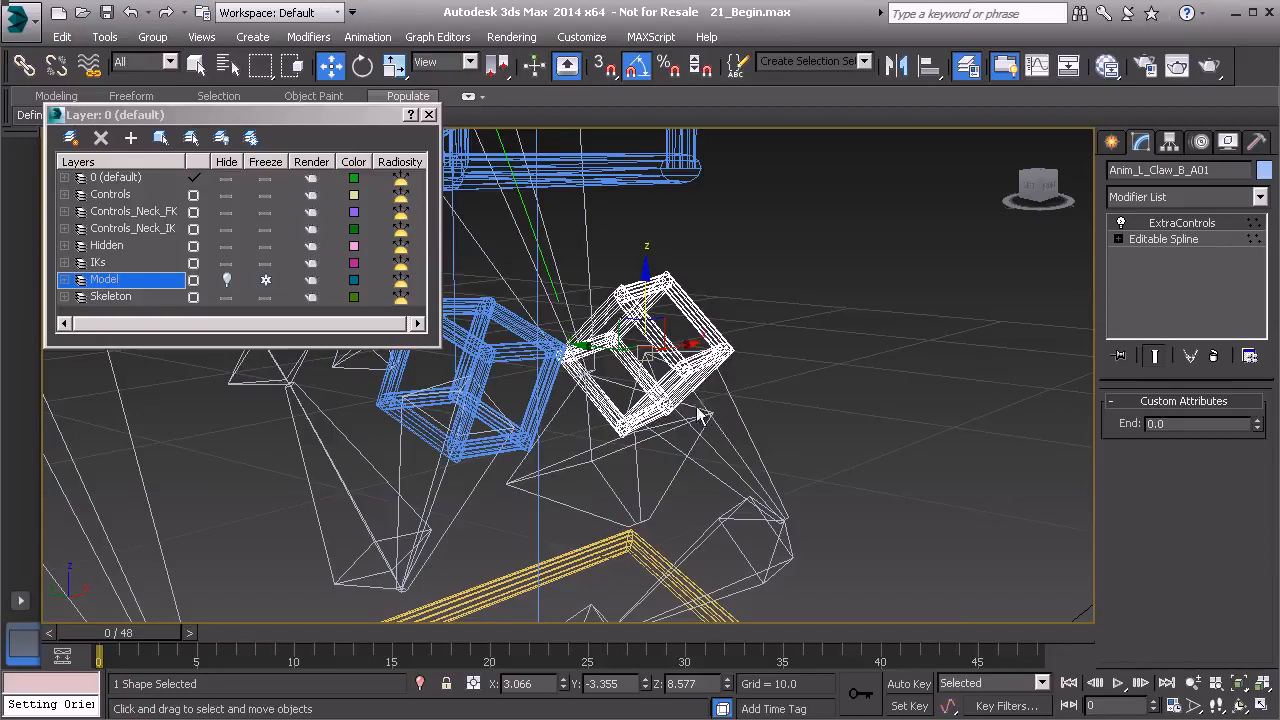
mouse_move(700, 398)
alt+middle_down()
mouse_move(650, 440)
mouse_move(700, 392)
alt+middle_up()
alt+middle_drag(672, 344, 531, 429)
alt+middle_drag(571, 358, 640, 348)
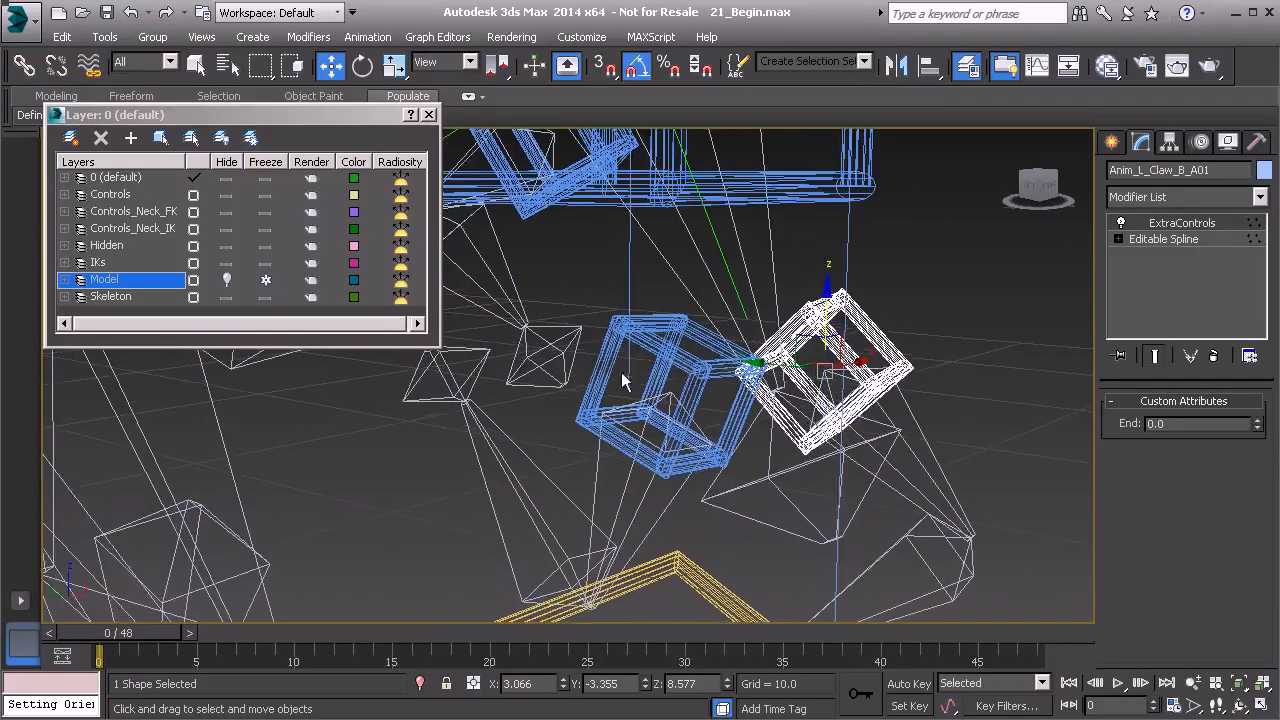
click(652, 342)
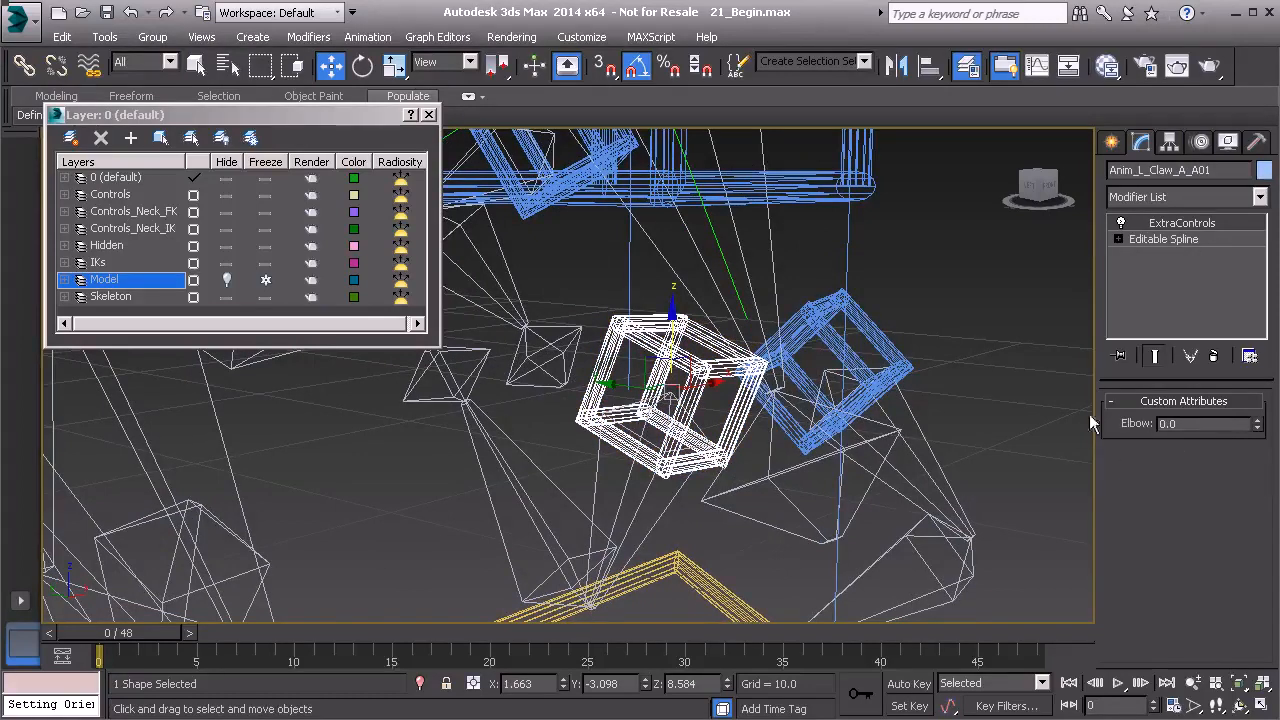
alt+middle_drag(672, 344, 740, 365)
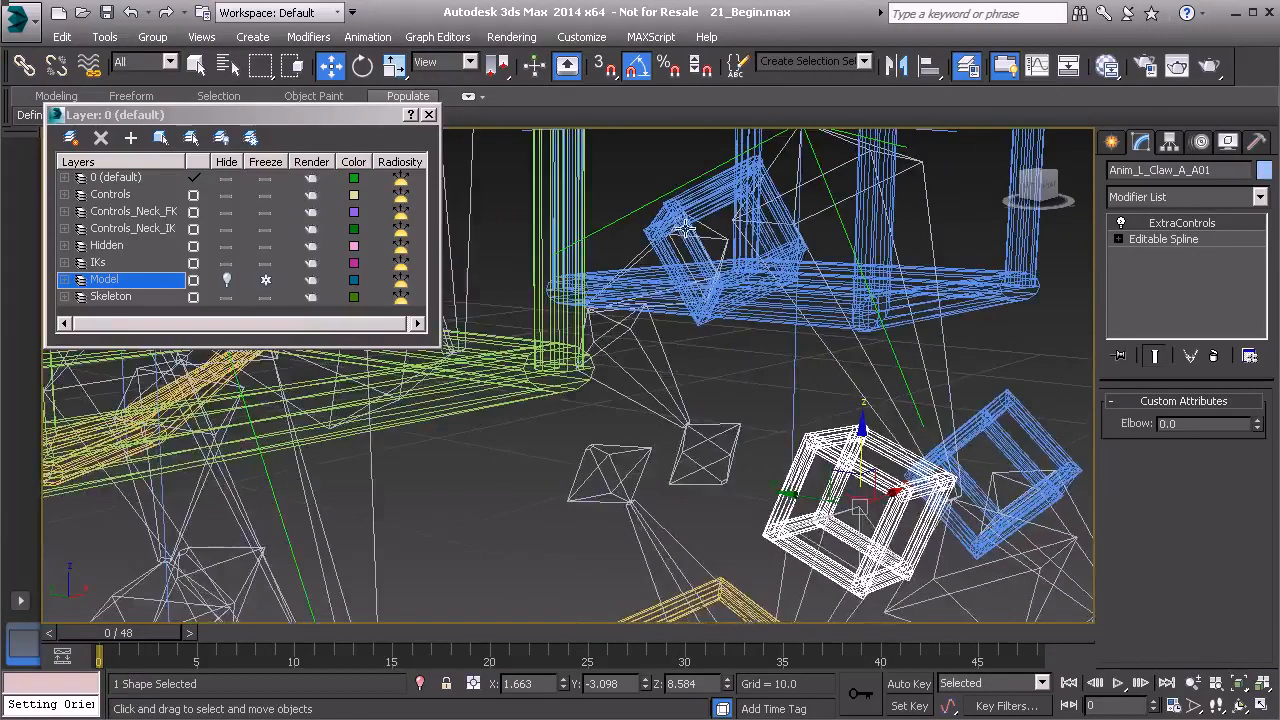
alt+middle_drag(854, 445, 620, 454)
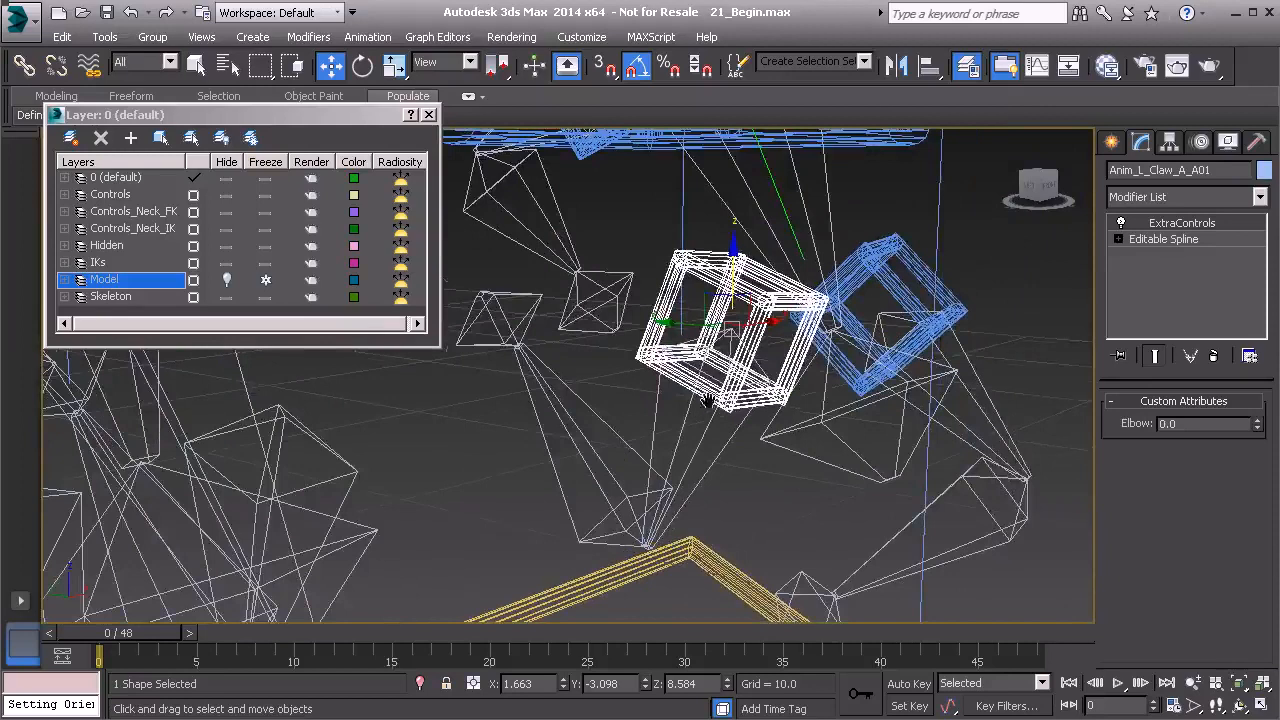
alt+middle_drag(713, 398, 657, 412)
alt+middle_drag(802, 447, 722, 470)
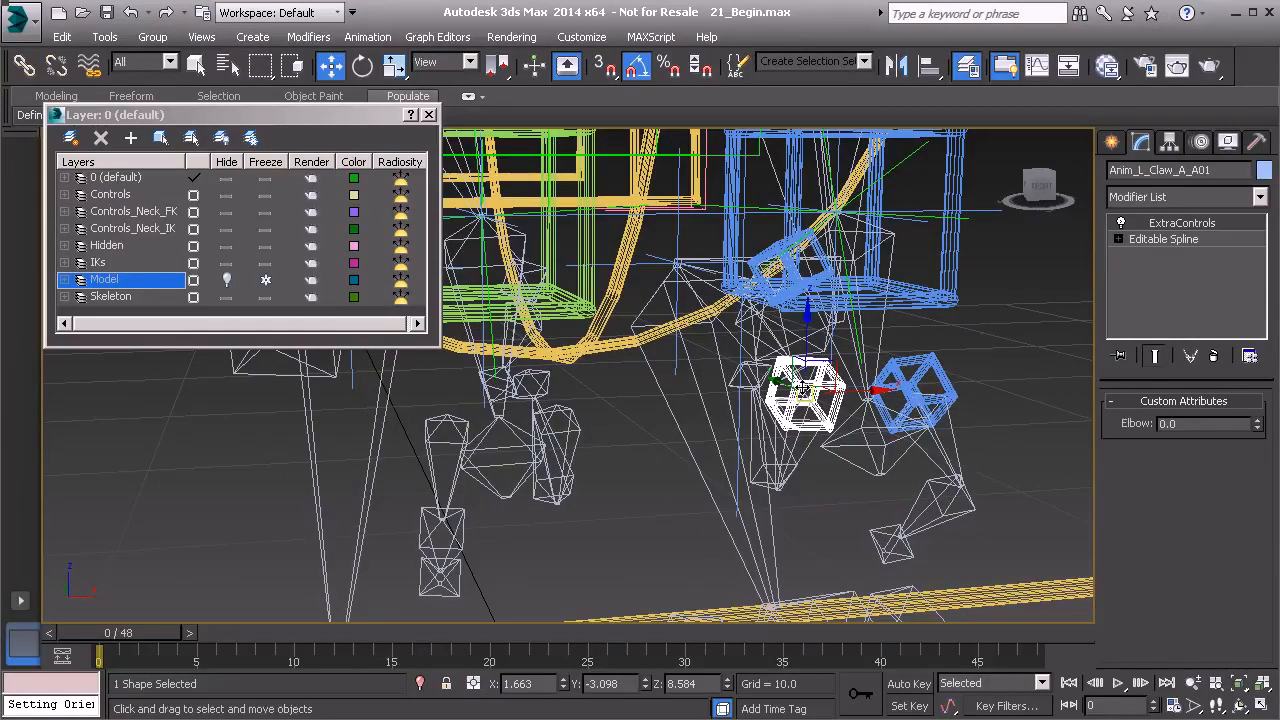
key(ctrl+v)
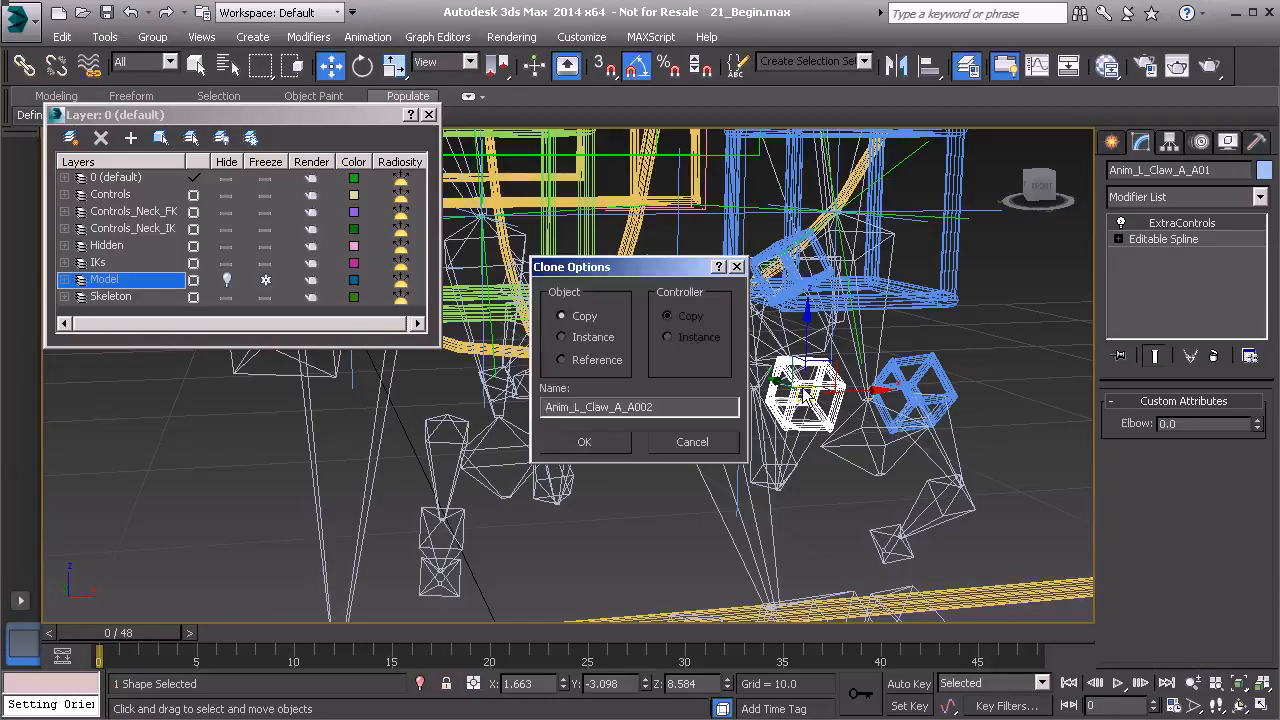
click(586, 446)
Align the cloned claw control to the bone Bn_R_Claw_B_A01, matching pivot point position and orientation on all three axes.
mouse_move(600, 470)
middle_down()
mouse_move(660, 474)
mouse_move(644, 487)
middle_up()
scroll(640, 470, up, 1)
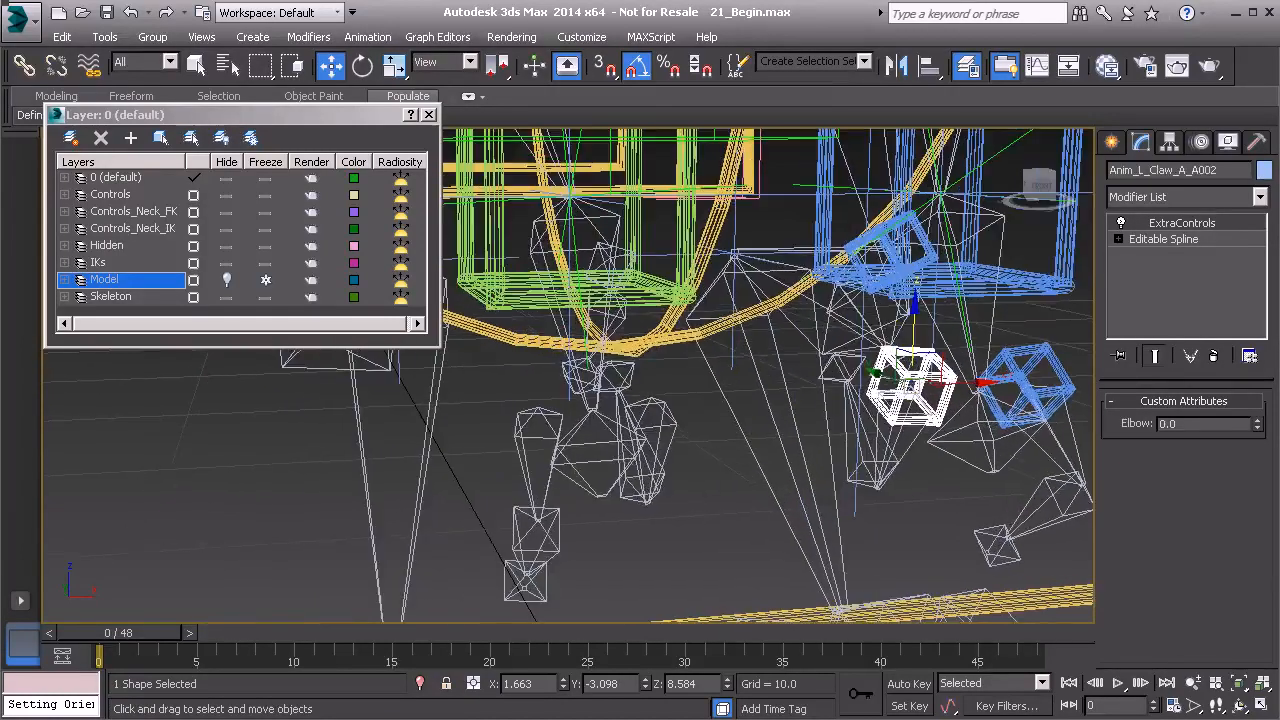
key(alt+a)
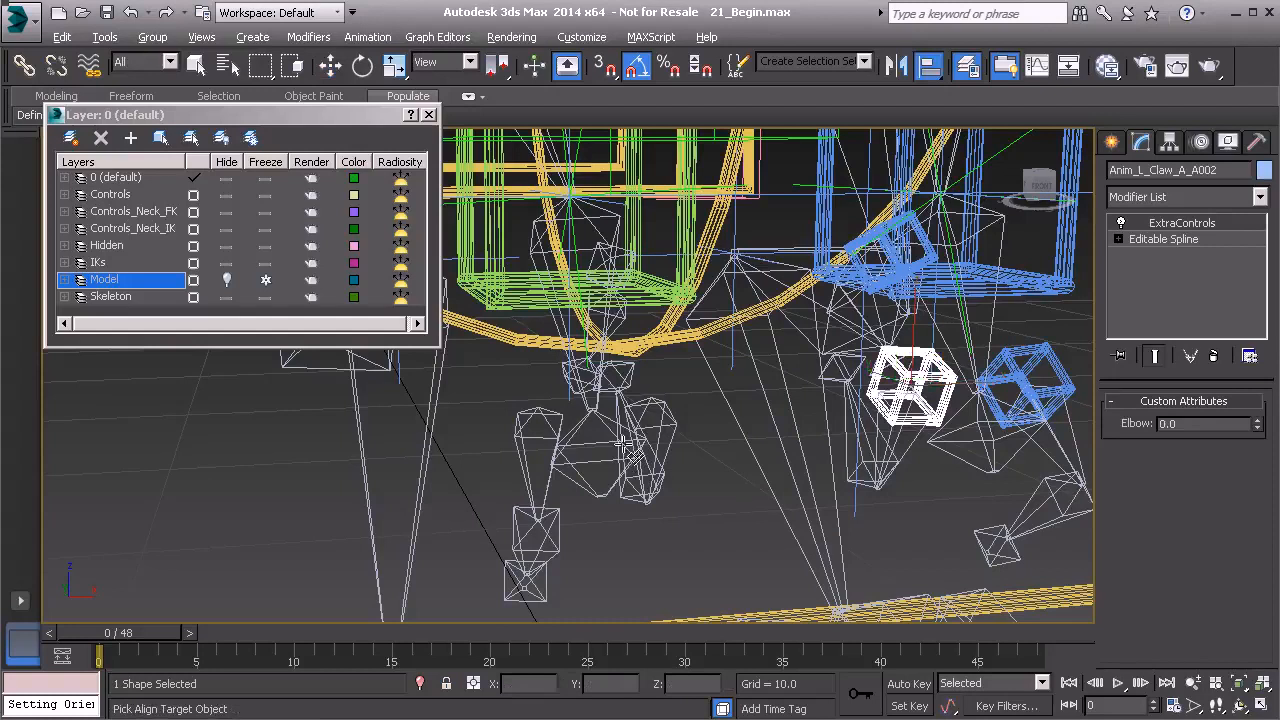
click(538, 410)
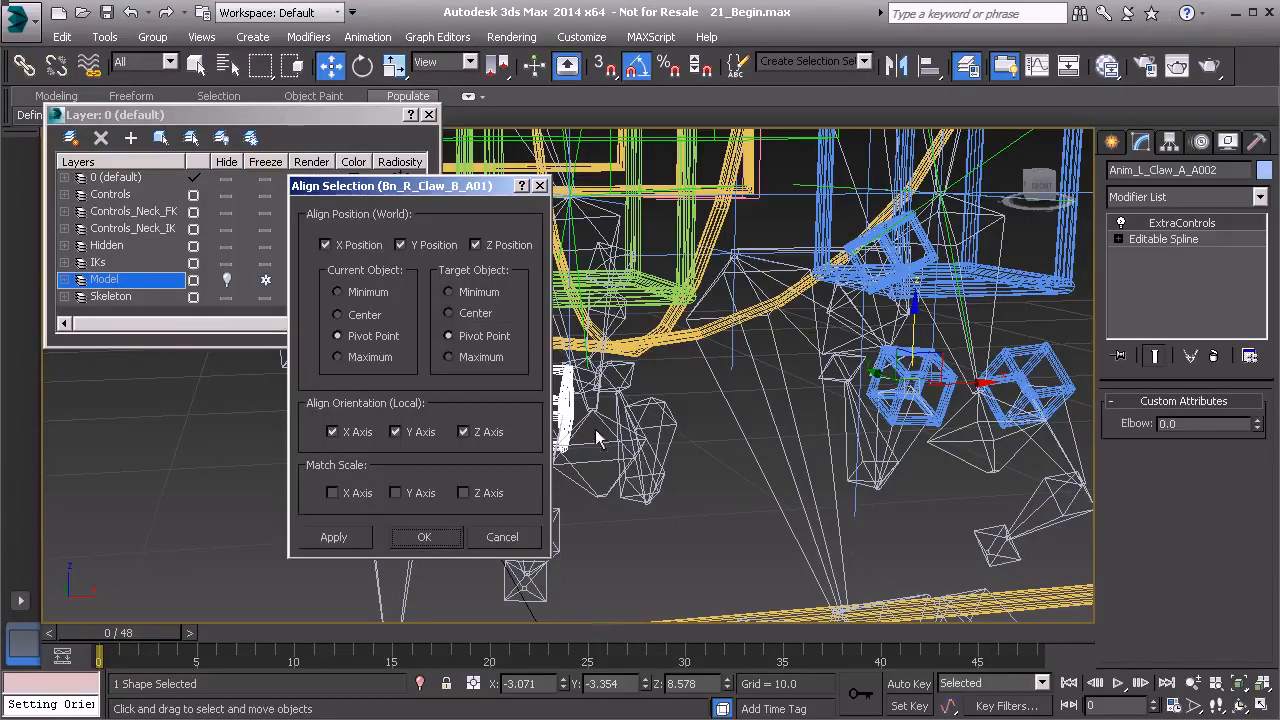
click(424, 537)
Link the aligned claw control as a child of the large green box control above the right claw.
mouse_move(548, 420)
alt+middle_down()
mouse_move(595, 425)
mouse_move(568, 431)
alt+middle_up()
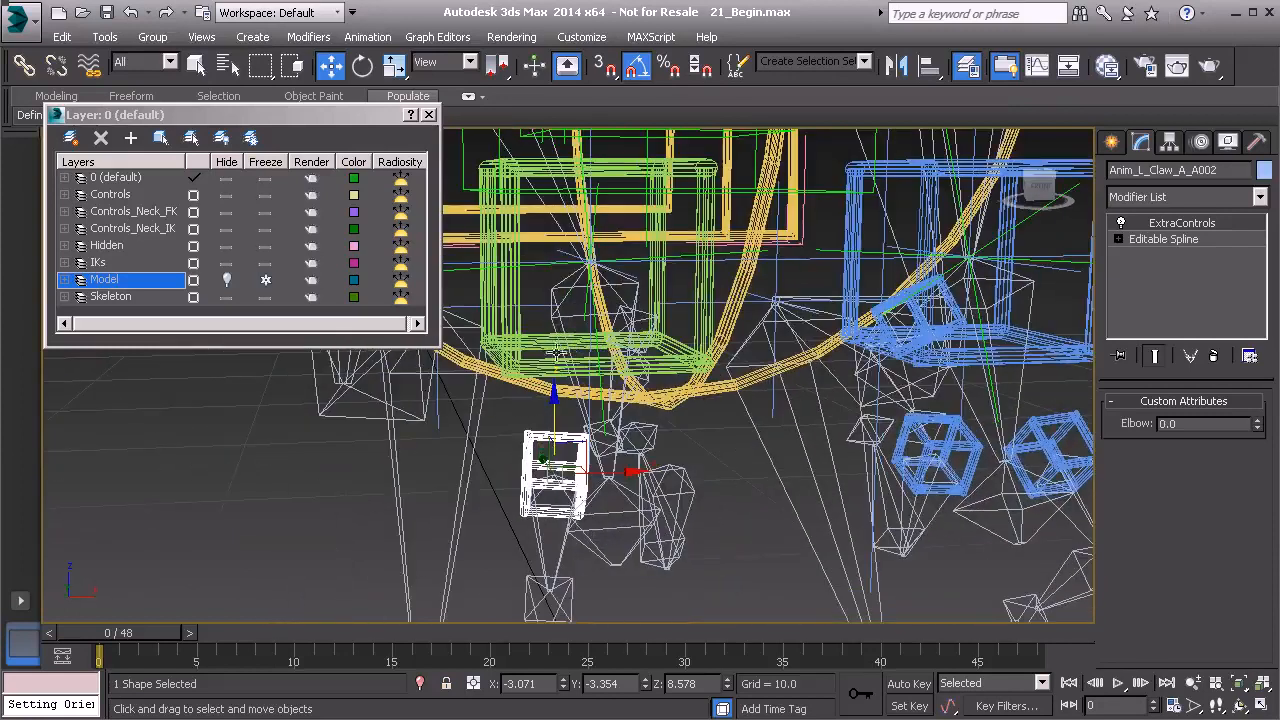
click(24, 66)
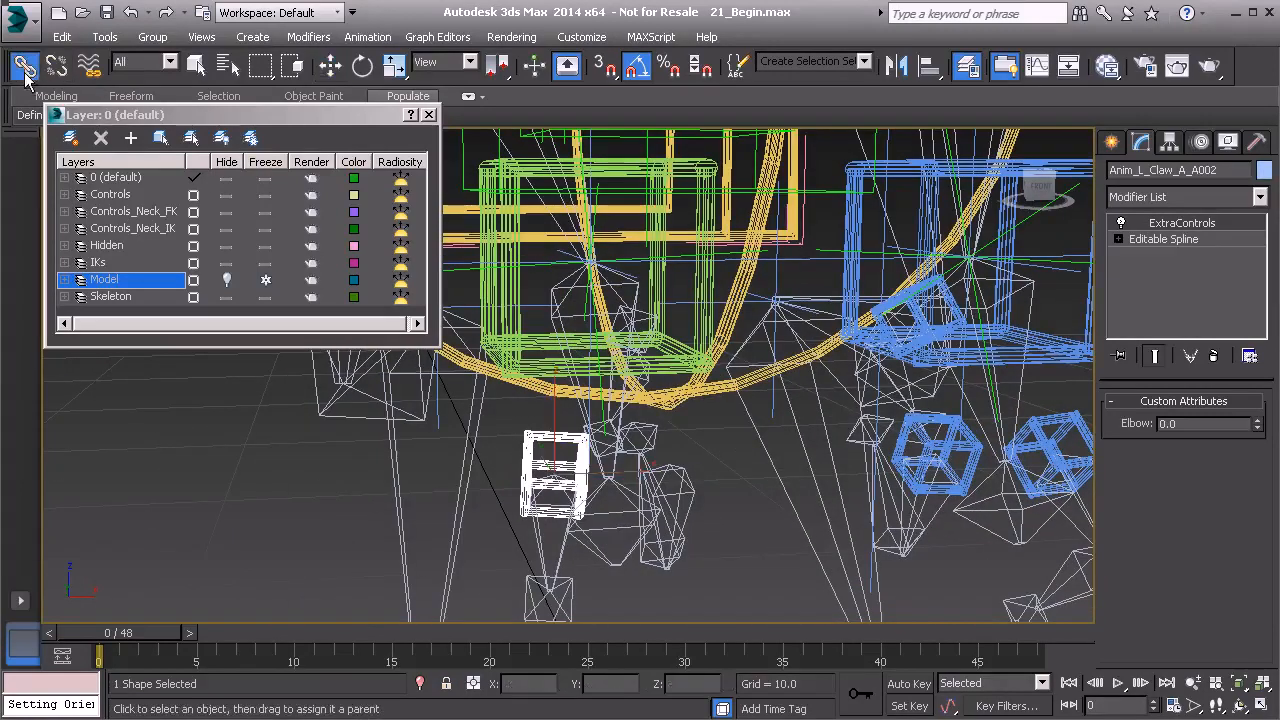
drag(532, 442, 556, 294)
Copy the name of the right claw bone to its control, replacing the Bn prefix to make Anim_R_Claw_B_A01.
click(565, 537)
click(1200, 170)
key(ctrl+c)
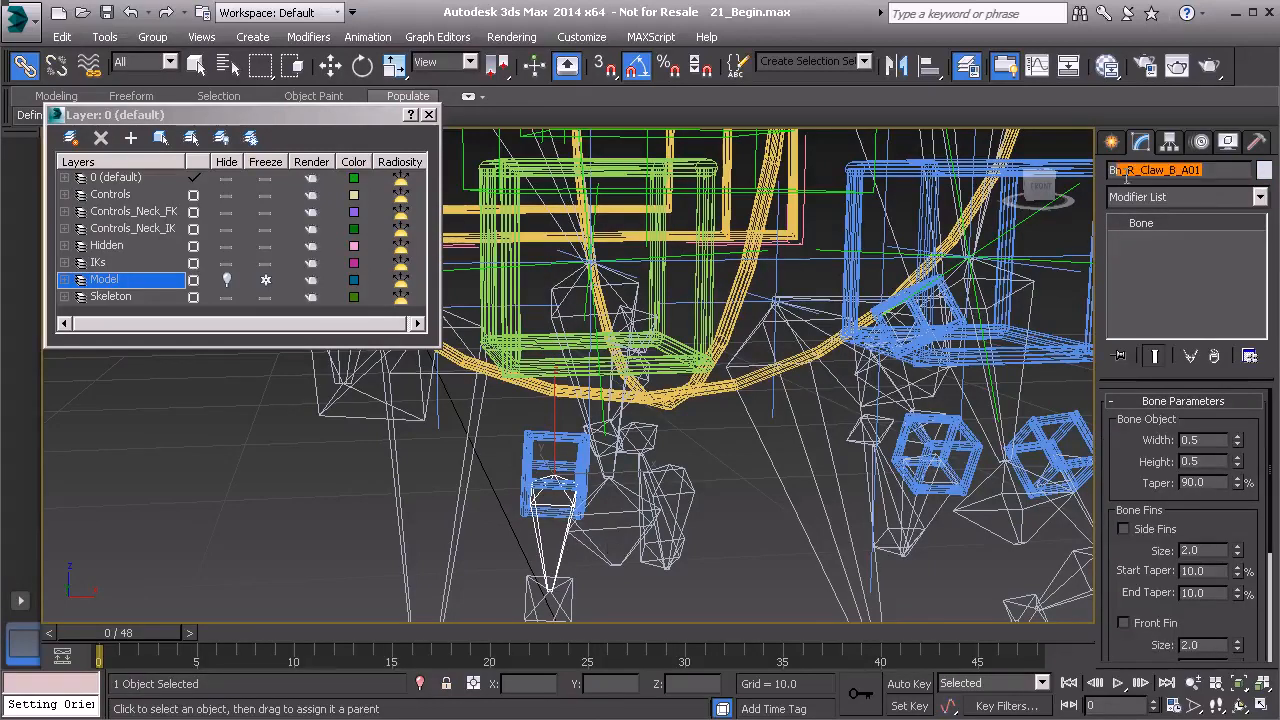
click(541, 440)
drag(1219, 168, 1109, 172)
key(ctrl+v)
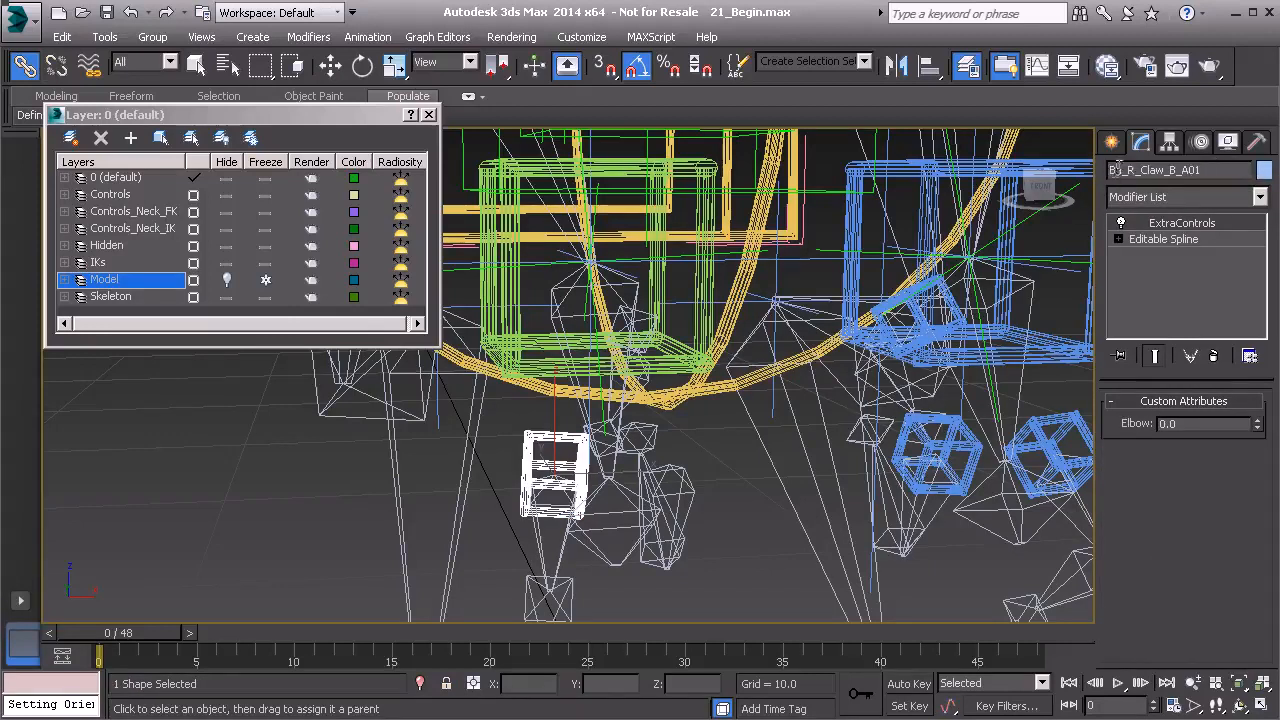
text(Anim)
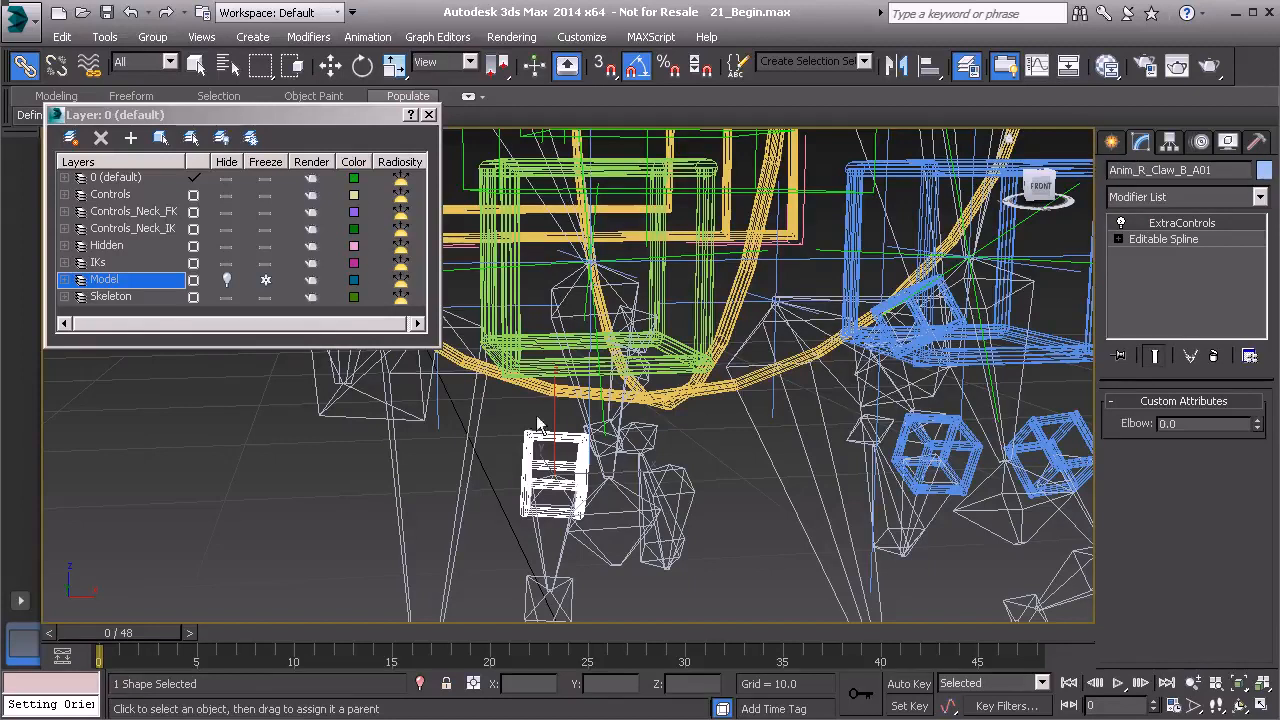
Change the object color of Anim_R_Claw_B_A01 to light green from the 3ds Max palette, and deselect the control.
middle_drag(570, 473, 547, 428)
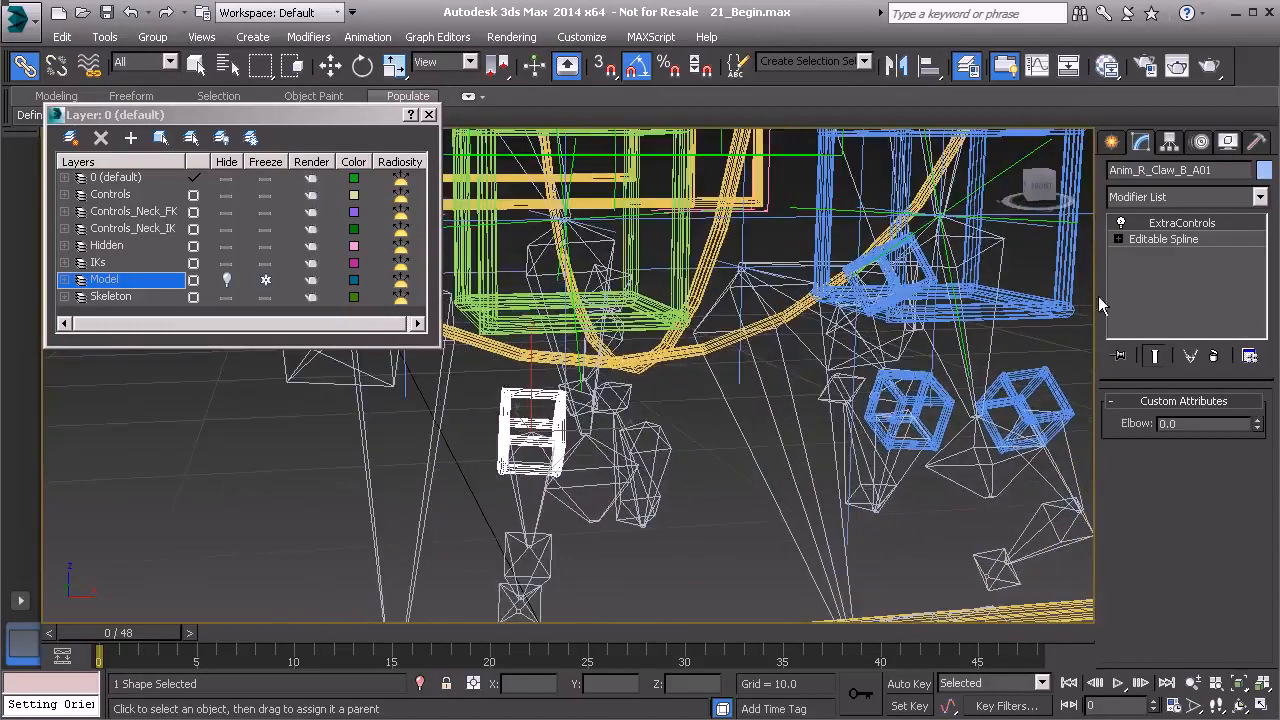
click(1264, 170)
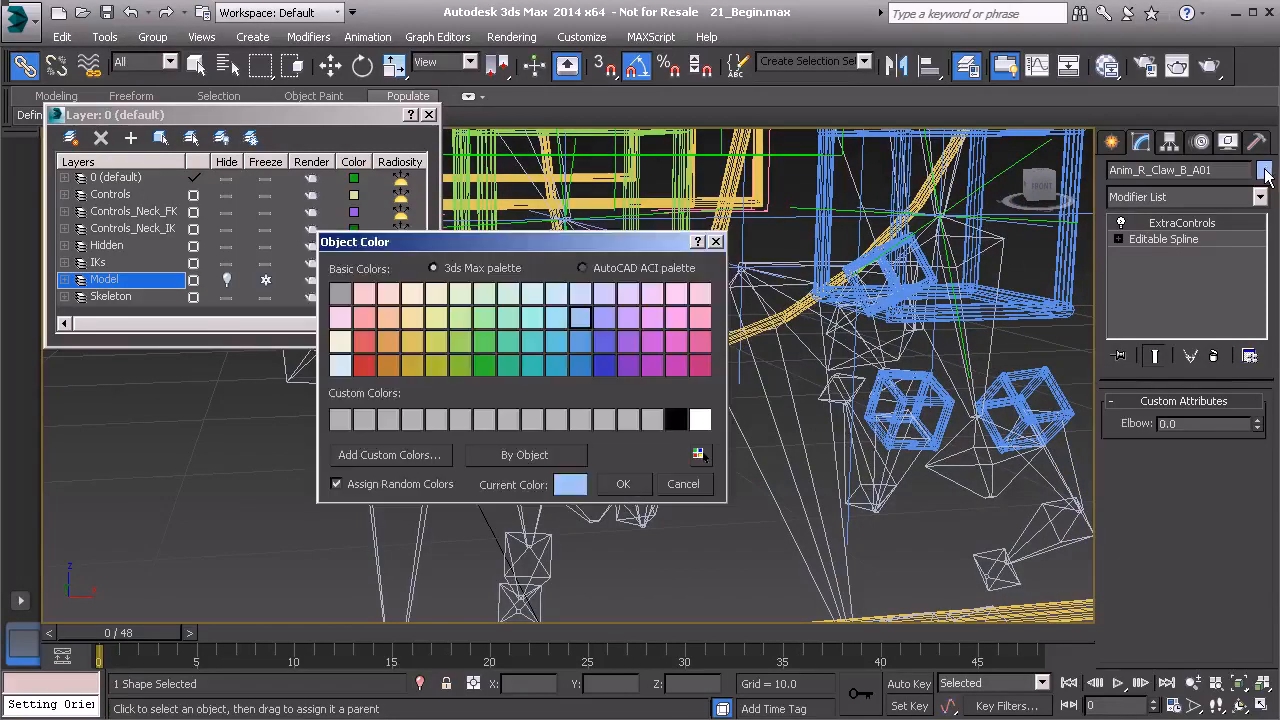
click(459, 317)
click(624, 484)
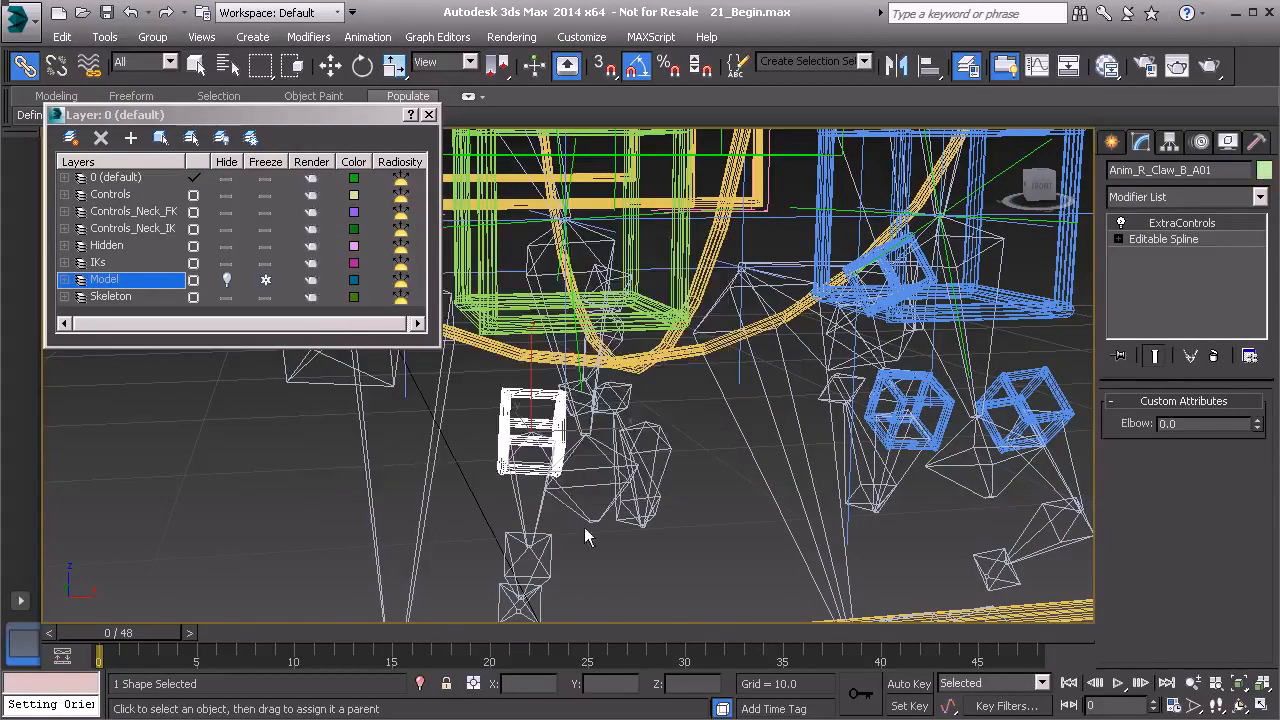
click(644, 498)
alt+middle_drag(701, 450, 697, 381)
alt+middle_drag(796, 359, 855, 438)
alt+middle_drag(732, 337, 653, 325)
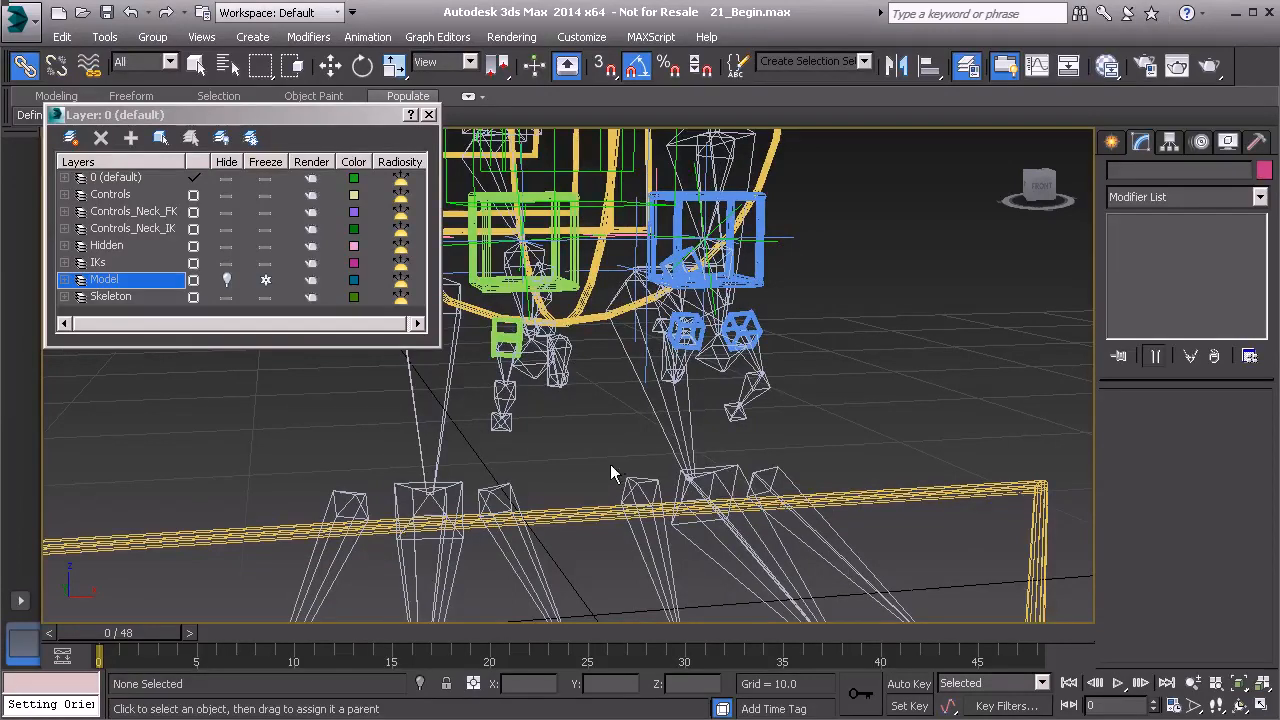
middle_drag(668, 361, 633, 476)
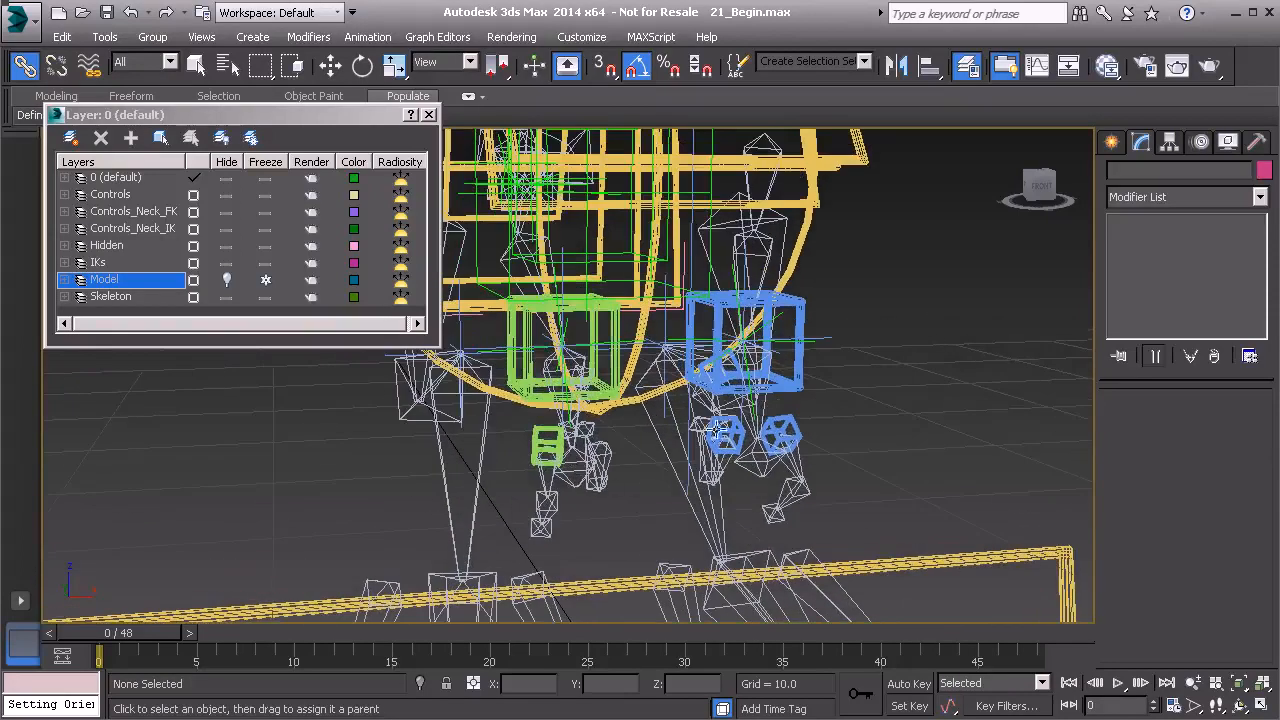